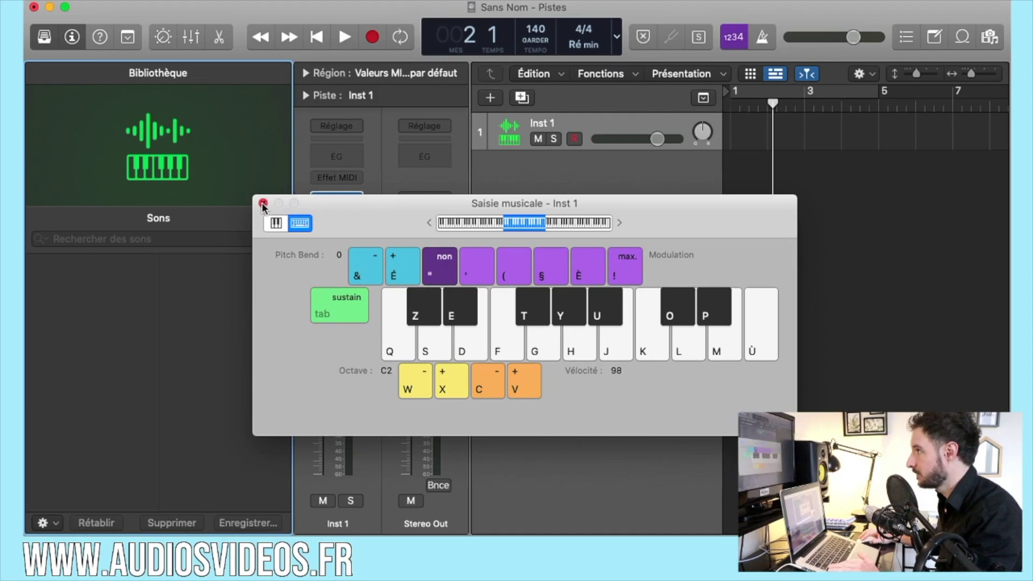
Close the Musical Typing window and swap the library for the Apple Loops browser.
left_click(262, 203)
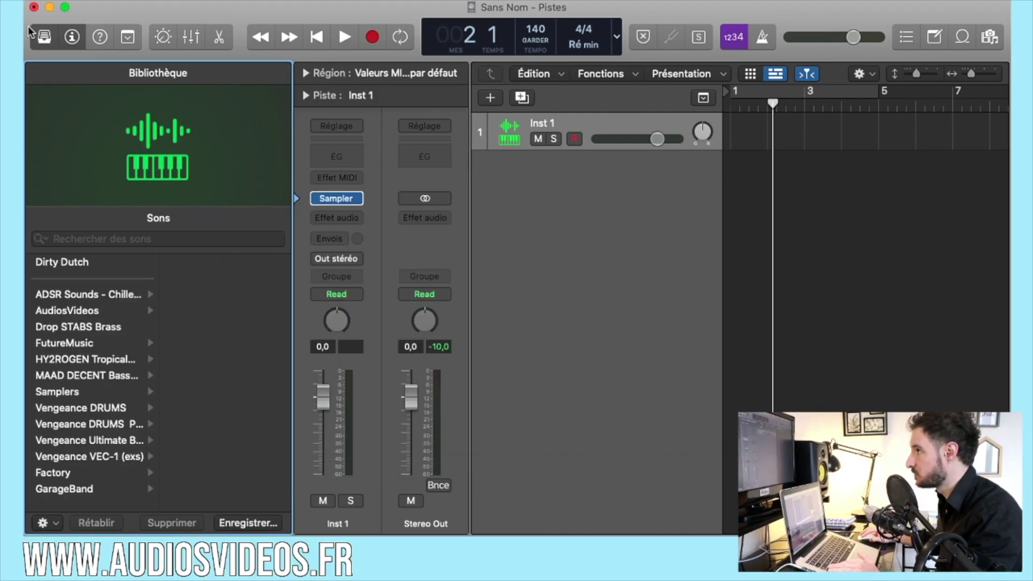
left_click(44, 38)
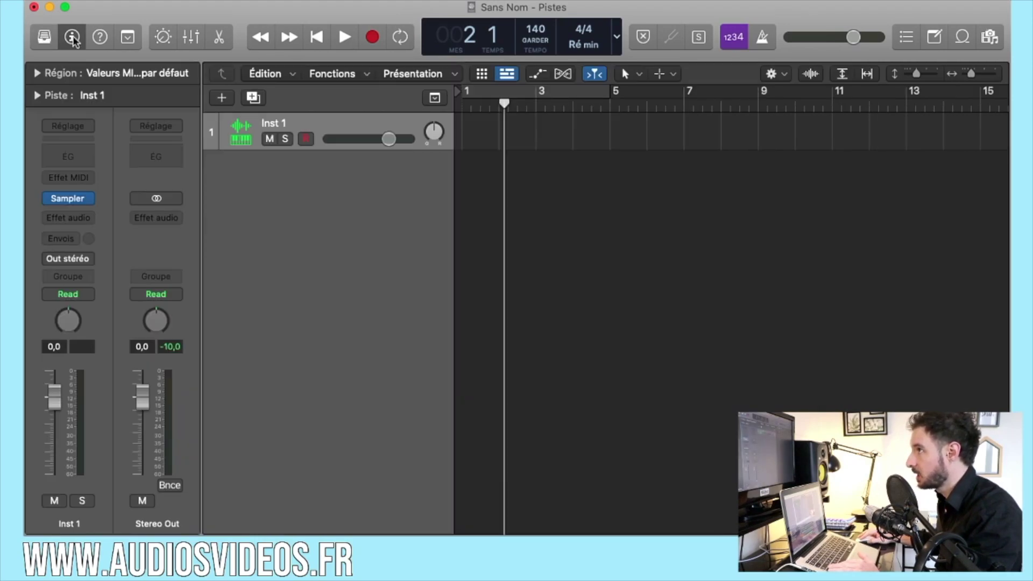
left_click(962, 36)
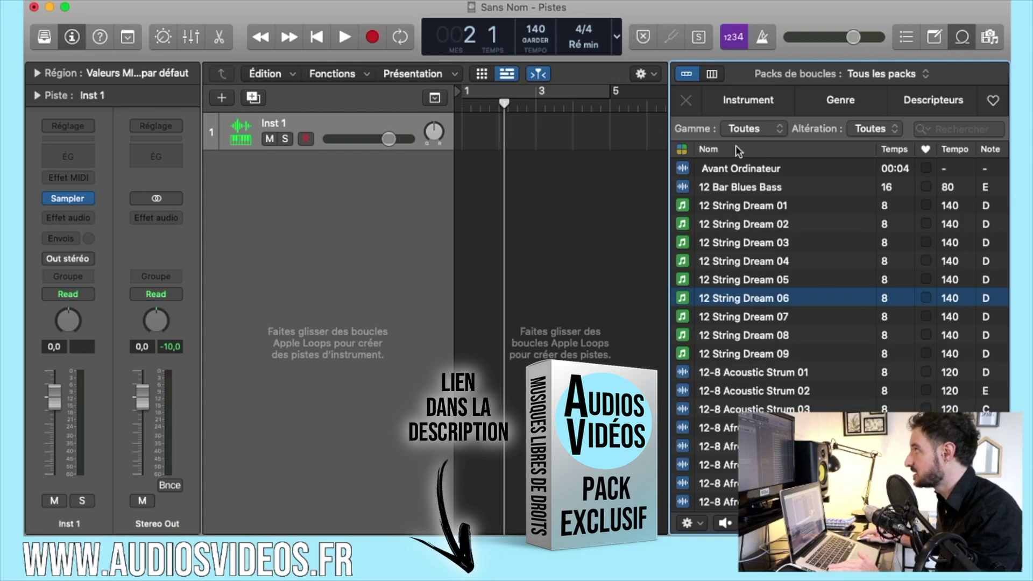
Filter the loop browser by loop type so that only audio loops (Boucles audio) are listed.
left_click(682, 149)
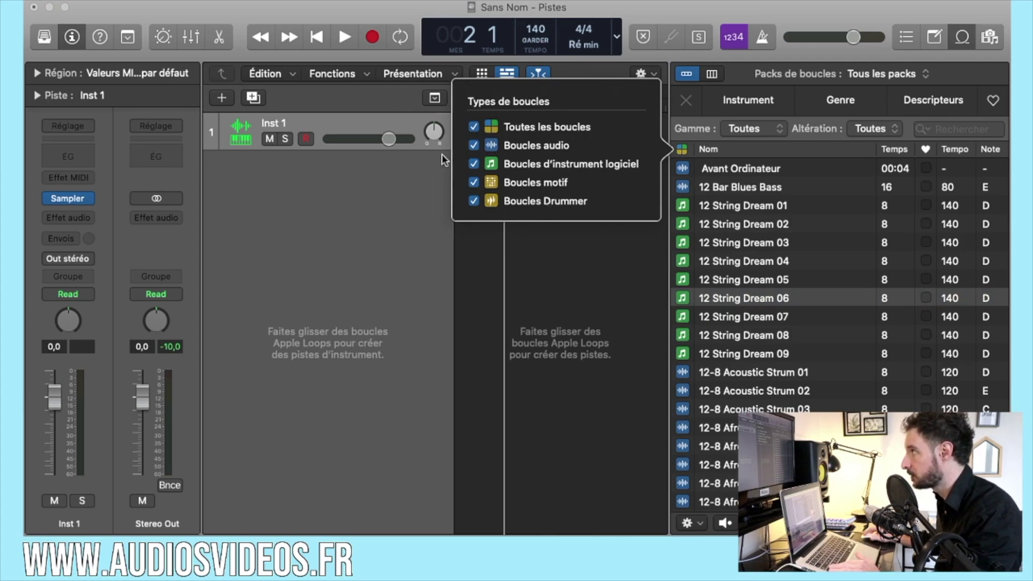
left_click(473, 128)
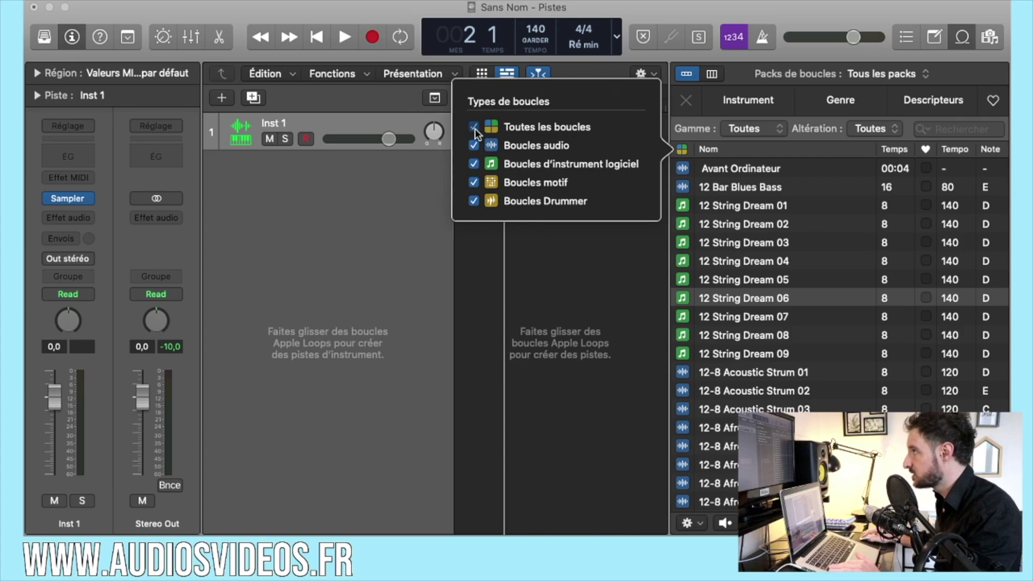
left_click(474, 165)
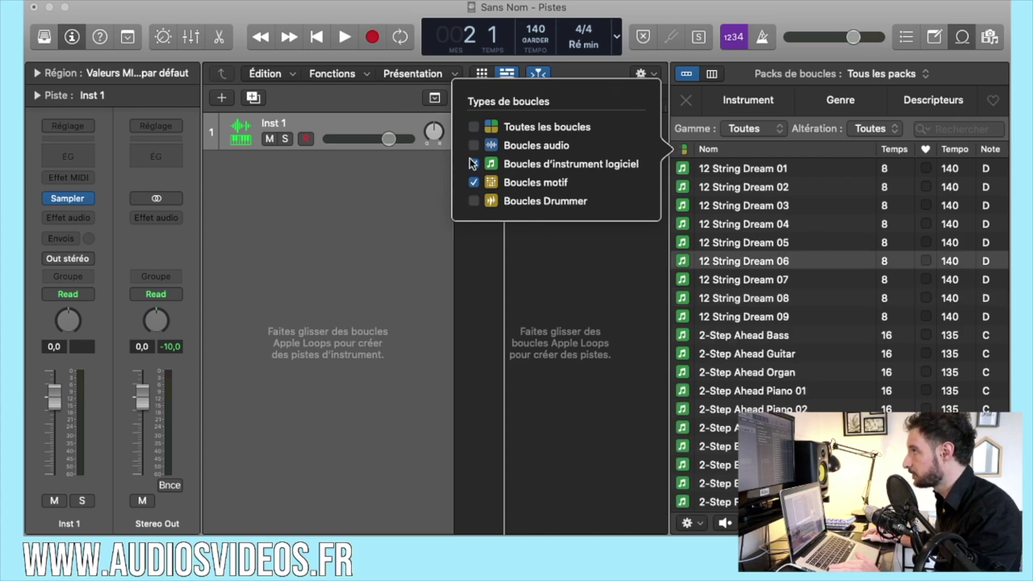
left_click(474, 145)
left_click(473, 165)
left_click(473, 183)
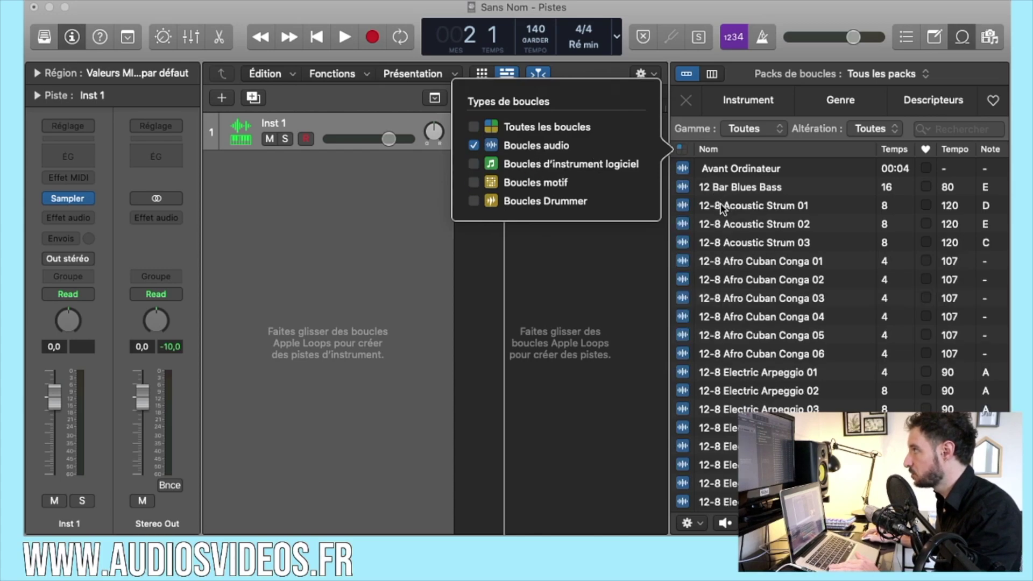
Place the 12-8 Afro Cuban Conga 04 loop at bar 1 on a new track and open it in the audio editor.
scroll(764, 265, "down", 2)
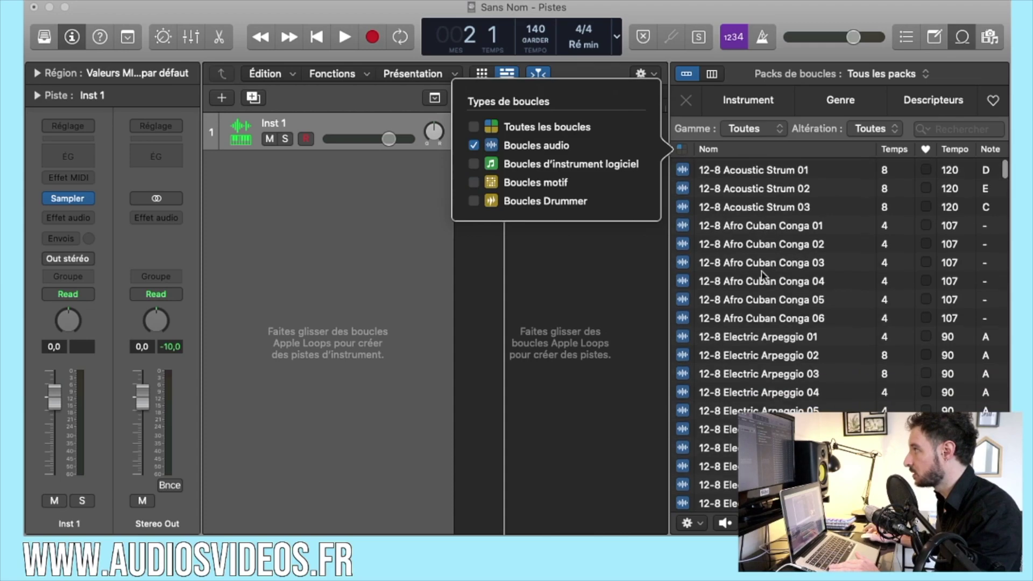
left_click_drag(758, 284, 477, 178)
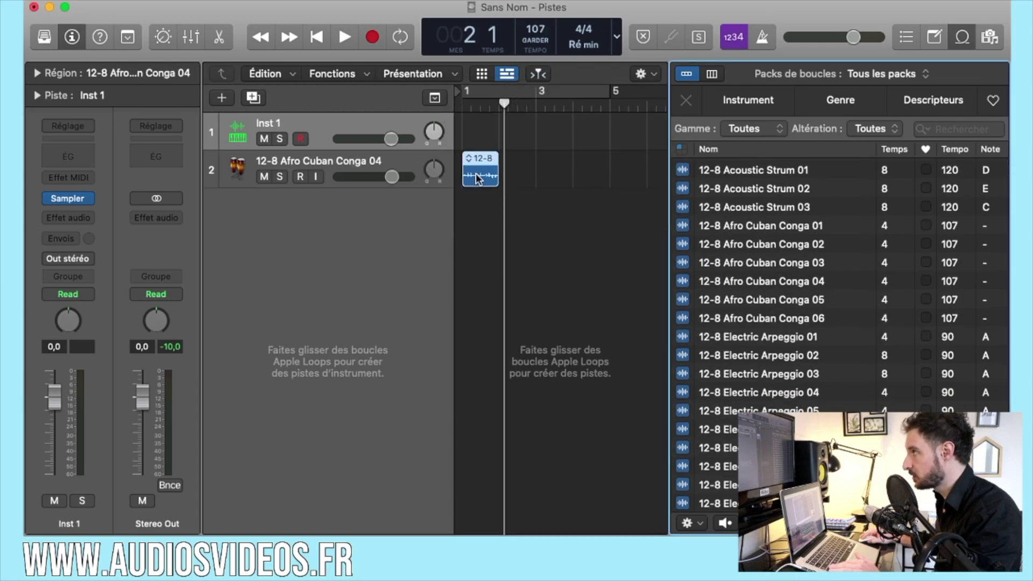
key("e")
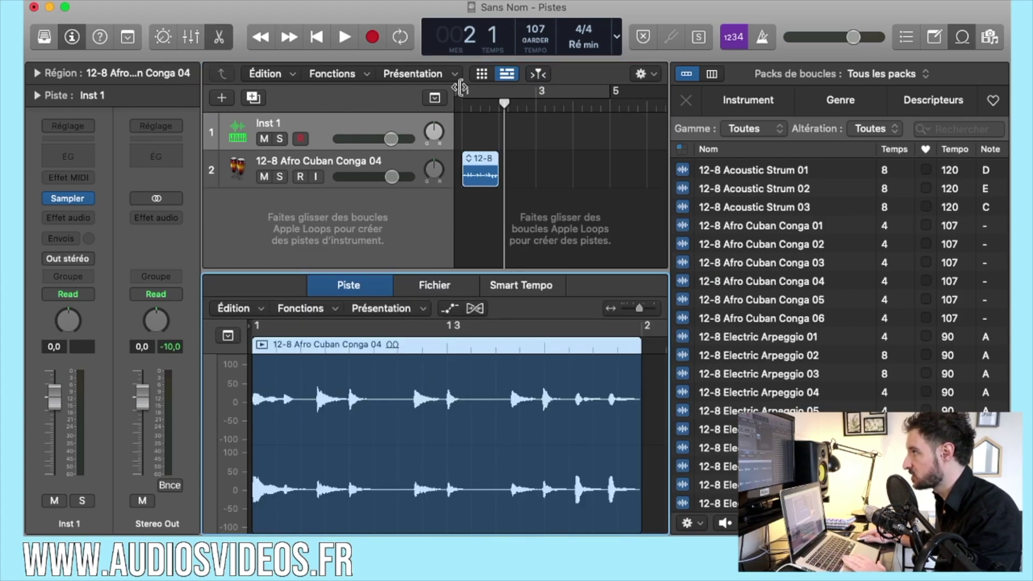
Enable a one-bar cycle range over the conga region and listen to it briefly.
mouse_move(495, 91)
left_mouse_down()
mouse_move(621, 95)
mouse_move(501, 97)
left_mouse_up()
key("space")
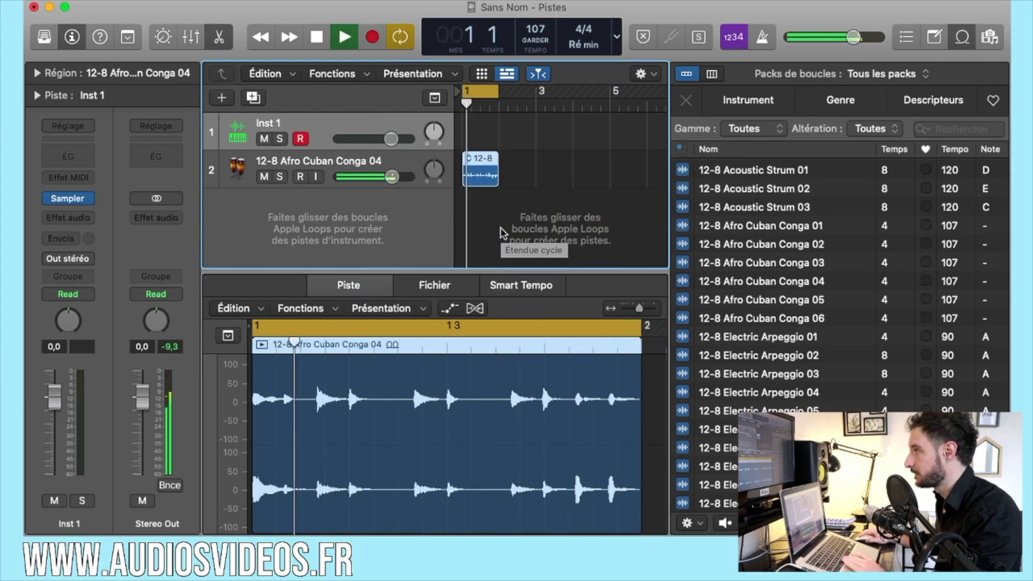
key("space")
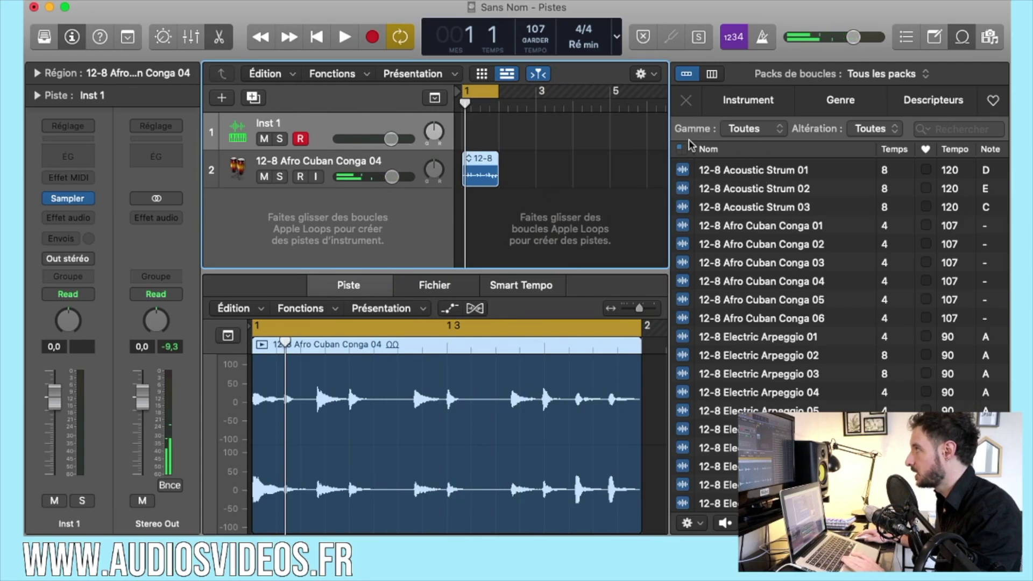
Switch the loop type filter from audio loops to software instrument loops only (Boucles d'instrument logiciel).
left_click(682, 151)
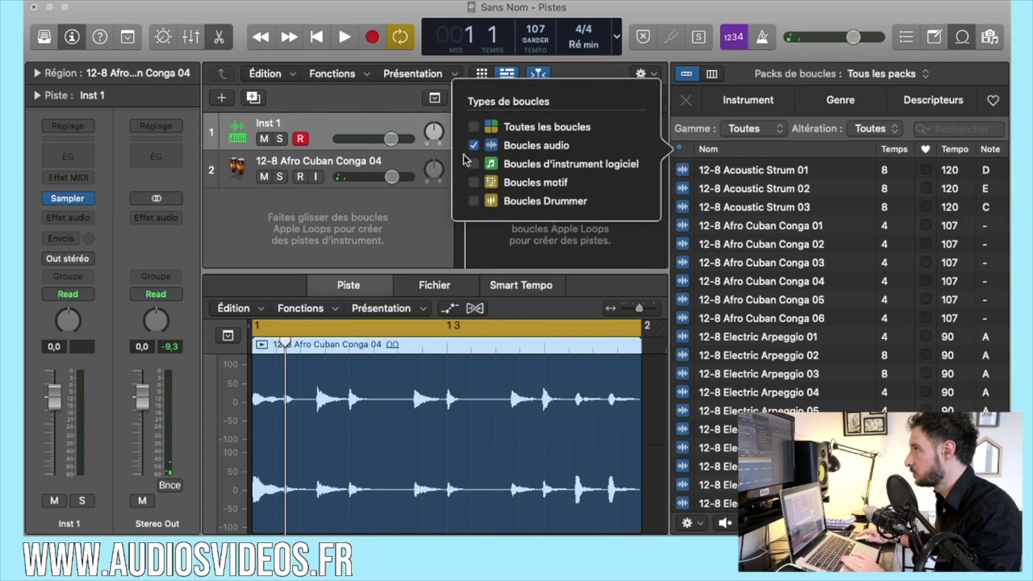
left_click(475, 150)
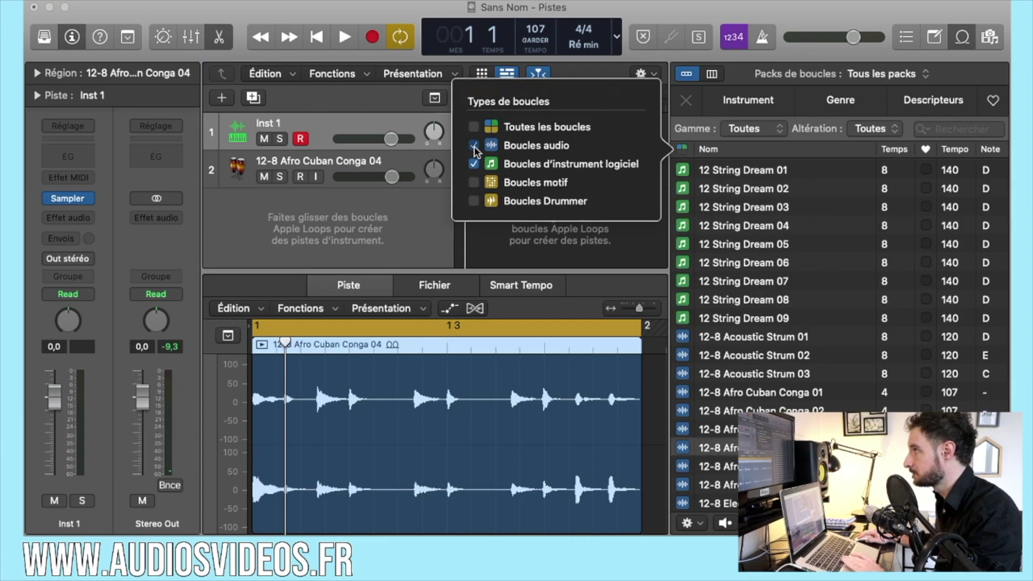
left_click(482, 158)
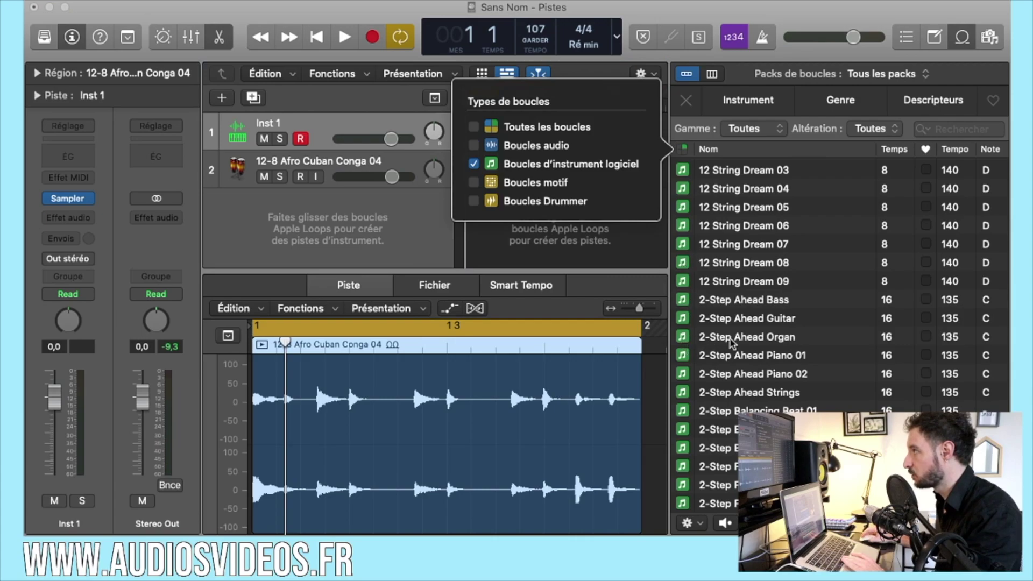
Place the 2-Step Ahead Organ loop at bar 1 on a new track and extend the cycle range and conga region to bar 5.
left_click_drag(733, 341, 461, 210)
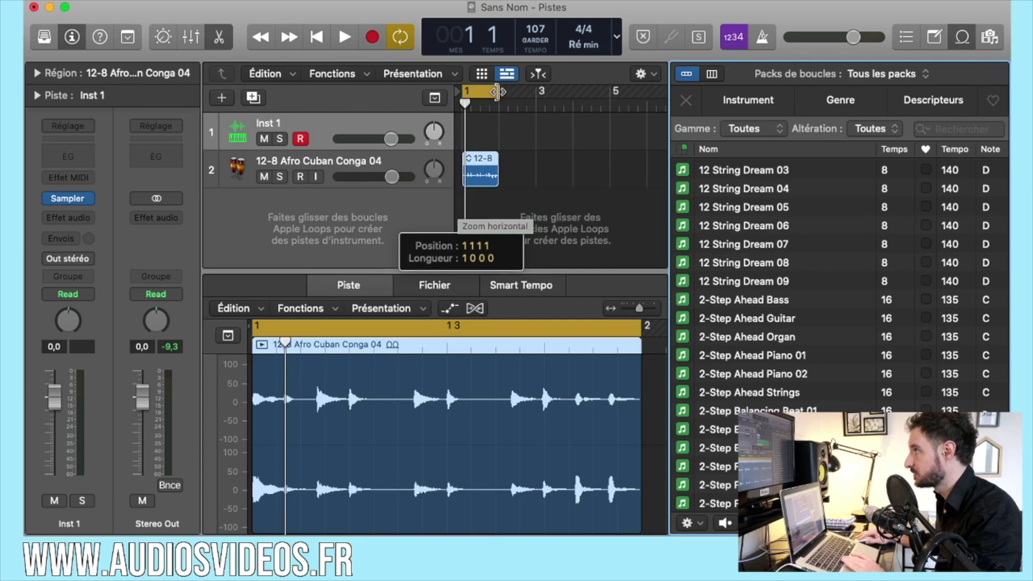
left_click_drag(495, 91, 612, 93)
left_click_drag(506, 157, 609, 158)
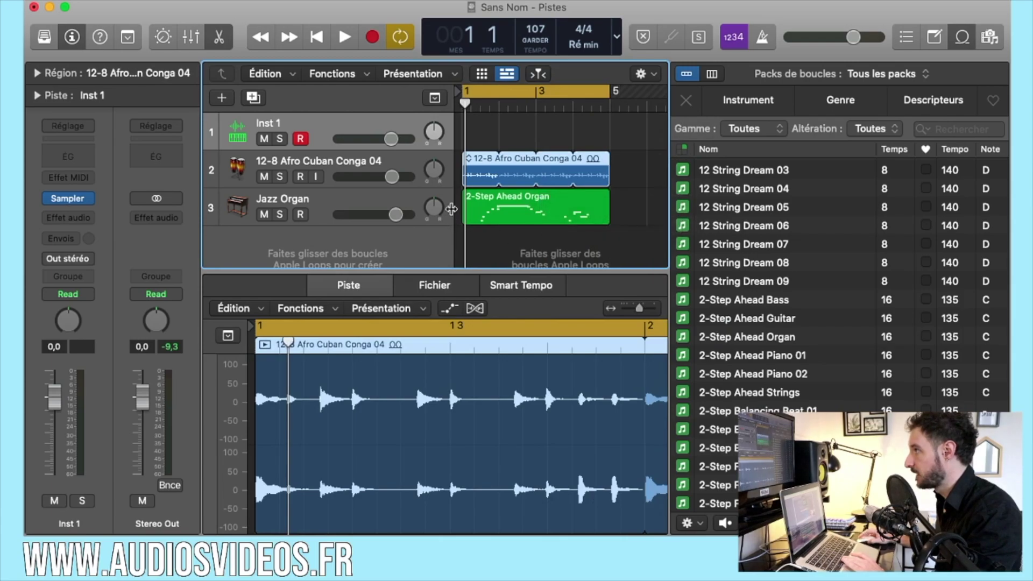
Show the organ region's notes in the piano roll with the loop browser hidden, and audition several pitches on its keyboard.
left_click(411, 201)
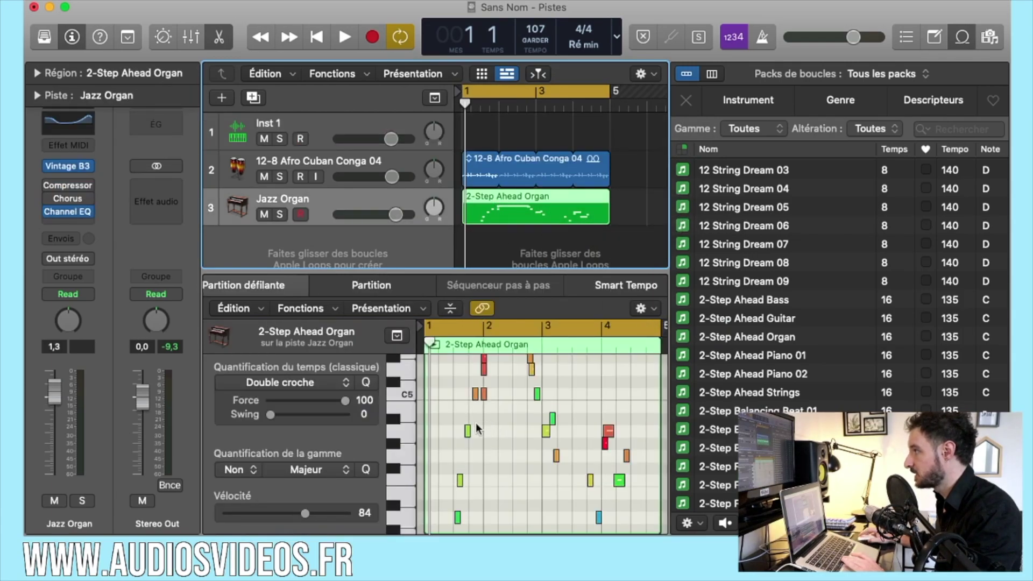
left_click(962, 37)
key("z")
scroll(609, 443, "down", 10)
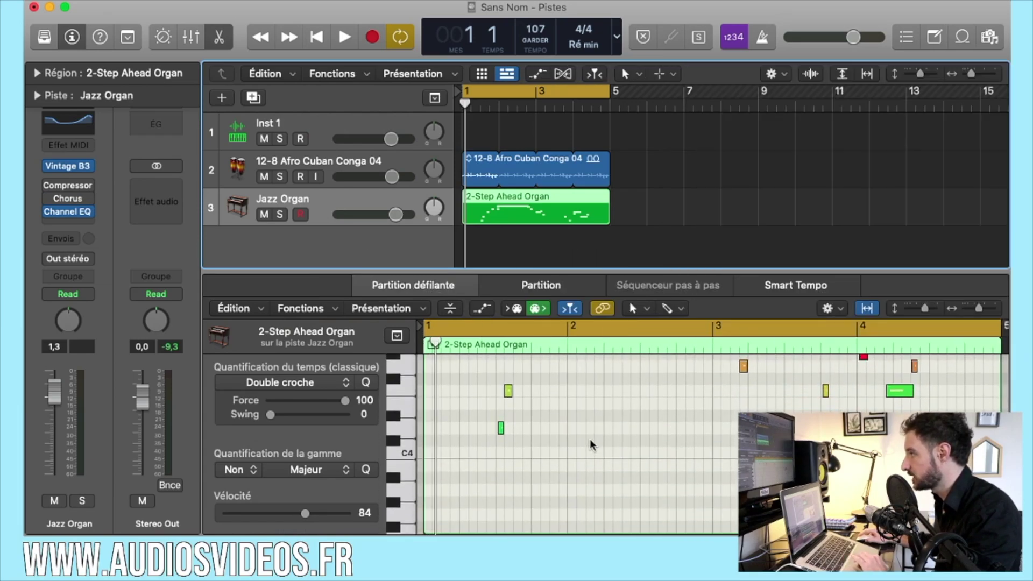
scroll(590, 440, "up", 1)
left_click_drag(406, 446, 405, 390)
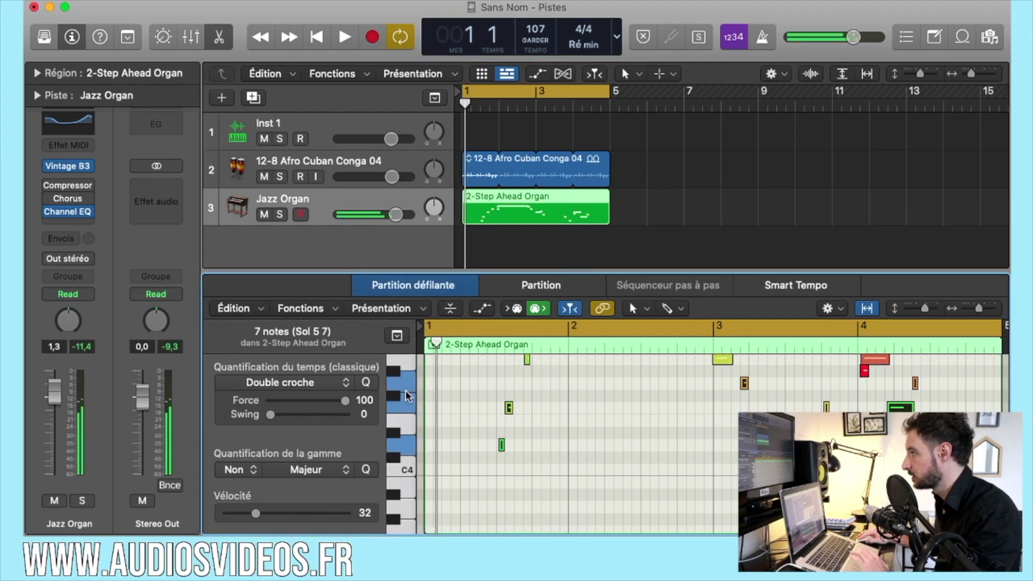
Play the conga and organ regions together while examining the organ region's notes in the piano roll.
left_click(598, 252)
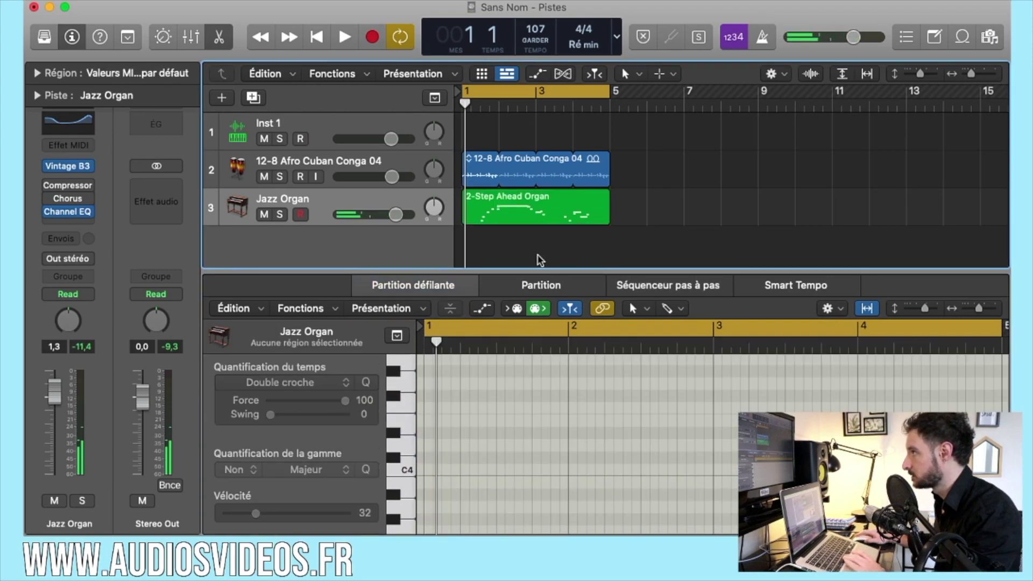
key("space")
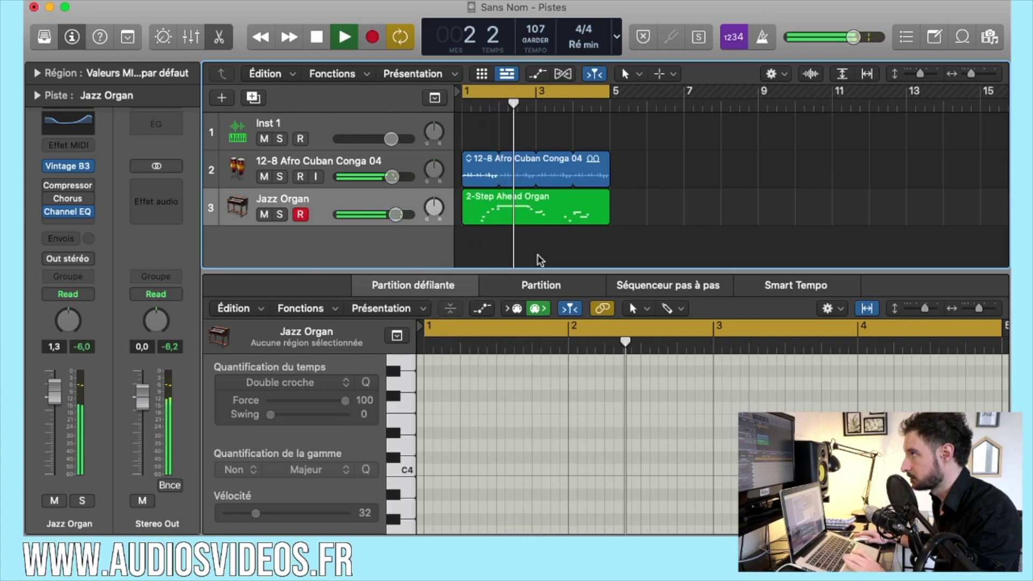
left_click(538, 213)
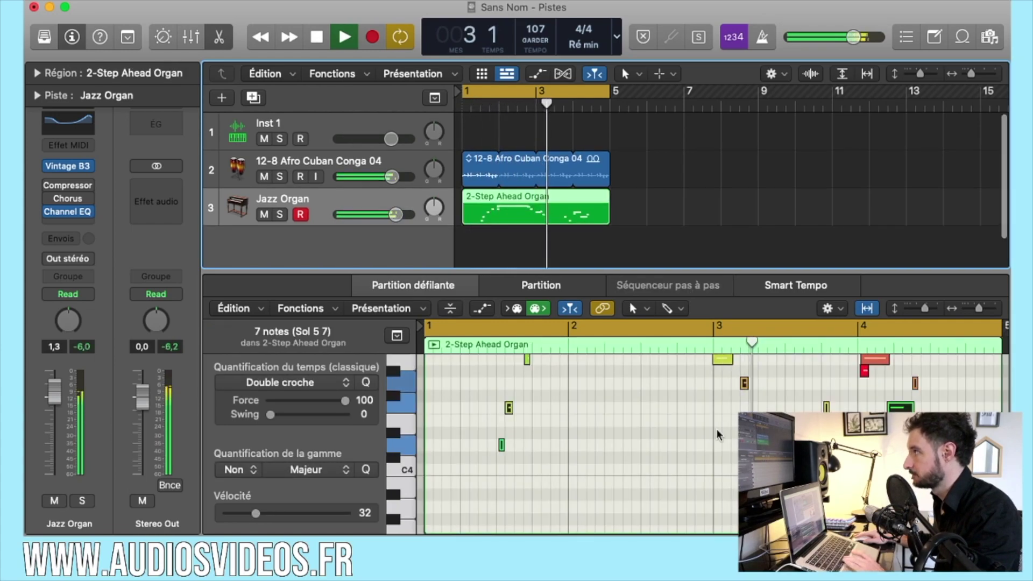
scroll(723, 462, "up", 3)
scroll(723, 462, "right", 3)
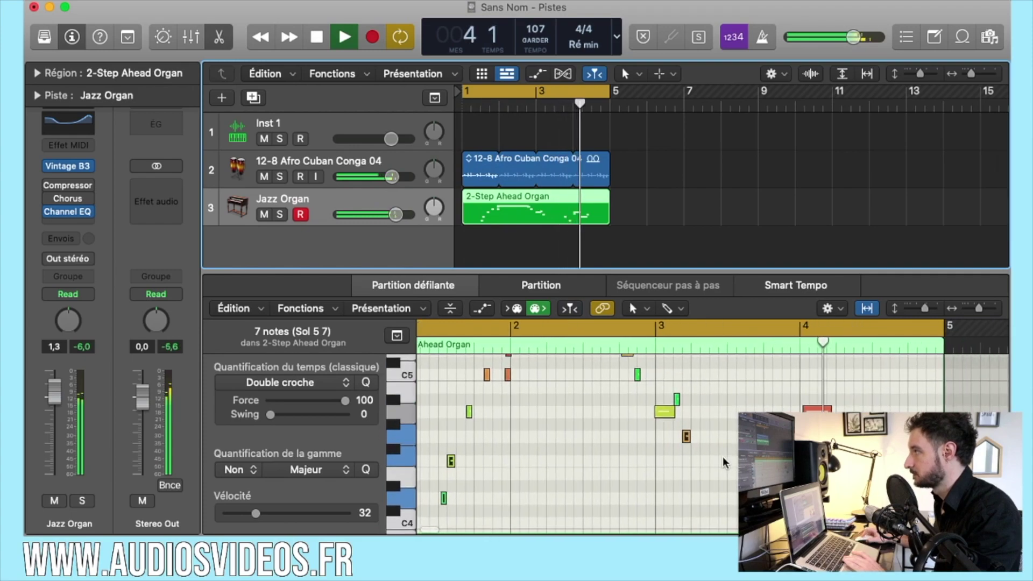
scroll(723, 462, "down", 1)
scroll(723, 462, "left", 1)
key("space")
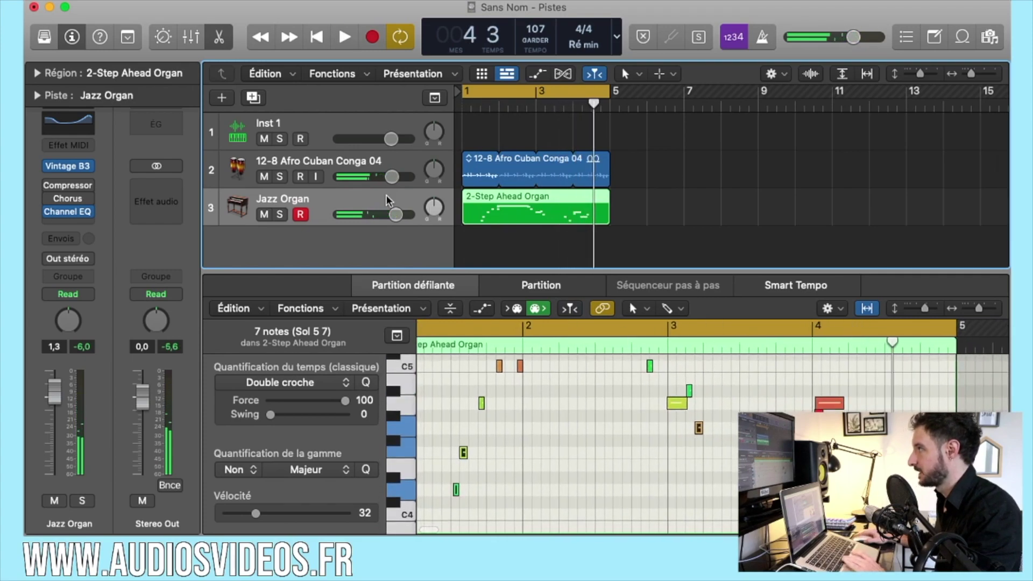
Reopen the loop browser and restrict the listed loops to pattern loops only (Boucles motif).
left_click(962, 37)
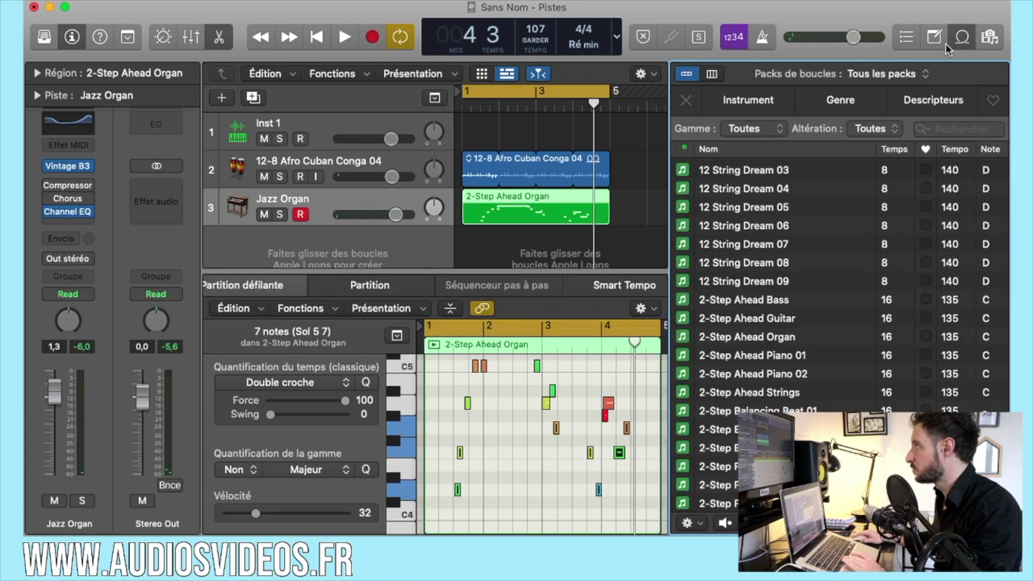
left_click(683, 148)
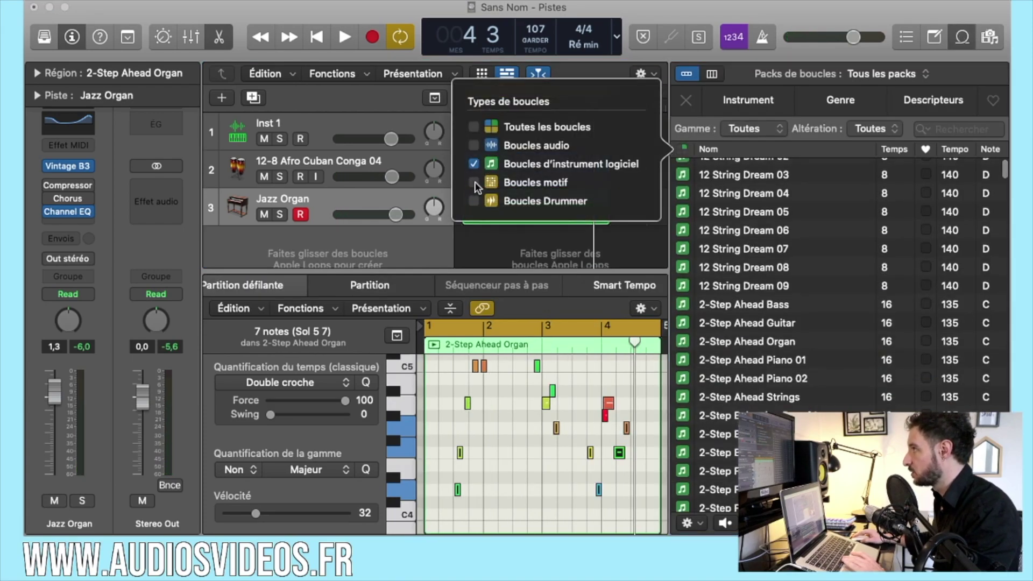
left_click(529, 183)
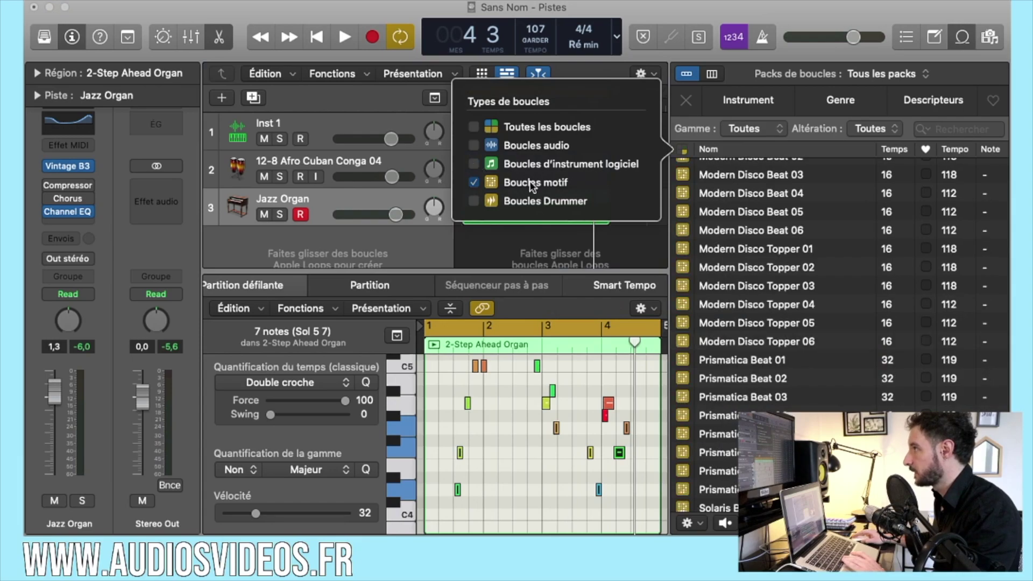
scroll(743, 215, "down", 5)
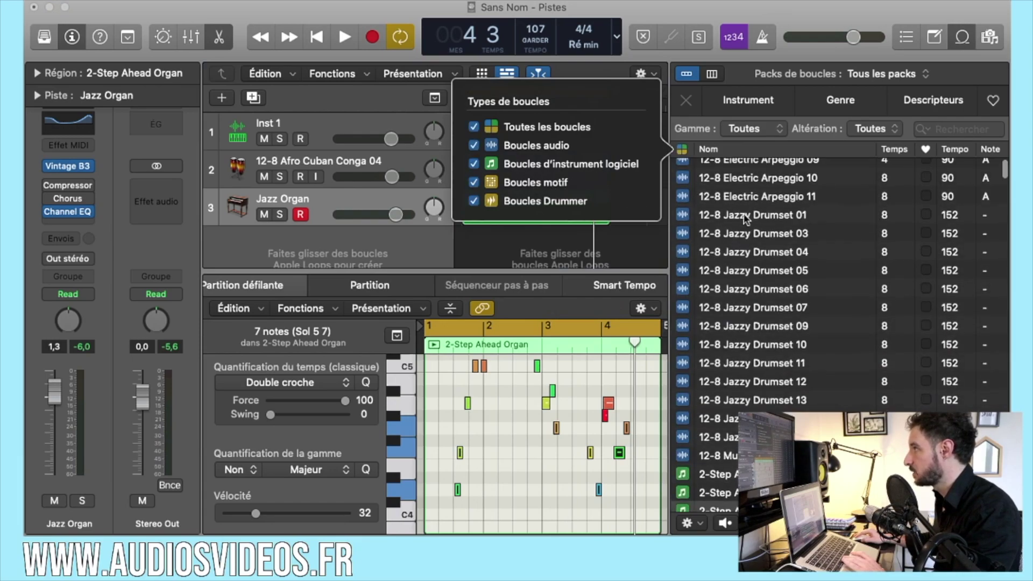
left_click(473, 183)
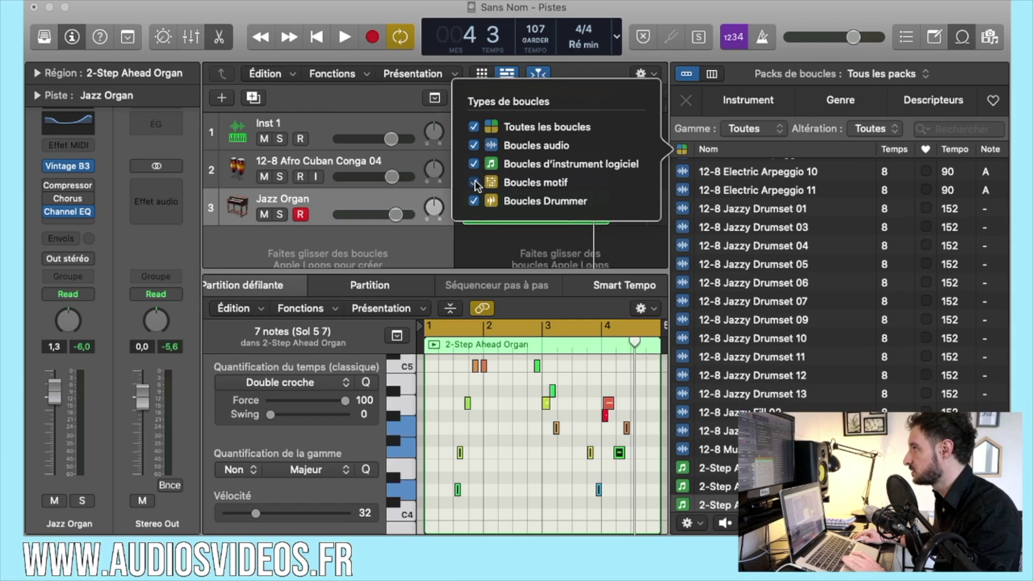
Place the Modern Disco Topper 06 pattern loop at bar 1 on a new track below Jazz Organ and hide the loop browser.
left_click_drag(753, 212, 336, 237)
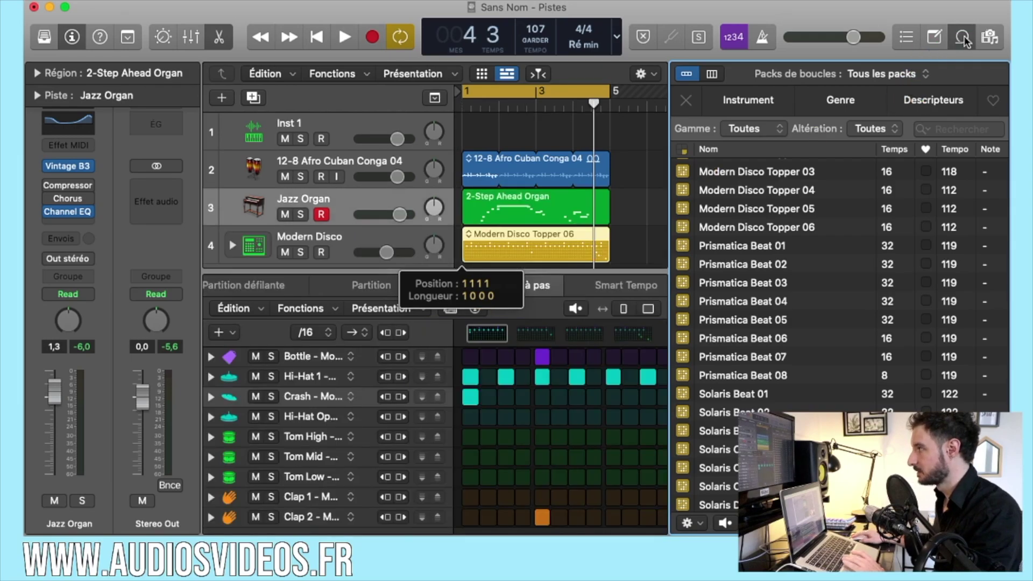
key("o")
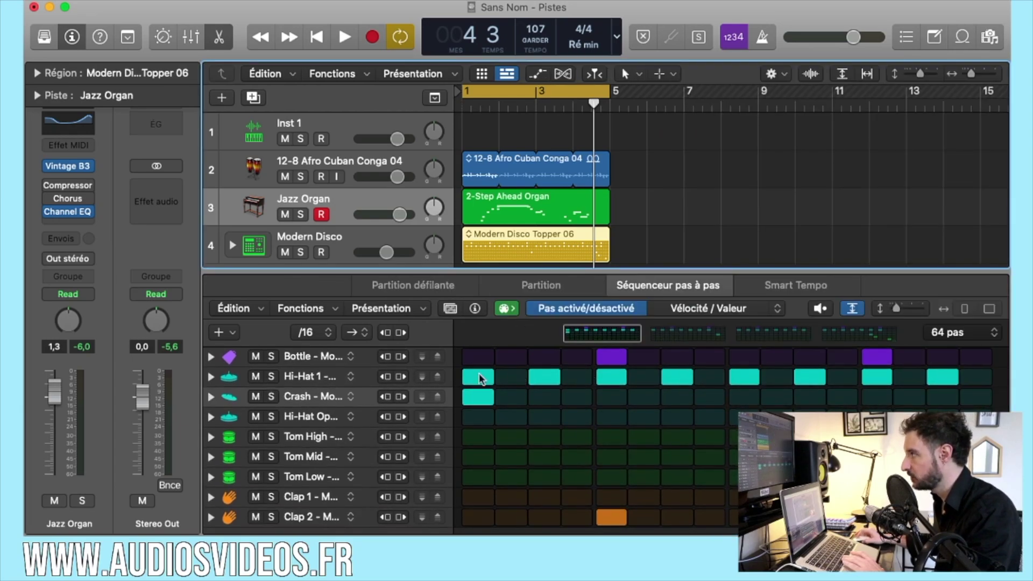
In the step sequencer, toggle the first Hi-Hat 1 step off and back on, and activate the third step of the Bottle row.
left_click(323, 379)
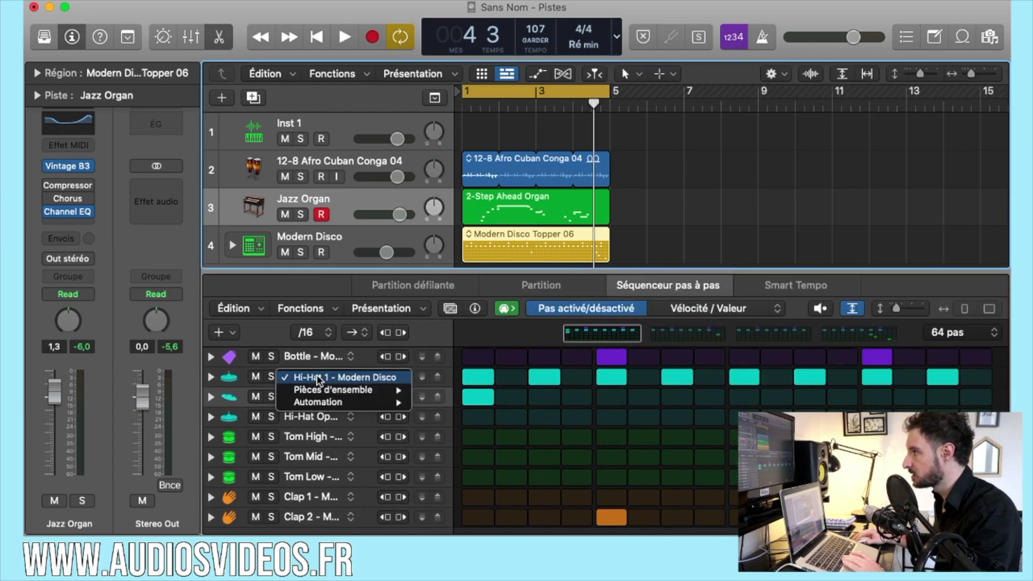
left_click(472, 377)
left_click(474, 378)
left_click(475, 378)
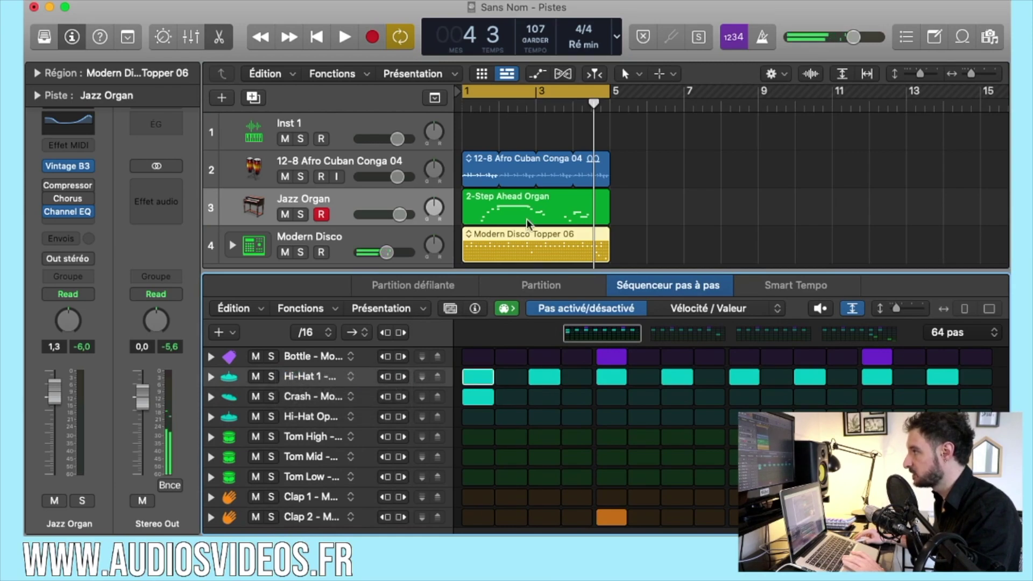
left_click(544, 356)
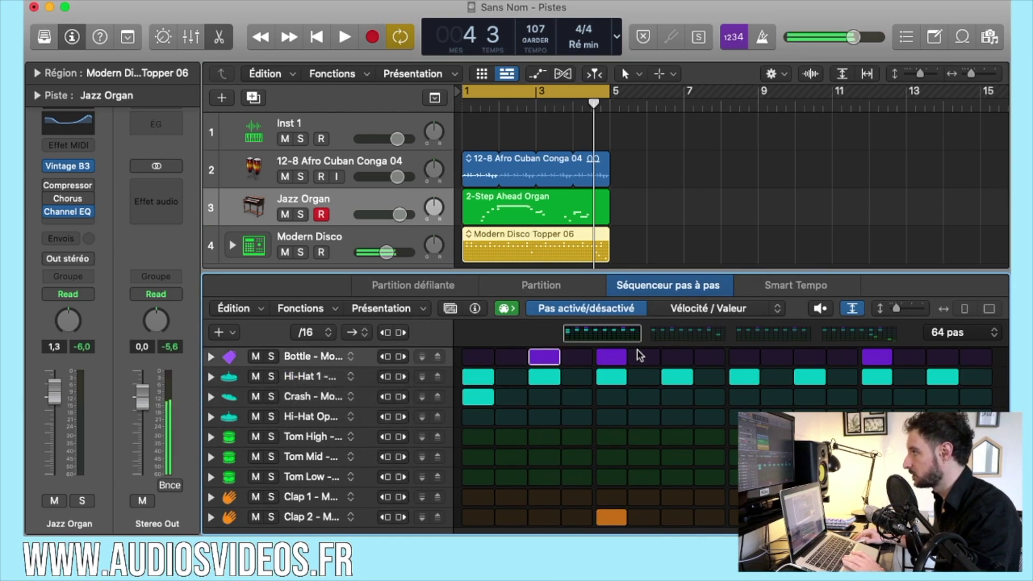
Activate the sixth and tenth Bottle steps, clear them together with the third, and play back the arrangement.
left_click(646, 357)
left_click(777, 357)
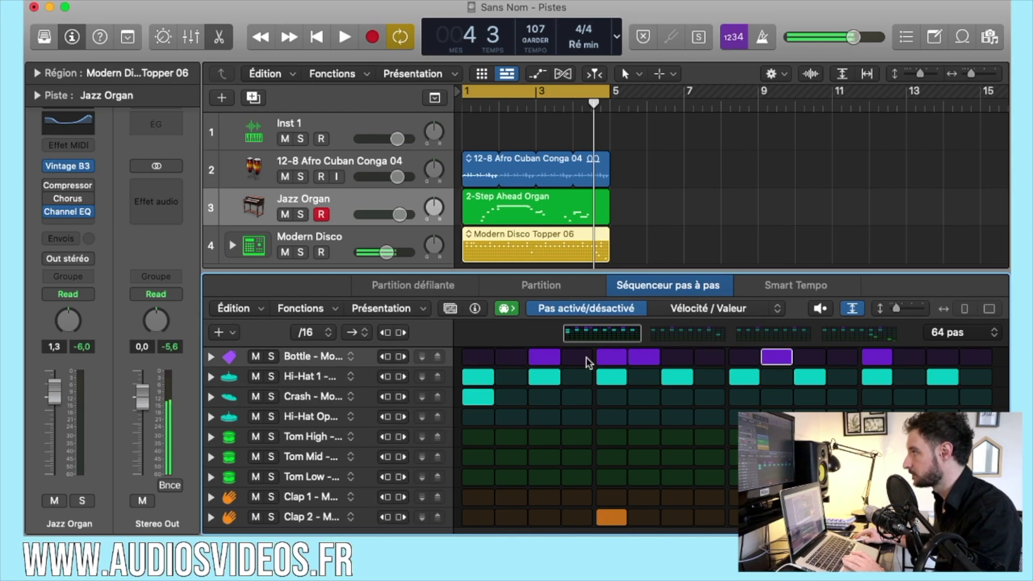
left_click(545, 357)
left_click(645, 356)
left_click(776, 357)
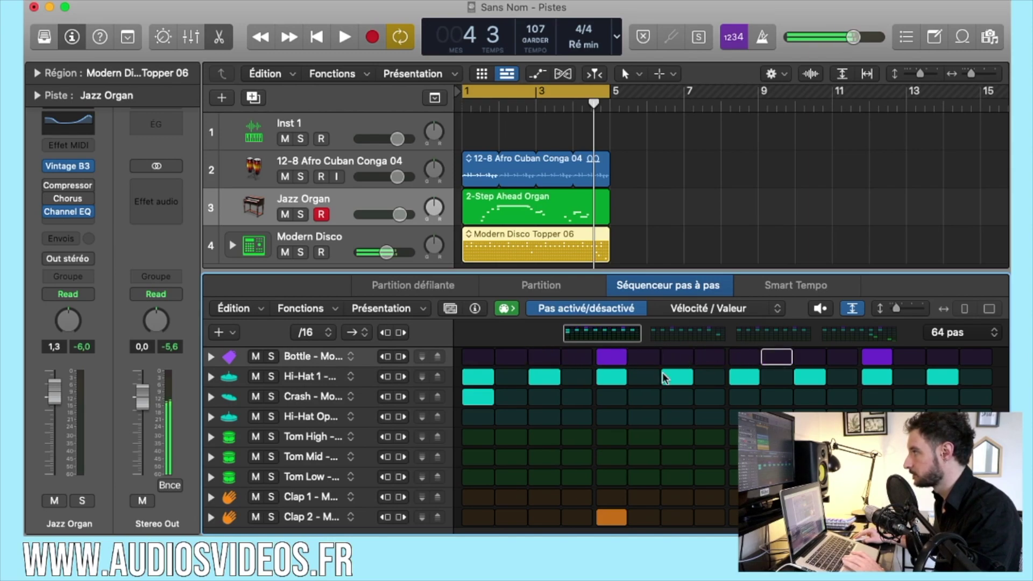
key("space")
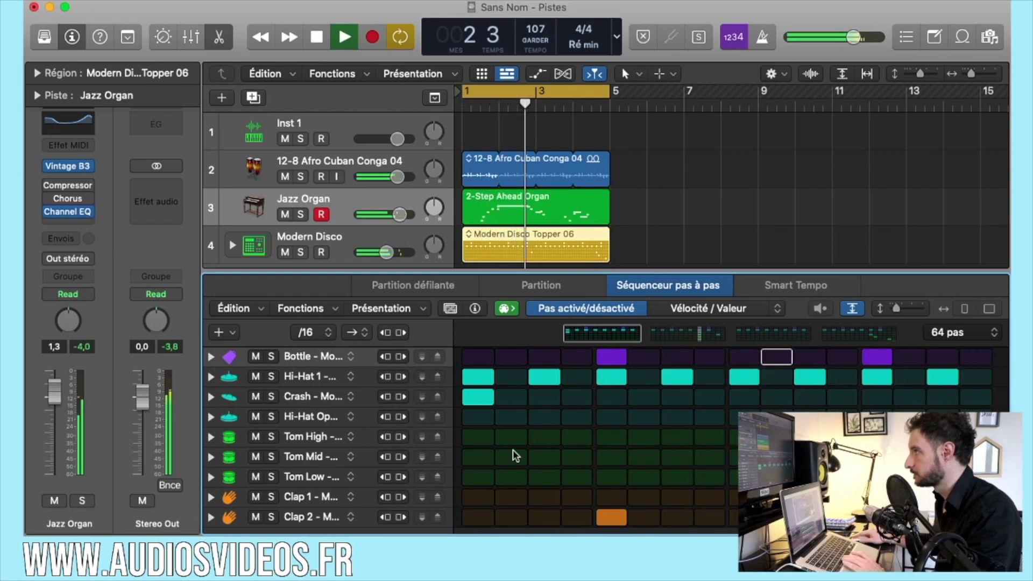
key("space")
Select the Modern Disco track, hide the step sequencer and expand the track's individual drum subtracks.
left_click(339, 236)
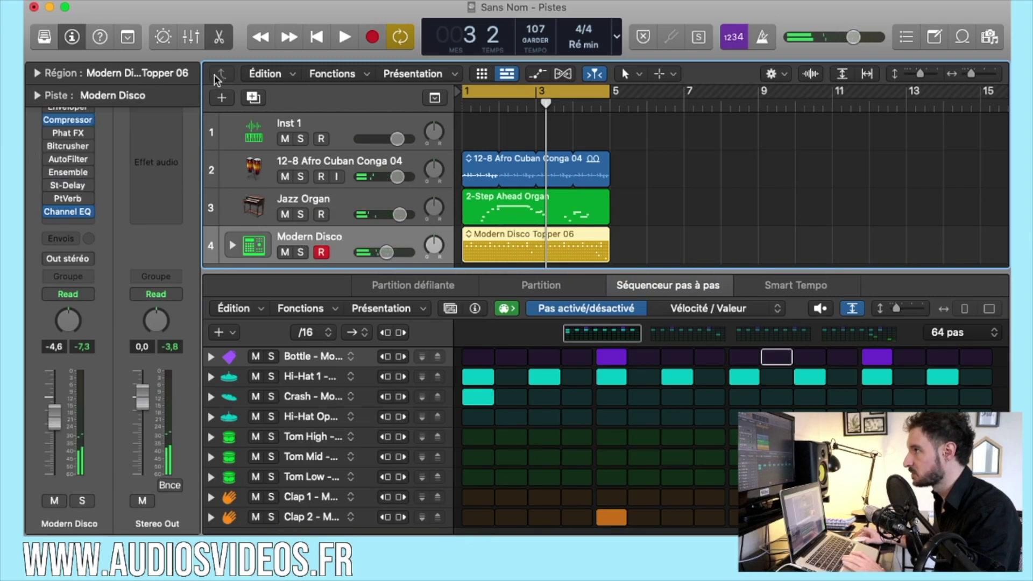
key("e")
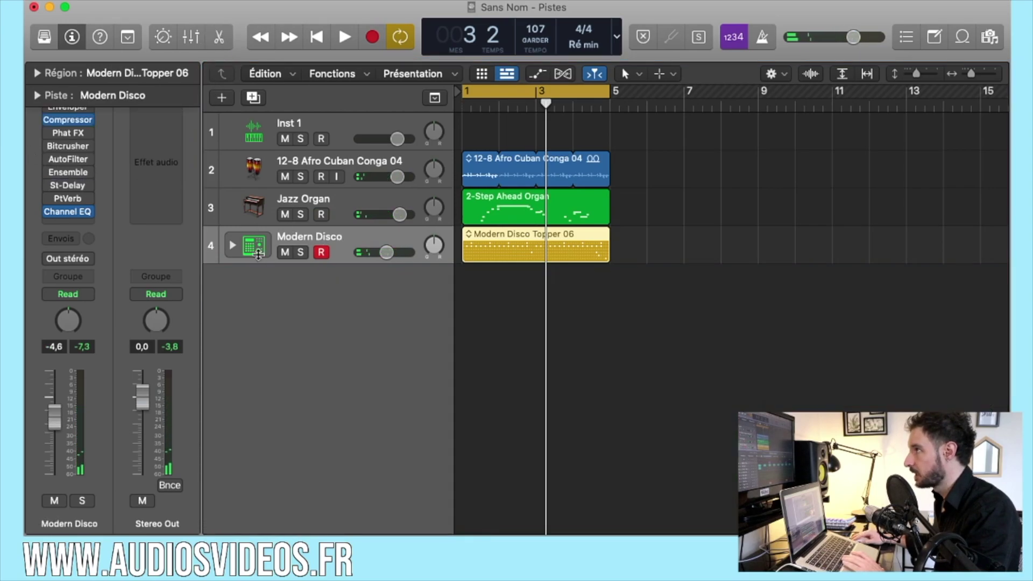
left_click(232, 244)
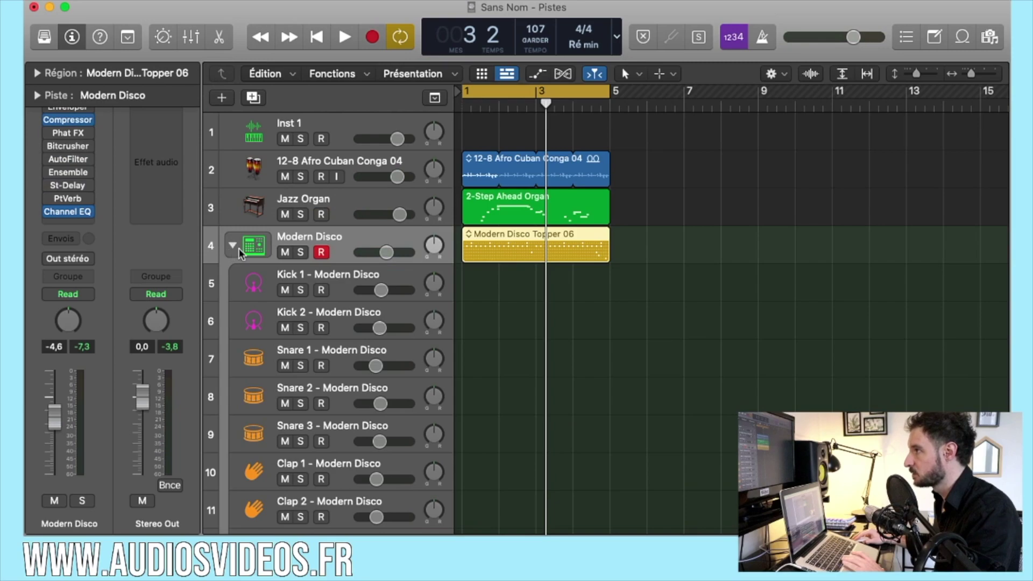
Show the mixer and open the Drum Machine Designer instrument loaded on the Modern Disco channel.
key("x")
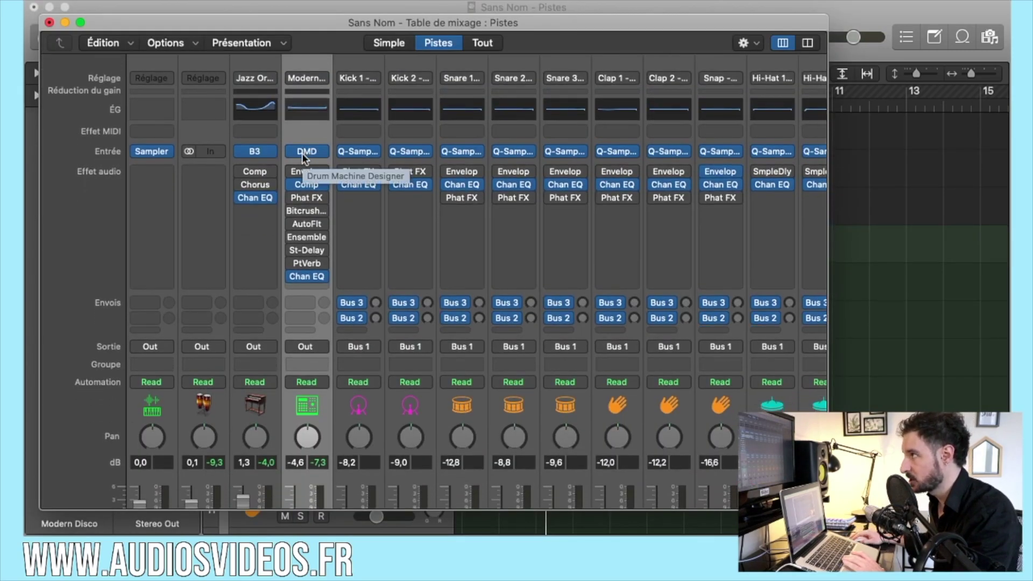
left_click(306, 151)
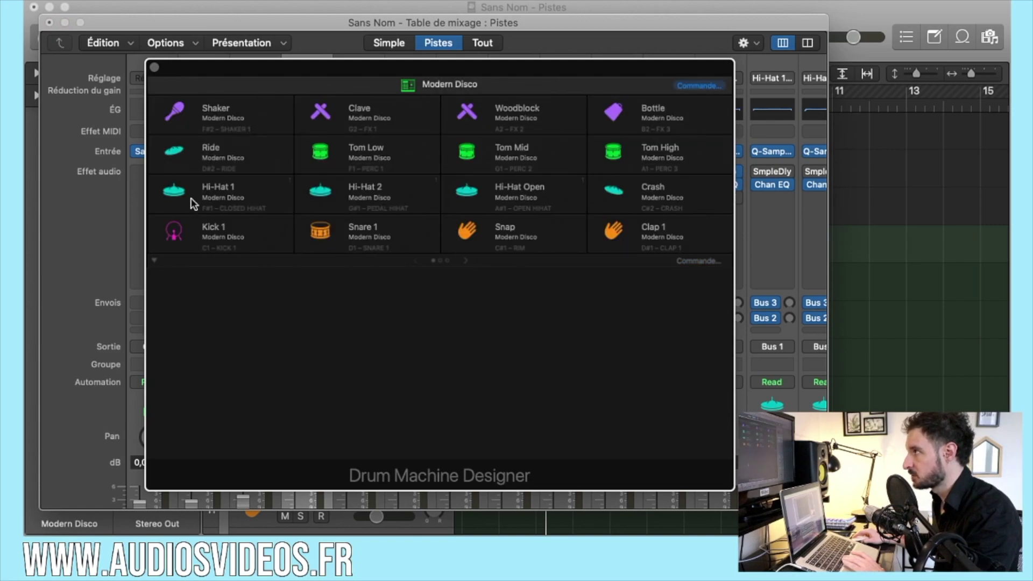
left_click(214, 158)
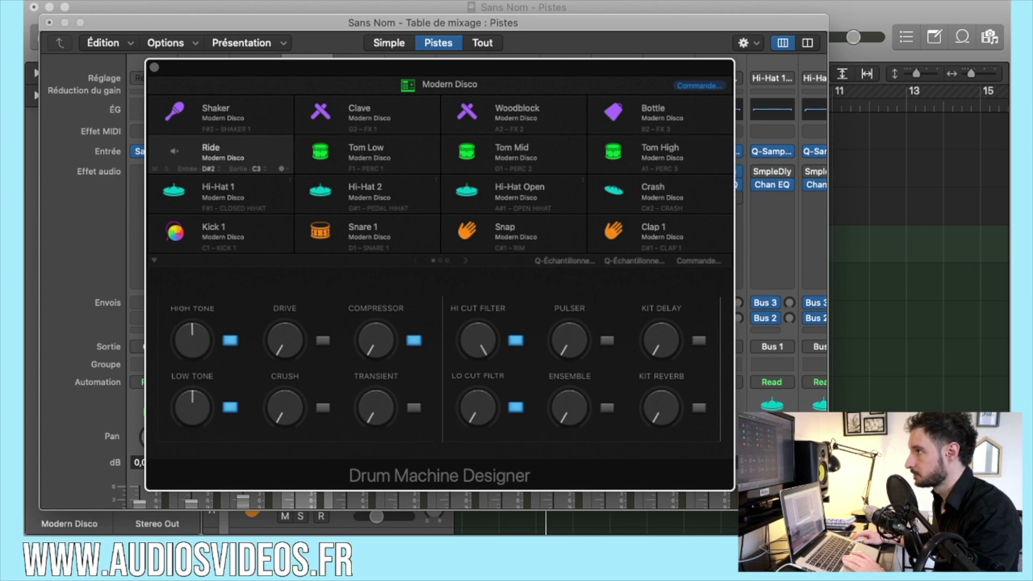
Audition the Kick 1 and Snare 1 pads alongside their sample waveforms, then close the Drum Machine Designer and the mixer.
left_click(173, 234)
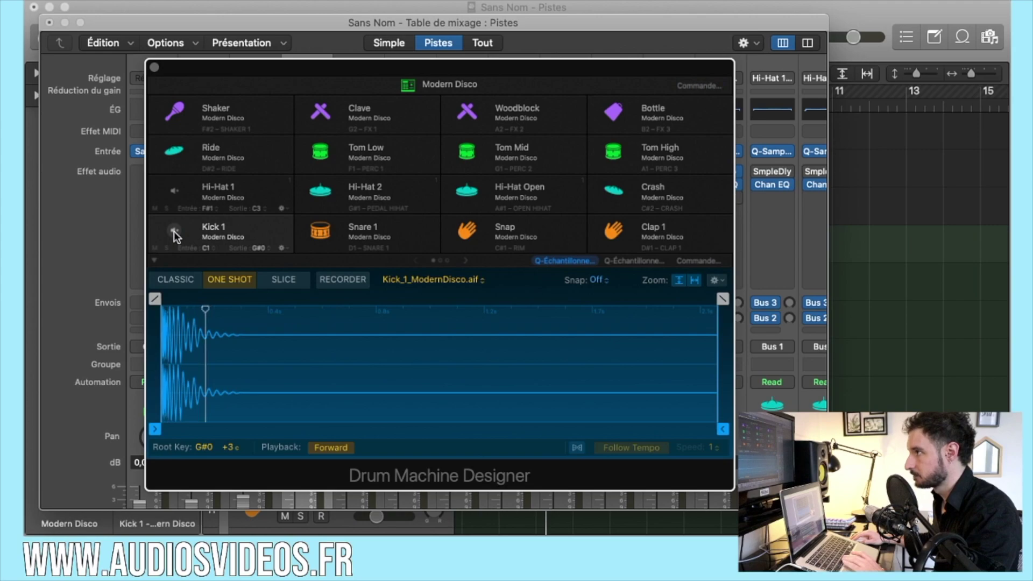
left_click(173, 231)
left_click(174, 230)
left_click(174, 231)
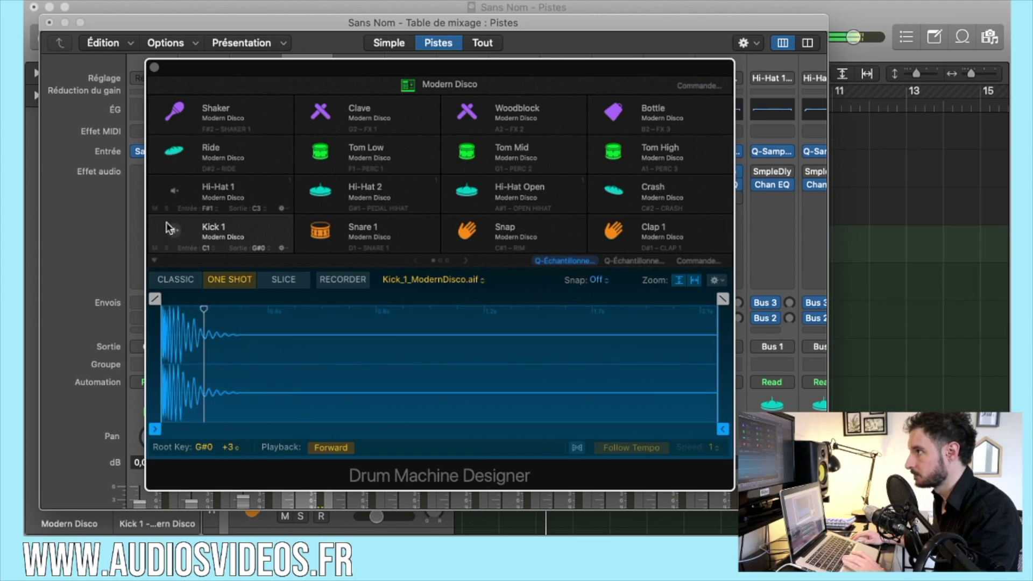
left_click(321, 231)
left_click(321, 232)
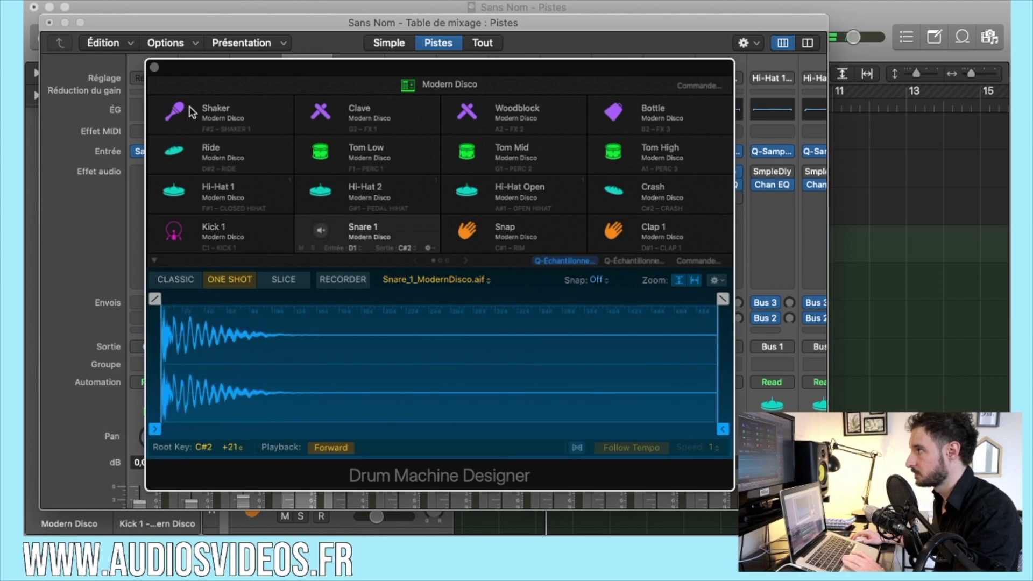
left_click(154, 68)
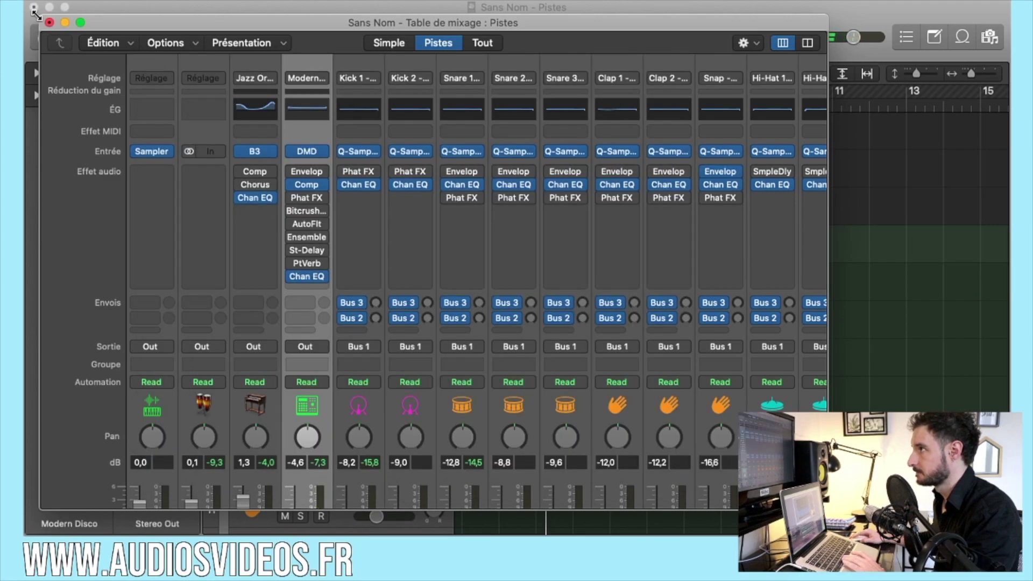
key("x")
Reopen the step sequencer for the Modern Disco Topper 06 region.
left_click(480, 245)
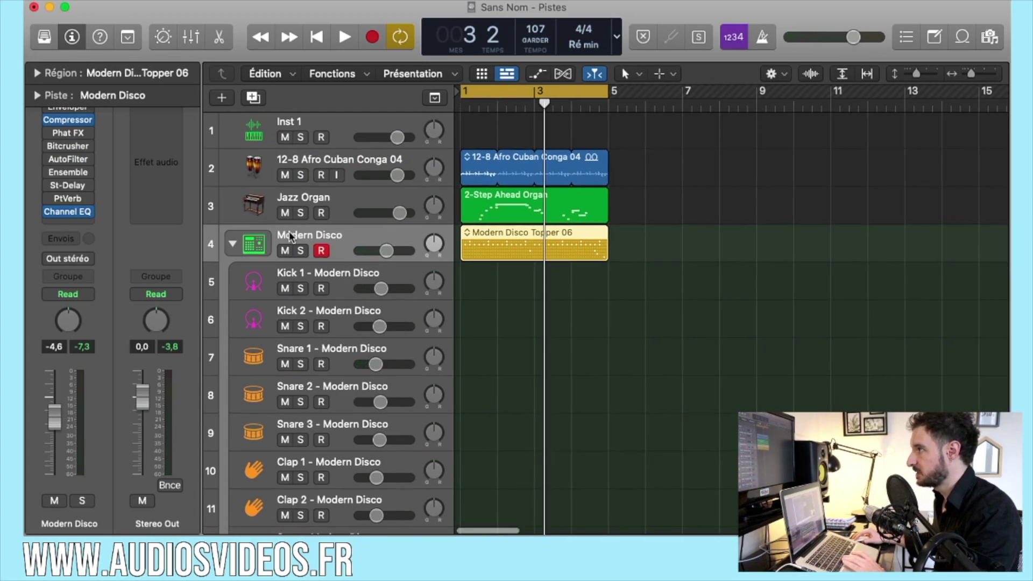
scroll(289, 230, "down", 1)
left_click(233, 239)
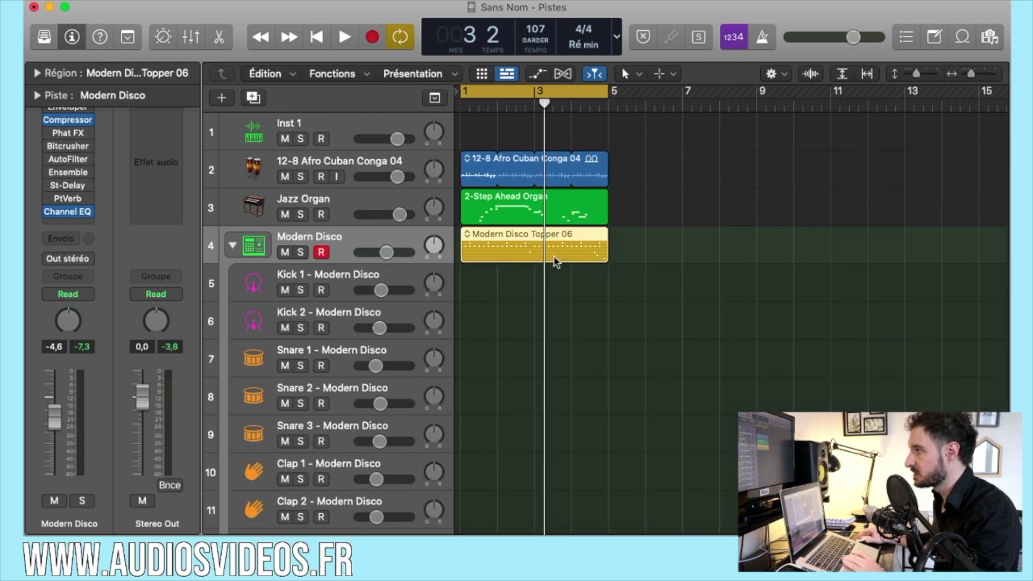
scroll(542, 248, "down", 1)
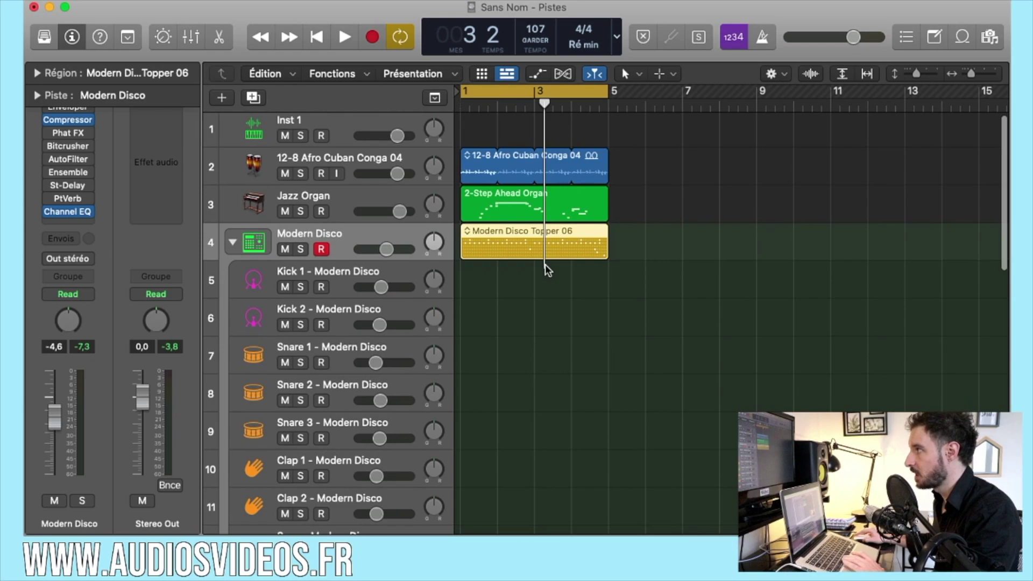
key("e")
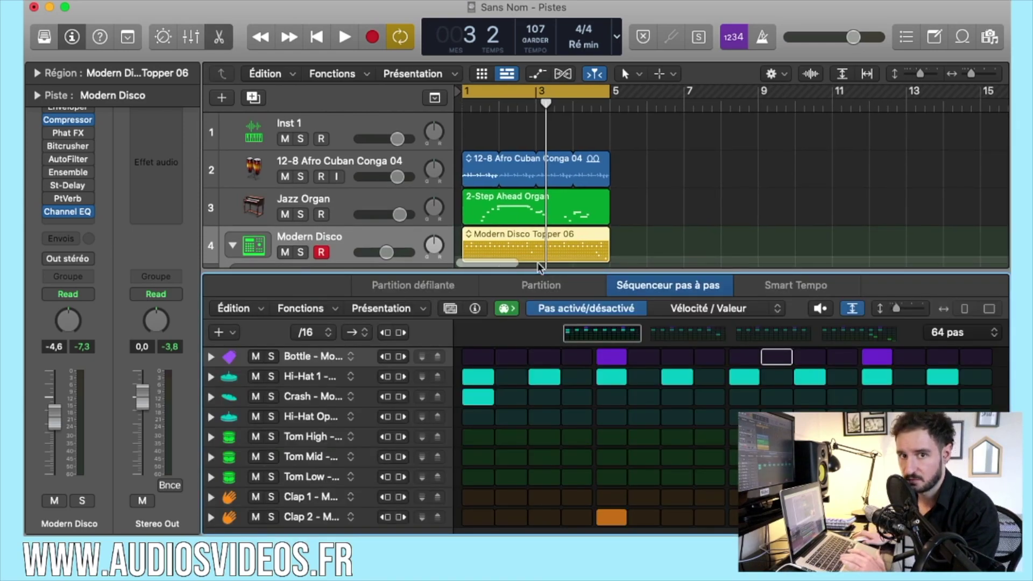
Try Tom High hits on steps 2, 4, 6 and 8, play the pattern, and clear the row again.
left_click(511, 436)
left_click(576, 437)
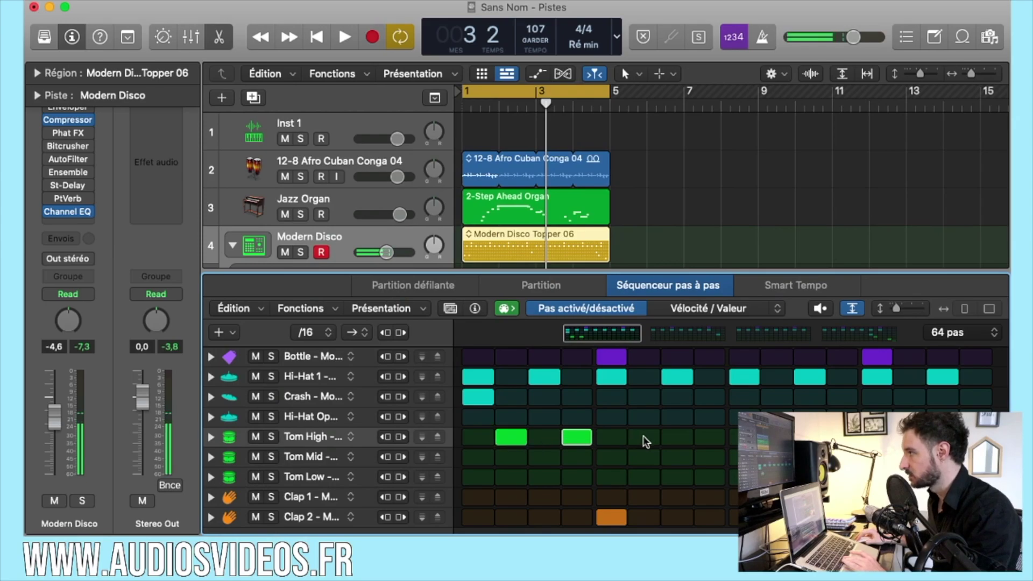
left_click(644, 438)
left_click(720, 438)
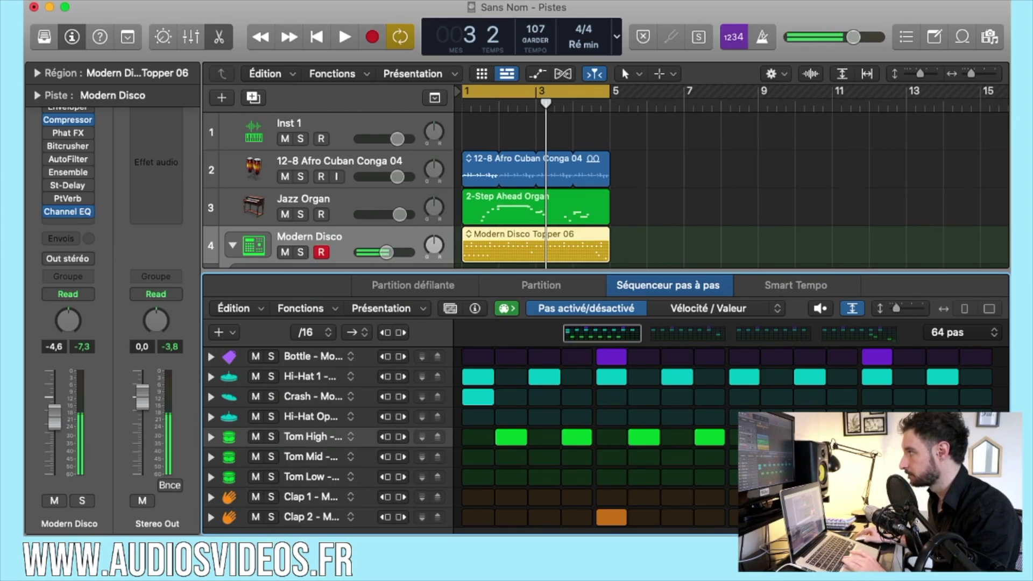
key("space")
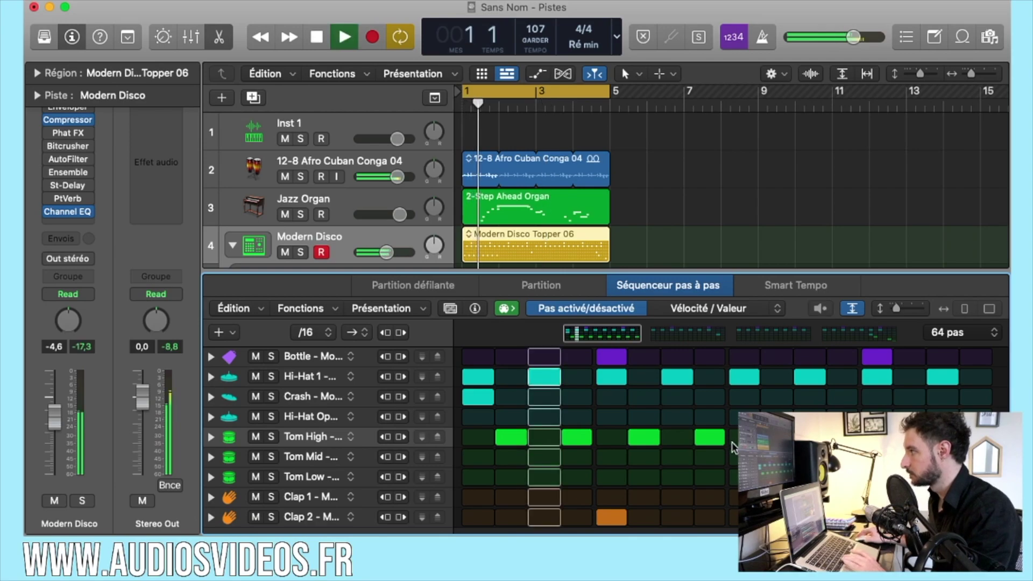
key("space")
left_click_drag(509, 438, 710, 437)
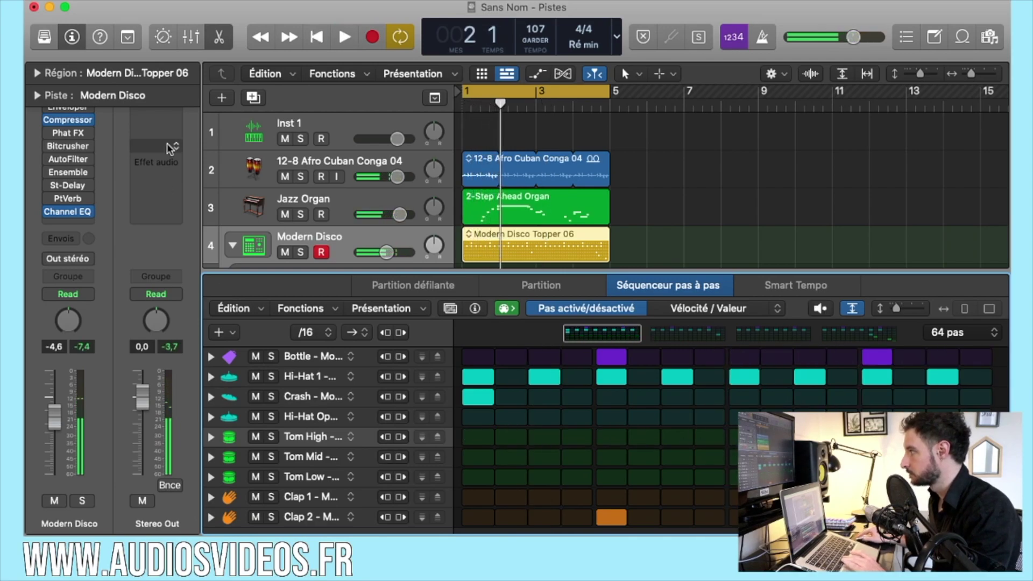
Hide the step sequencer and restrict the loop browser's list to Drummer loops only (Boucles Drummer).
left_click(218, 36)
left_click(963, 37)
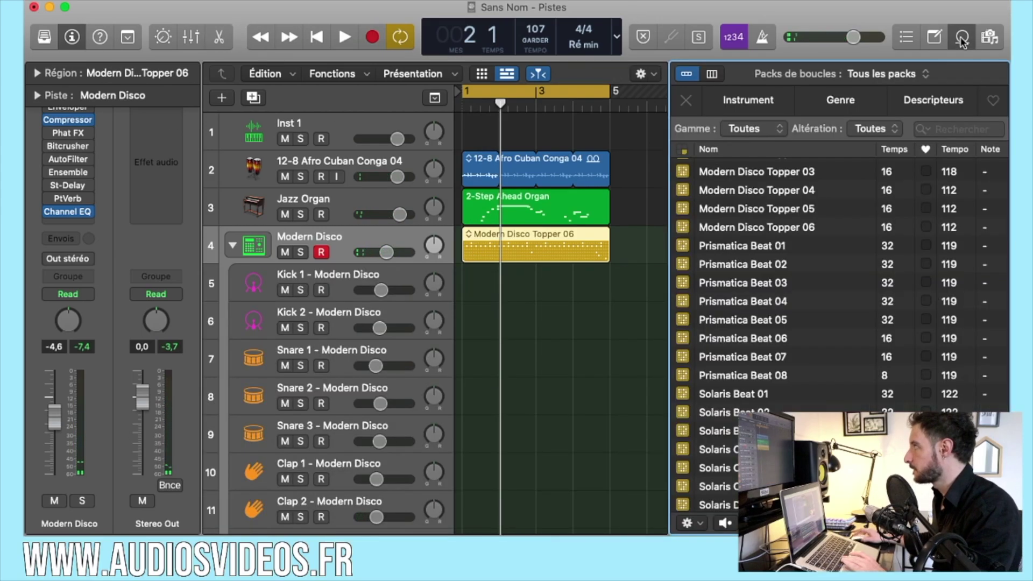
left_click(683, 152)
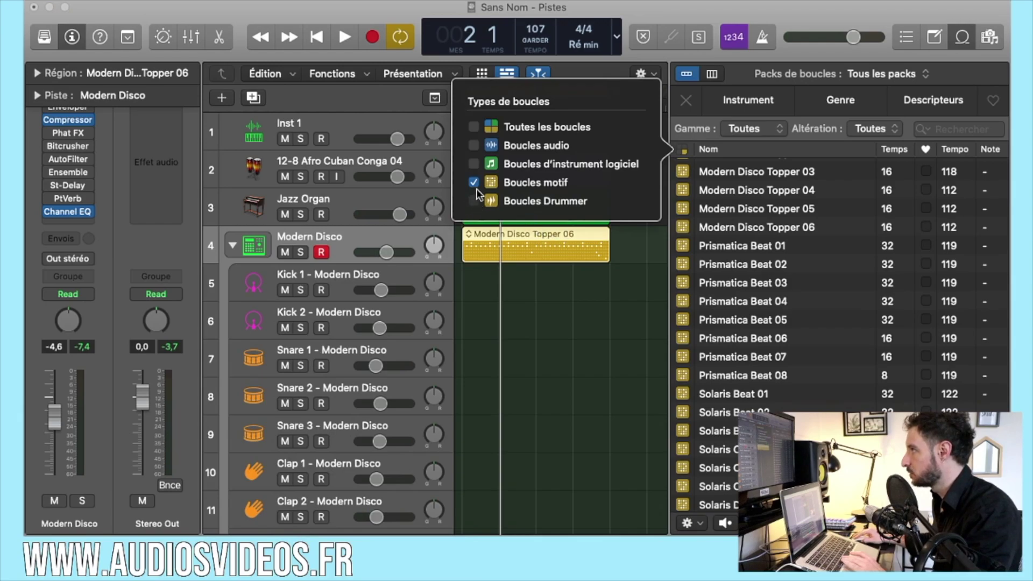
left_click(473, 201)
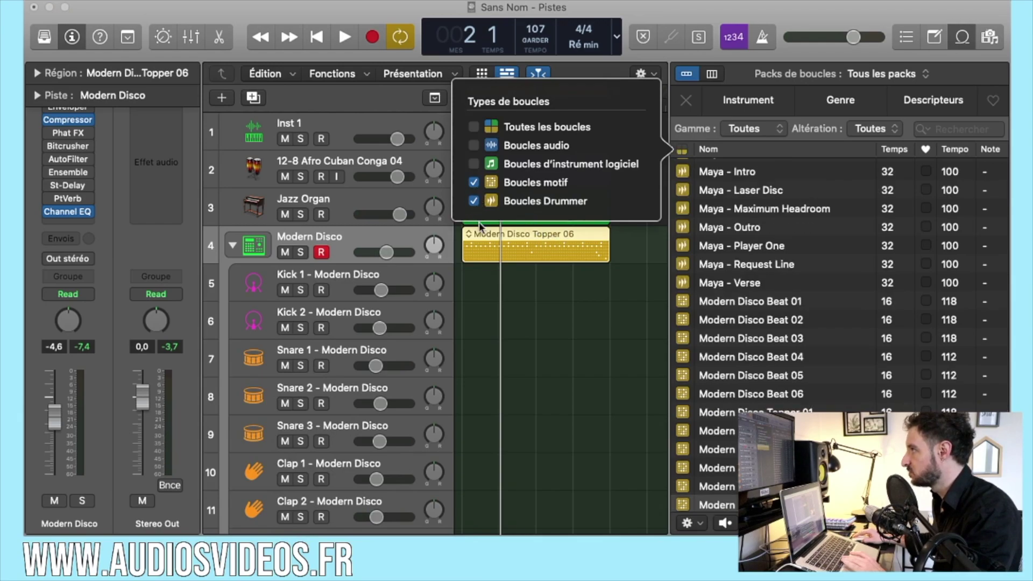
left_click(473, 184)
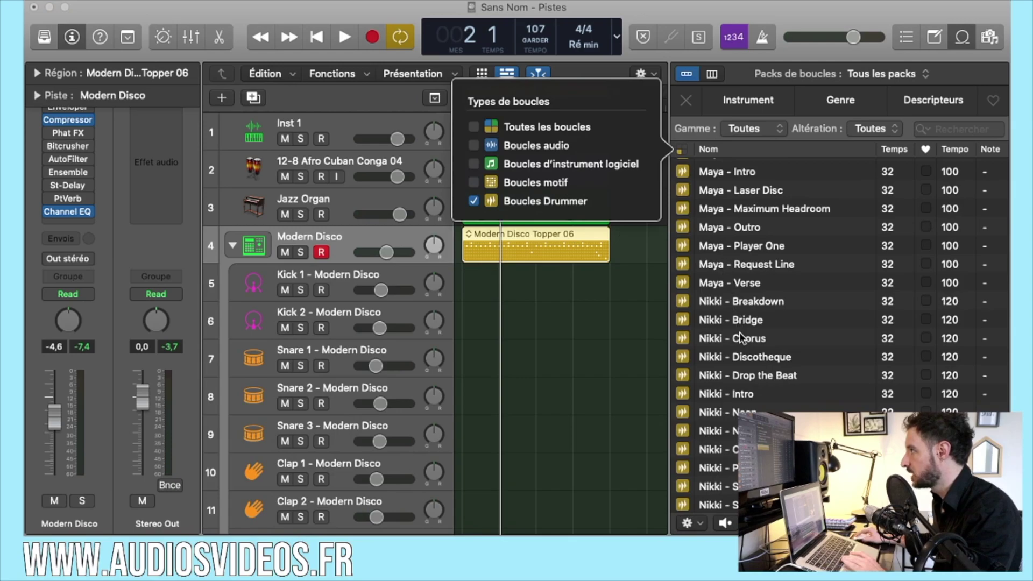
Collapse the Modern Disco stack, place the Quincy - Chimes Drummer loop at bar 1 on a new track below it, and hide the loop browser.
scroll(739, 332, "down", 5)
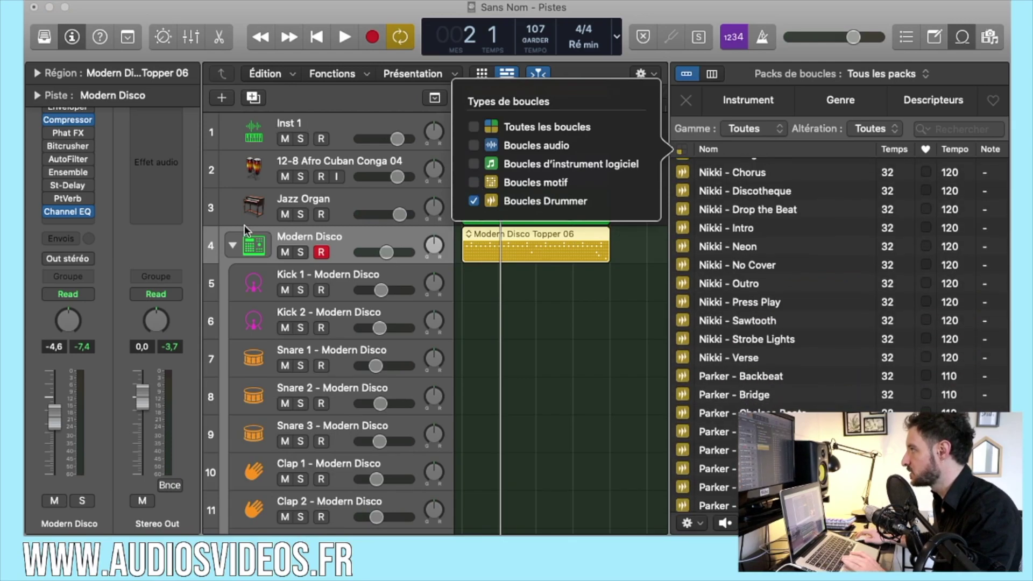
left_click(233, 245)
scroll(744, 367, "down", 3)
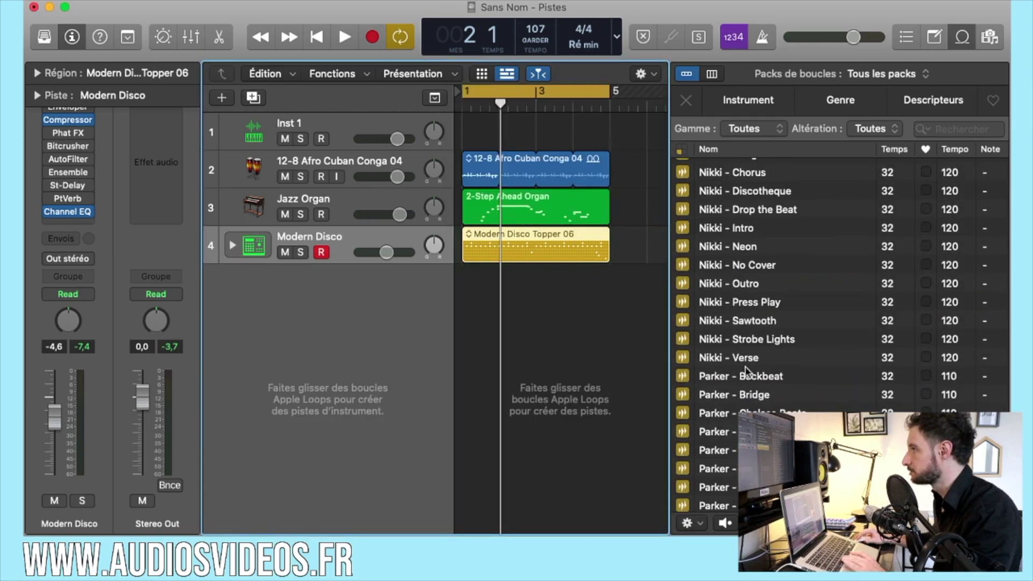
scroll(745, 366, "down", 4)
left_click_drag(744, 385, 481, 281)
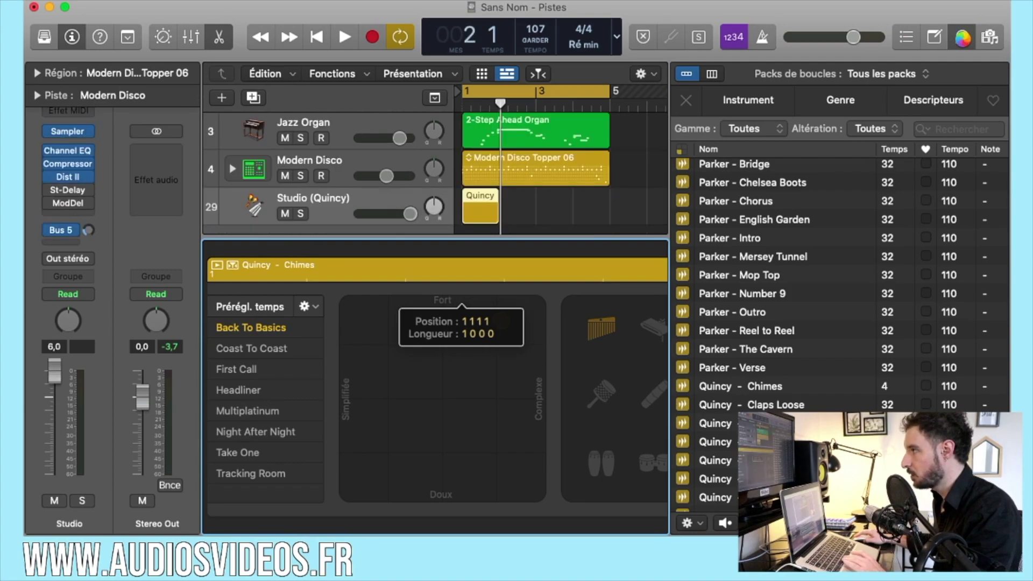
left_click(962, 38)
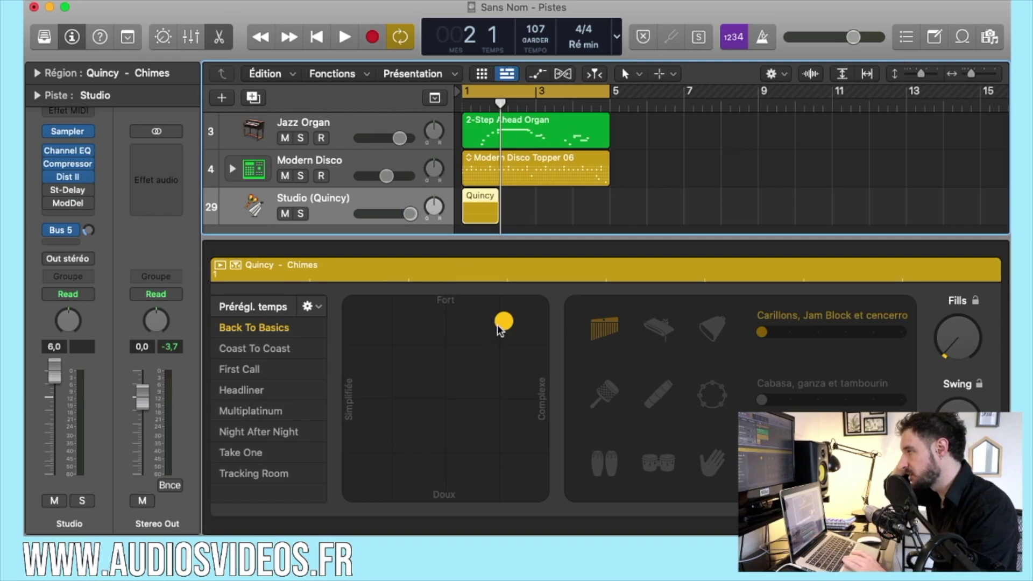
Apply the Coast To Coast preset to the Quincy - Chimes region, set its feel louder and slightly more complex, and play it back.
left_click(262, 351)
left_click_drag(491, 359, 465, 337)
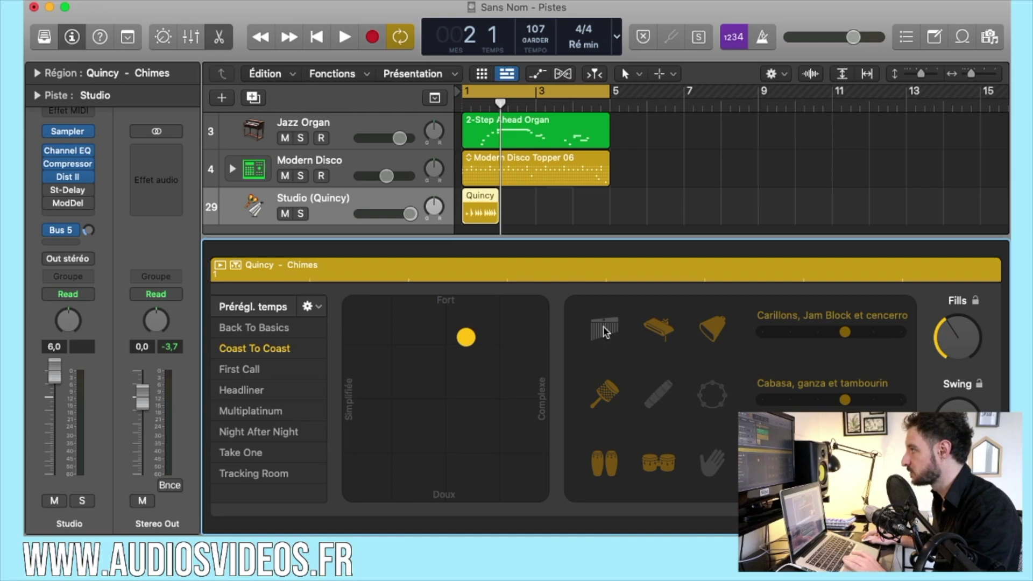
scroll(519, 206, "up", 3)
scroll(519, 209, "up", 3)
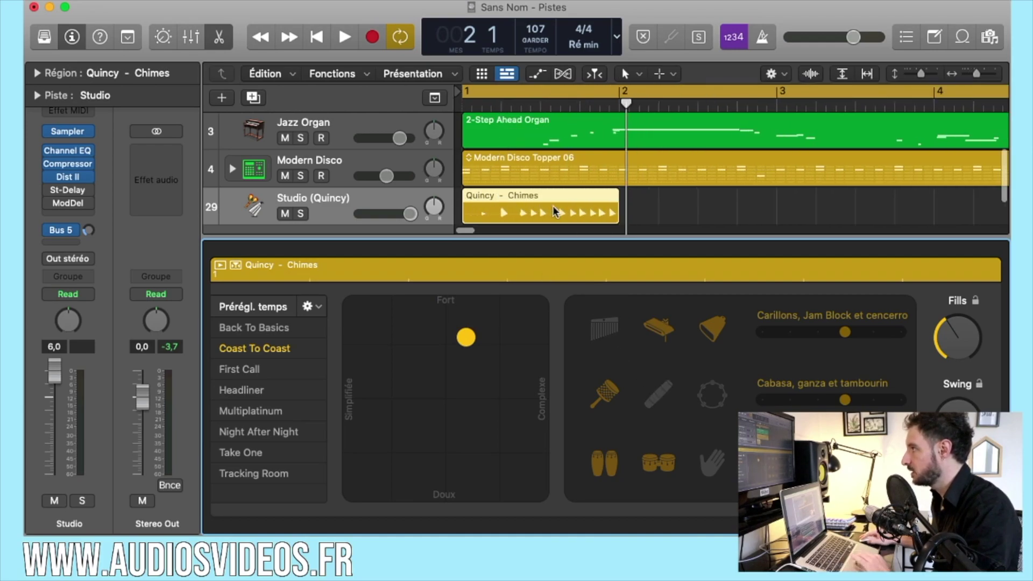
key("space")
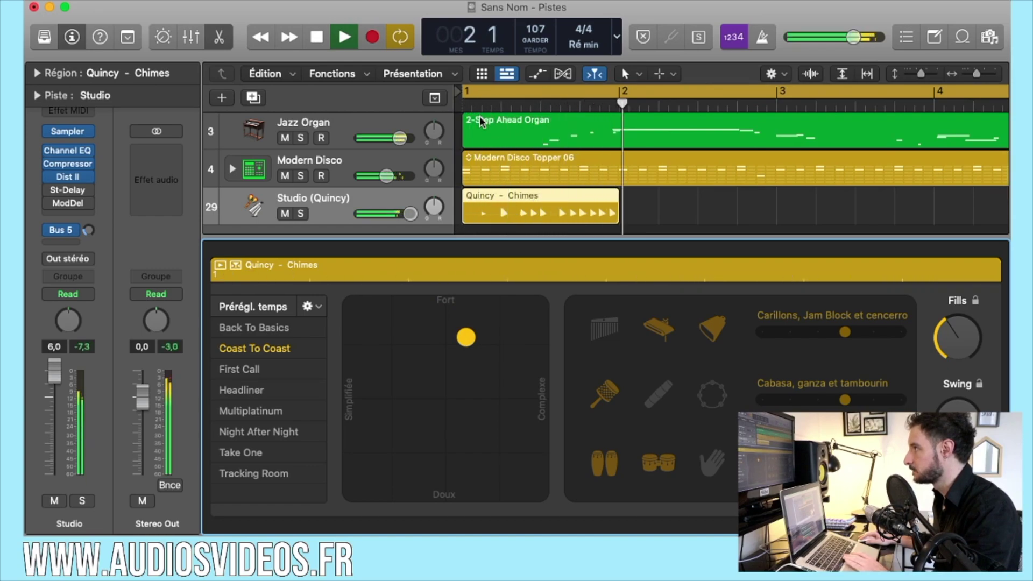
key("space")
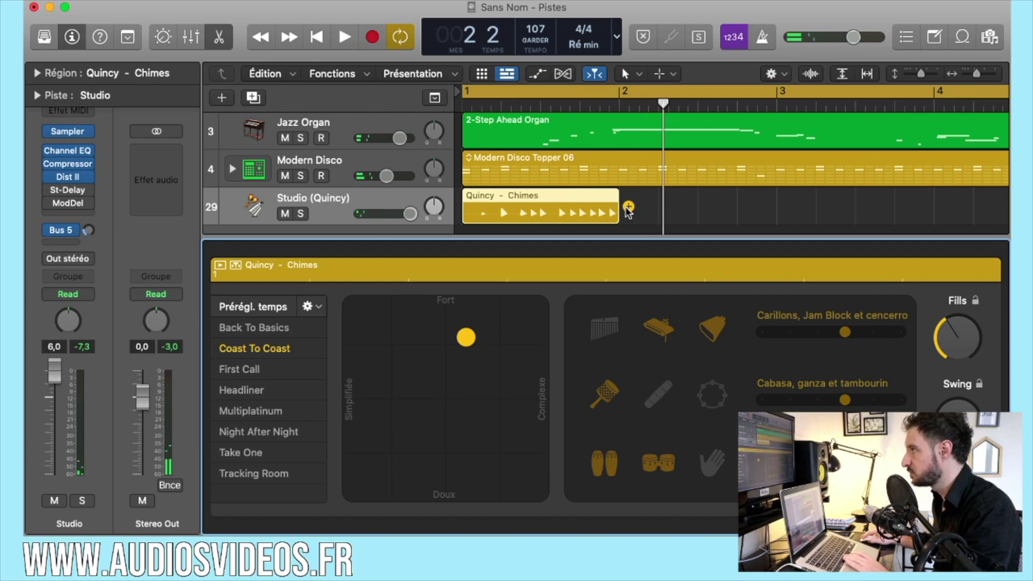
Add a new Drummer region at bar 2, directly after Quincy - Chimes on the Studio (Quincy) track.
left_click(627, 207)
scroll(642, 203, "right", 4)
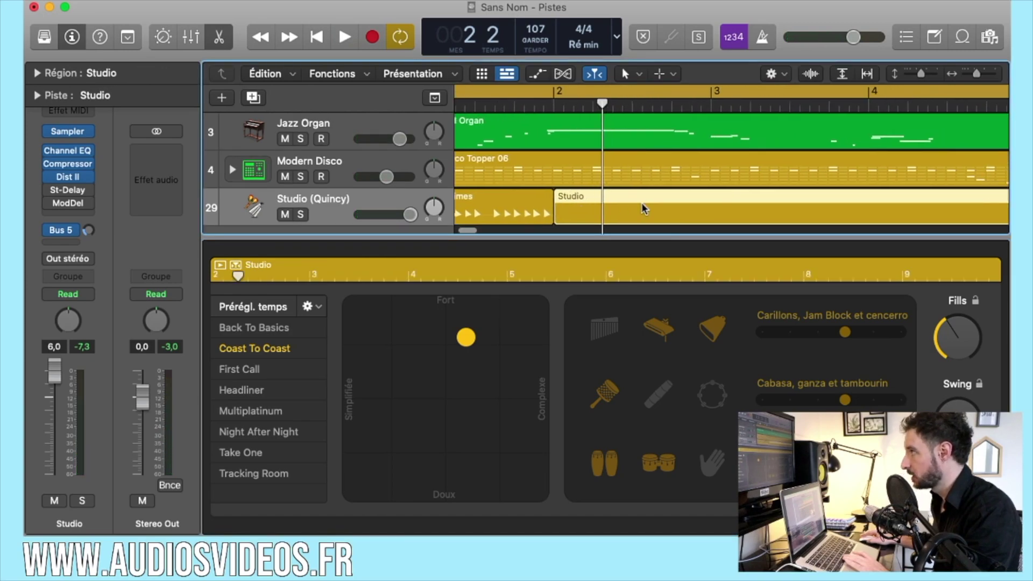
scroll(642, 203, "down", 5)
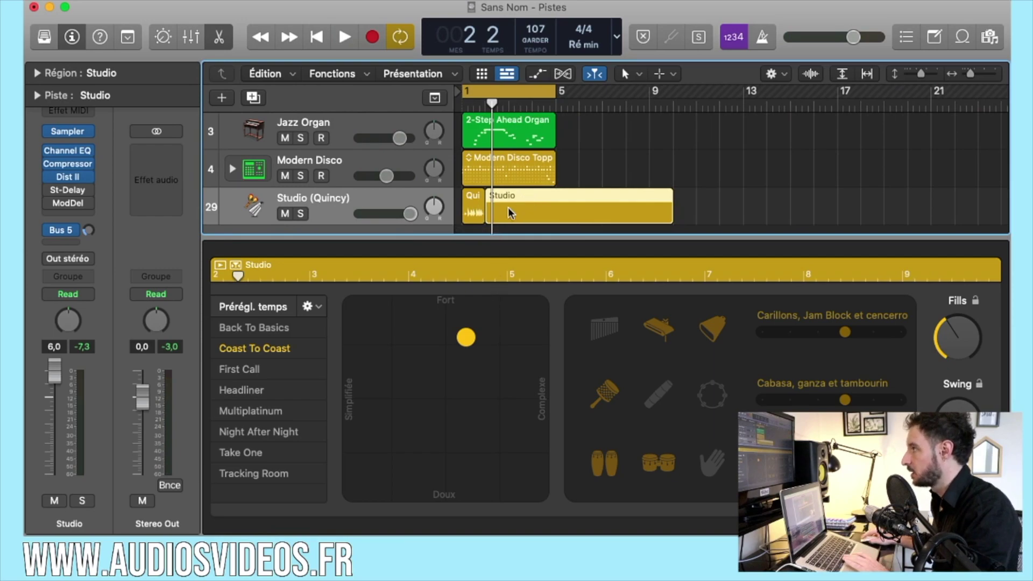
Shorten the Studio region following Quincy - Chimes so that it ends at bar 5, in line with the regions above.
left_click(473, 211)
left_click(504, 202)
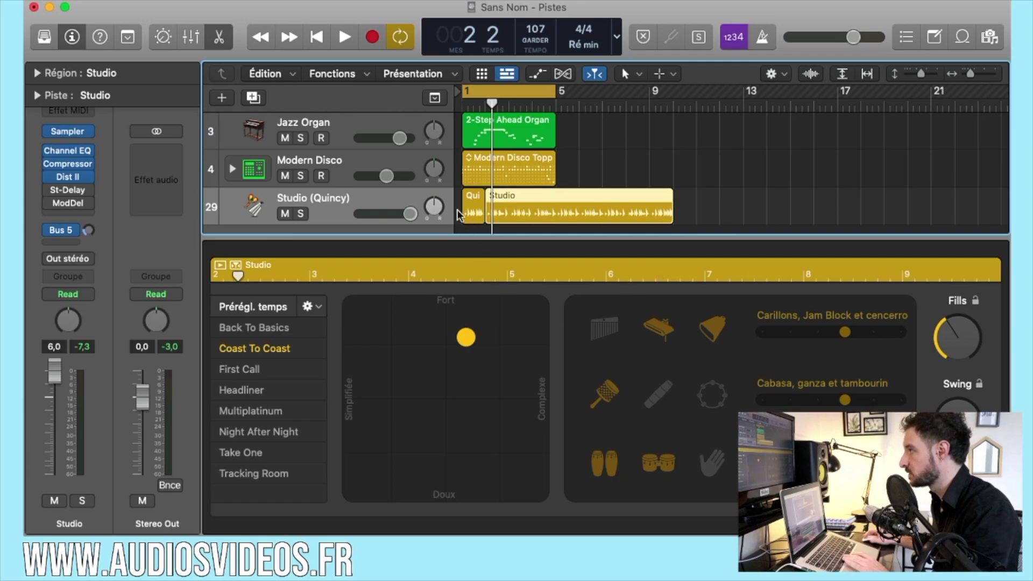
left_click(474, 214)
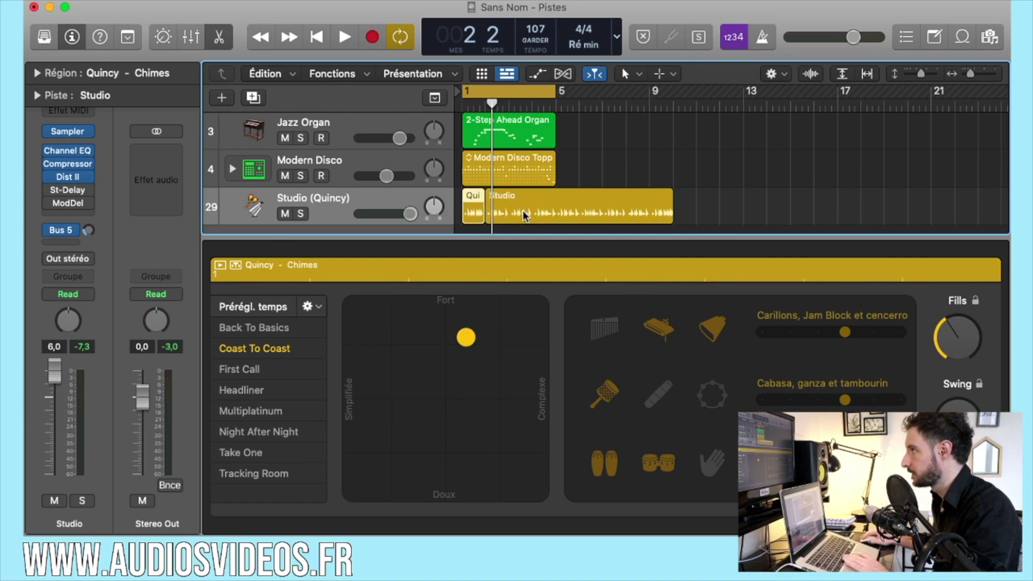
left_click_drag(678, 213, 557, 216)
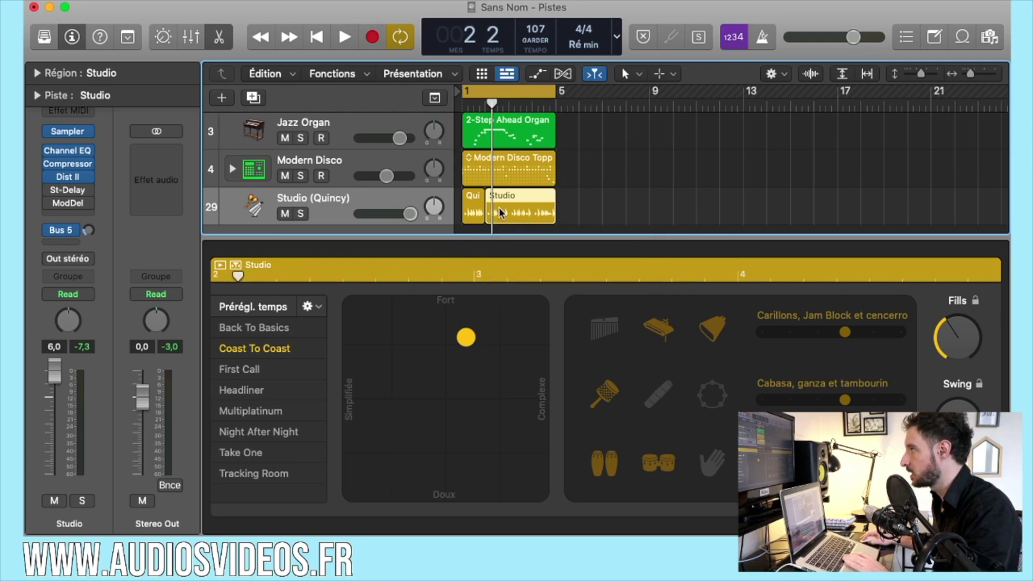
Make the Studio region's feel much louder and more complex, lower both upper percussion variation settings, raise its fills, and enable the tambourine.
scroll(559, 218, "up", 5)
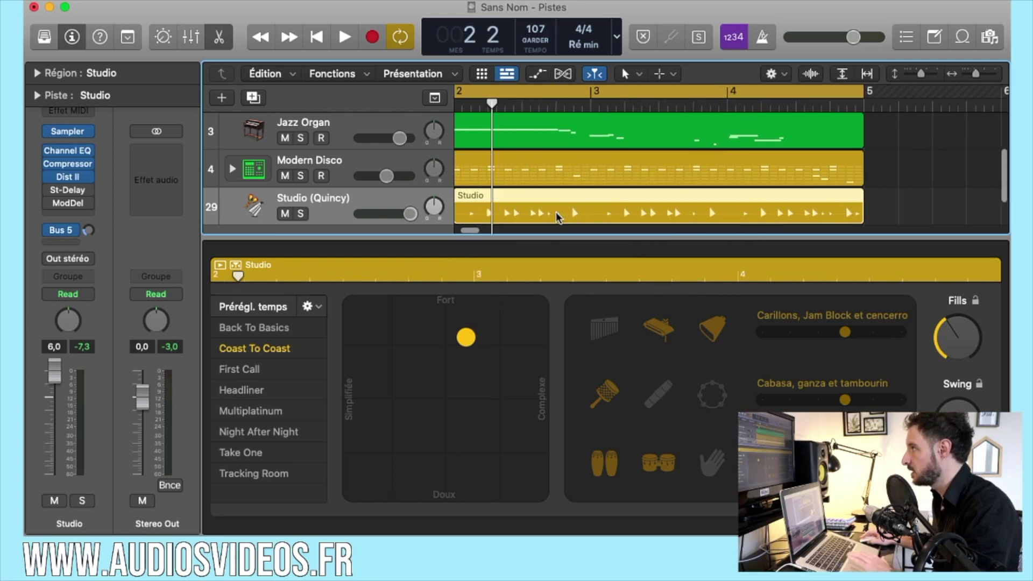
scroll(559, 218, "left", 4)
scroll(560, 217, "left", 2)
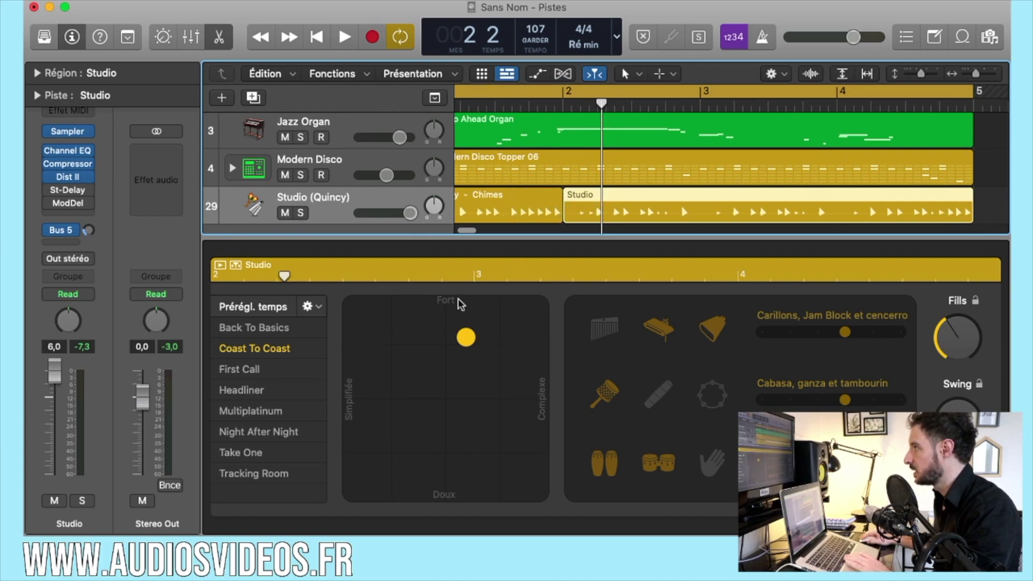
left_click_drag(466, 336, 514, 291)
left_click_drag(838, 339, 797, 340)
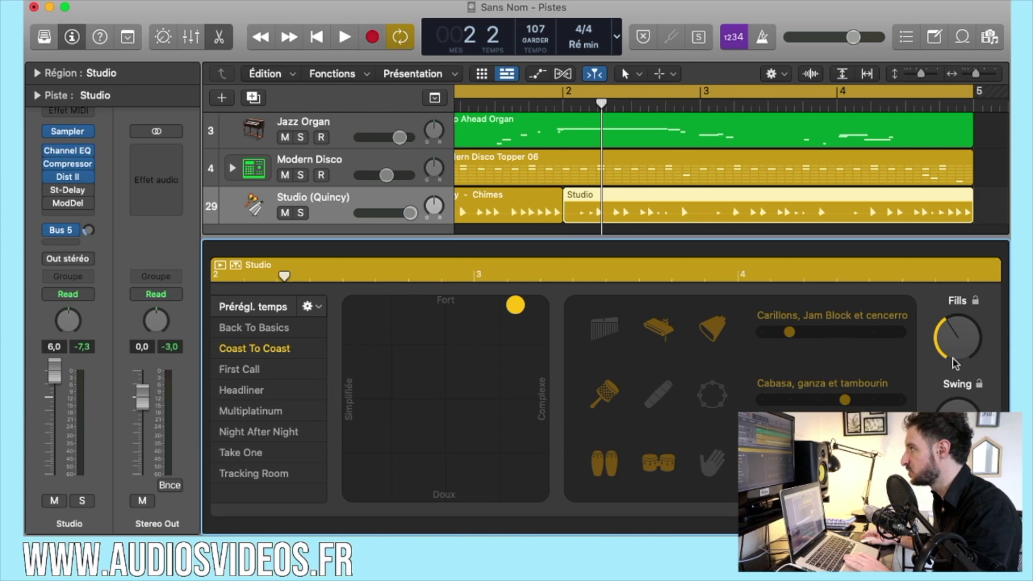
left_click_drag(942, 337, 960, 277)
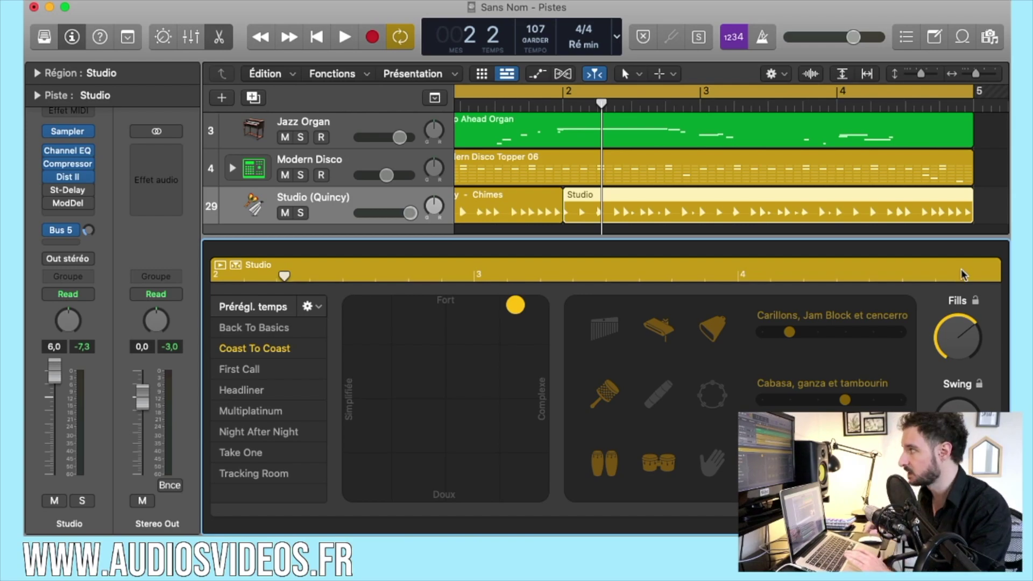
left_click(721, 395)
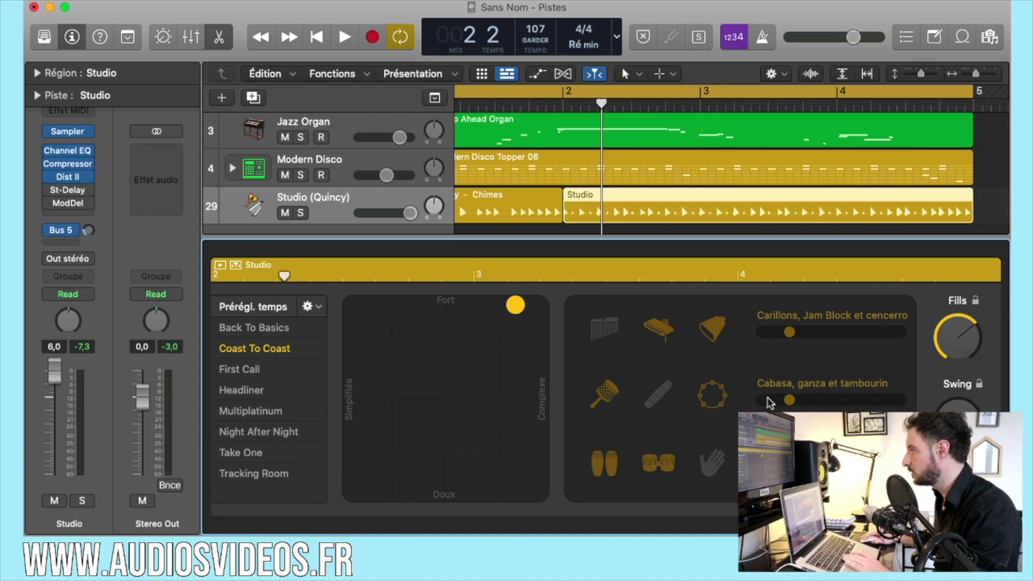
Play the project from bar 1 with the Quincy - Chimes region selected, and mute the Modern Disco stack.
scroll(577, 201, "left", 3)
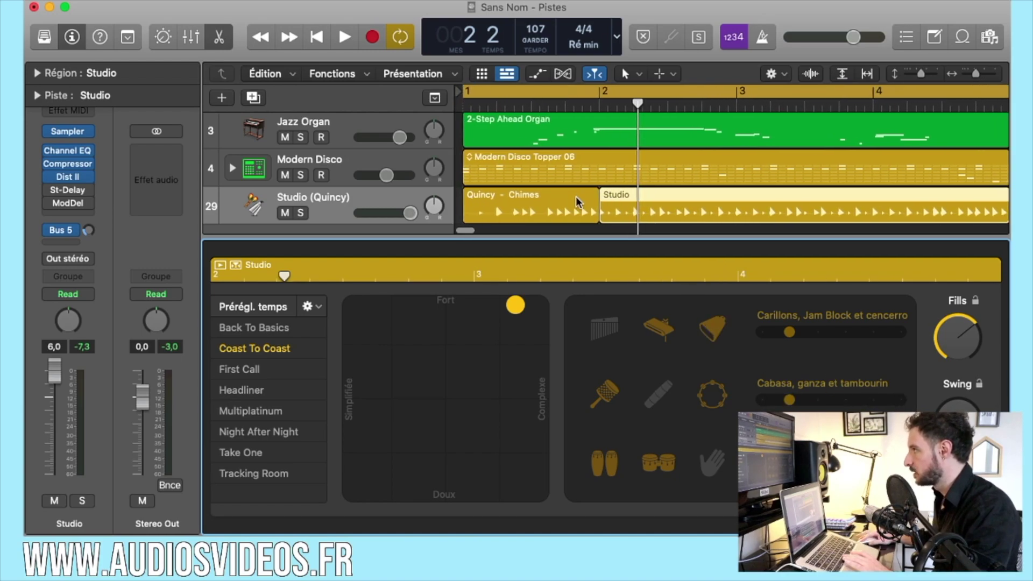
left_click(572, 212)
key("Return")
key("space")
scroll(611, 124, "up", 1)
scroll(612, 158, "down", 1)
scroll(612, 159, "up", 1)
left_click(287, 178)
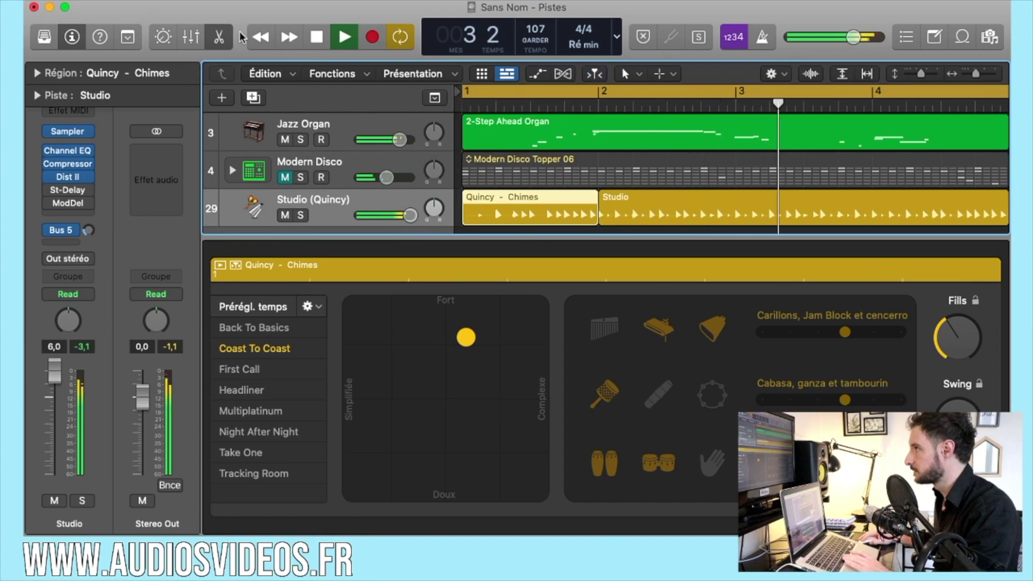
Hide the Drummer editor, stop playback, and select both regions on the Studio (Quincy) track.
key("e")
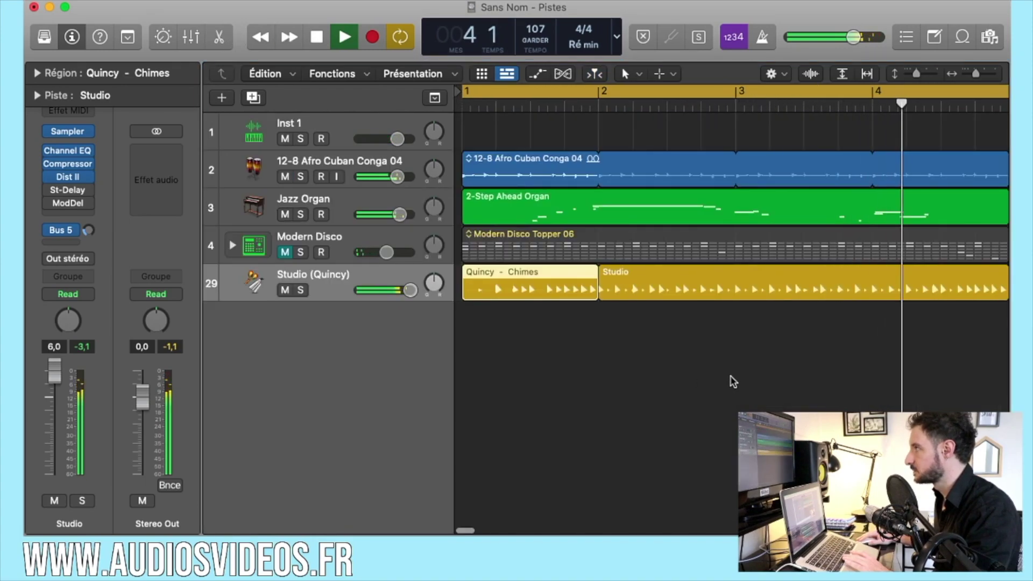
scroll(732, 378, "down", 5)
key("space")
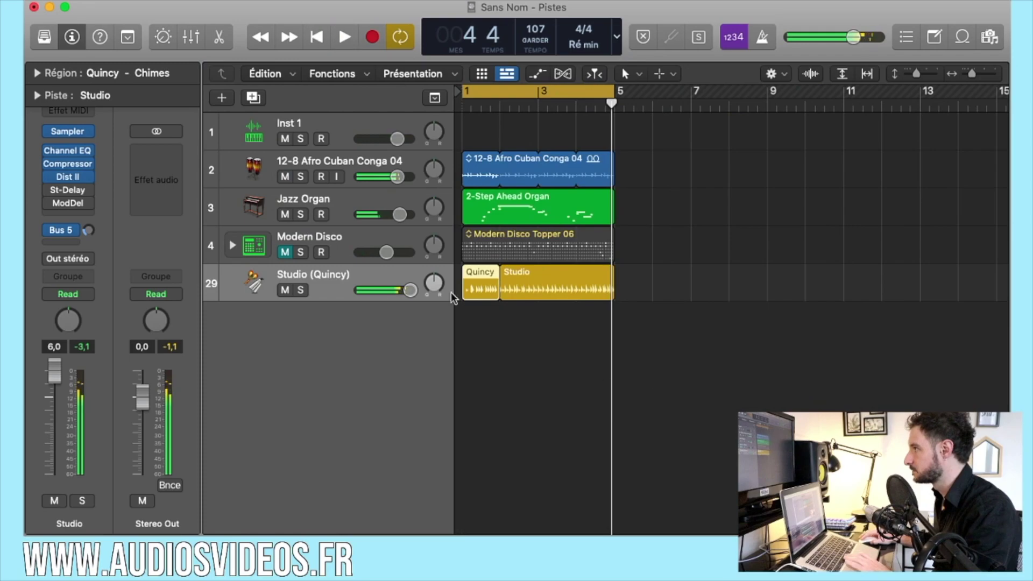
left_click(332, 276)
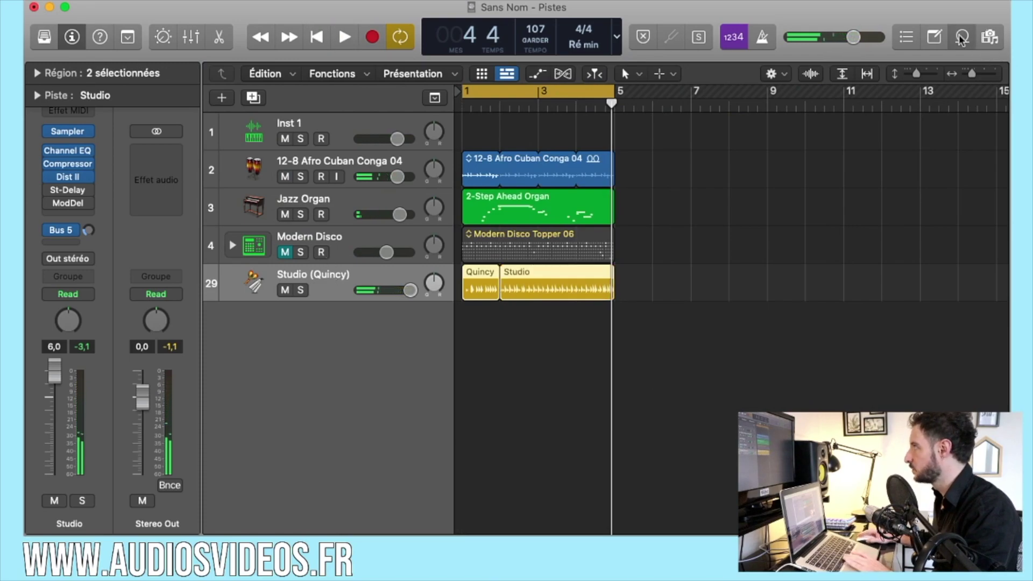
Show the loop browser again and include every loop type in its list (Toutes les boucles).
left_click(966, 36)
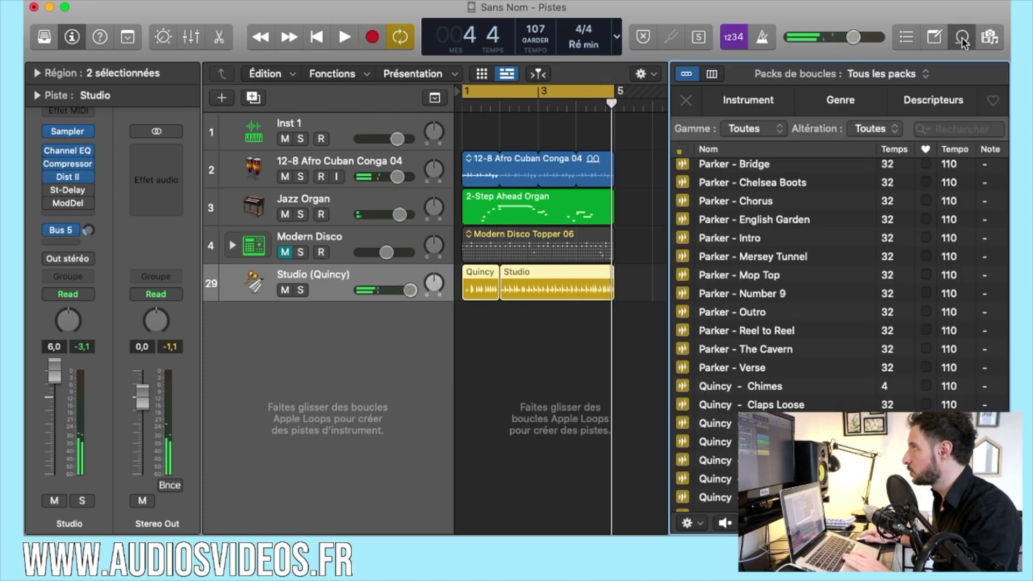
left_click(679, 151)
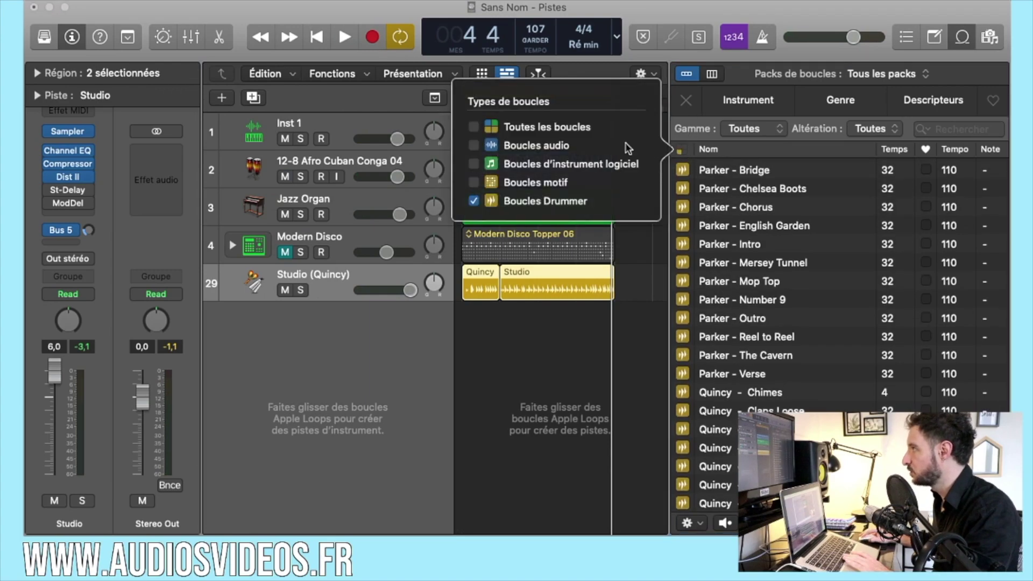
left_click(471, 125)
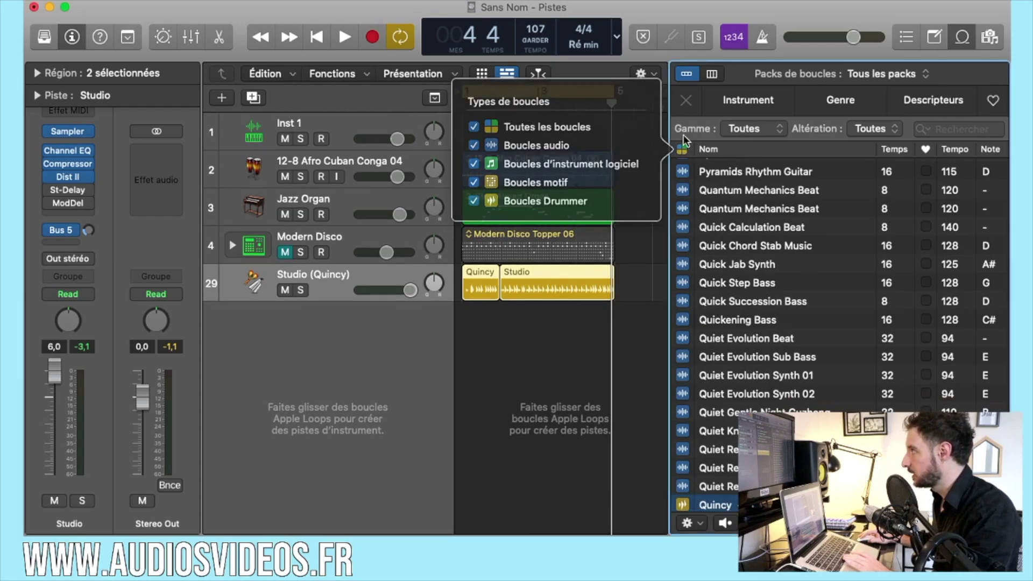
left_click(686, 103)
Filter the loops by the Piano instrument and browse the piano loops.
left_click(737, 101)
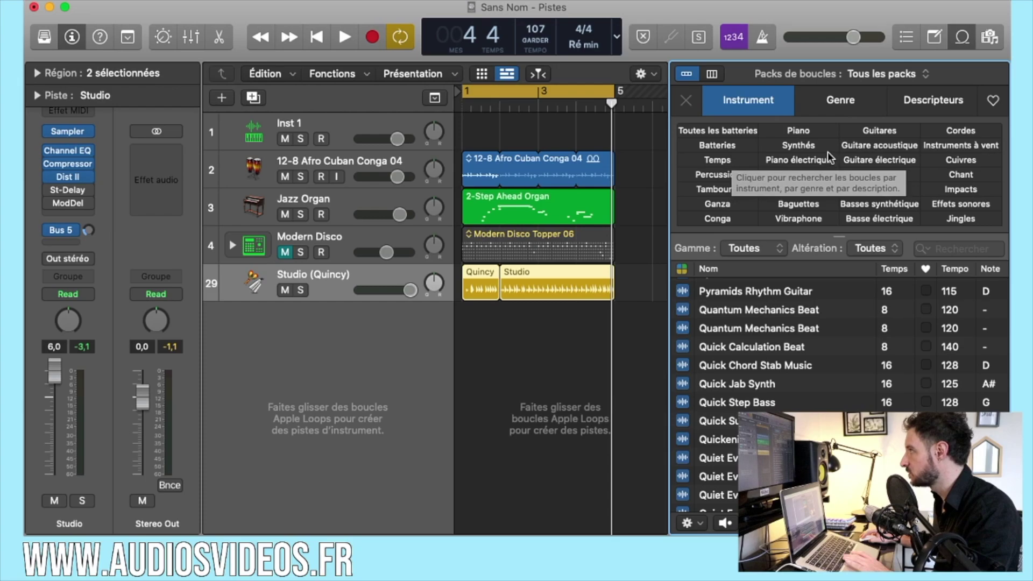
left_click(798, 132)
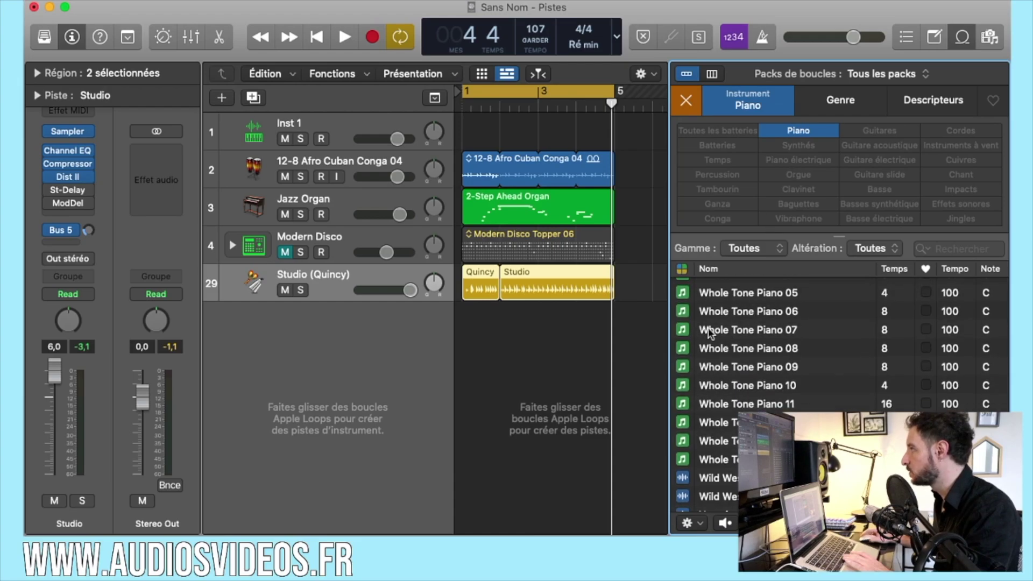
scroll(707, 327, "up", 15)
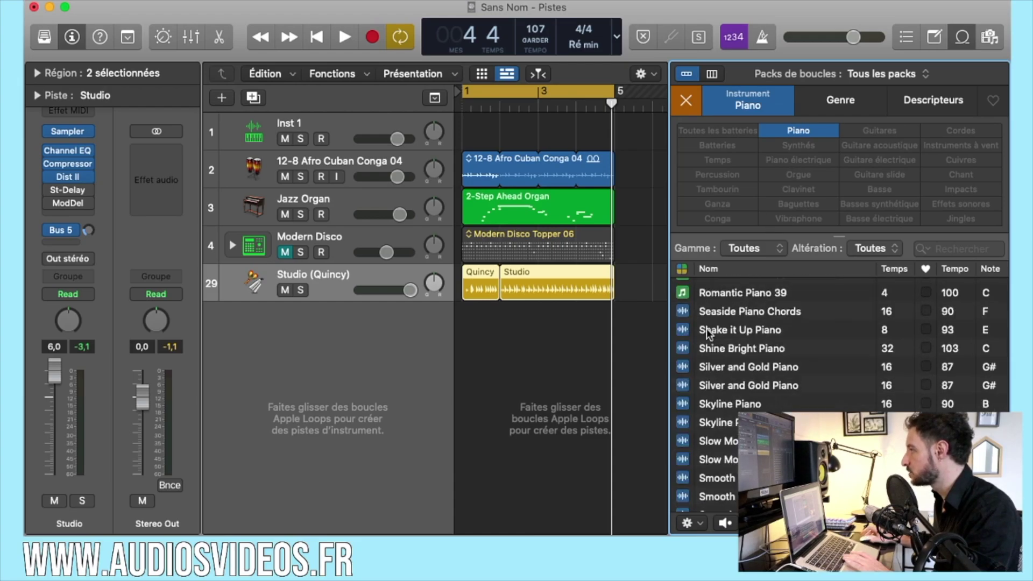
scroll(682, 321, "up", 15)
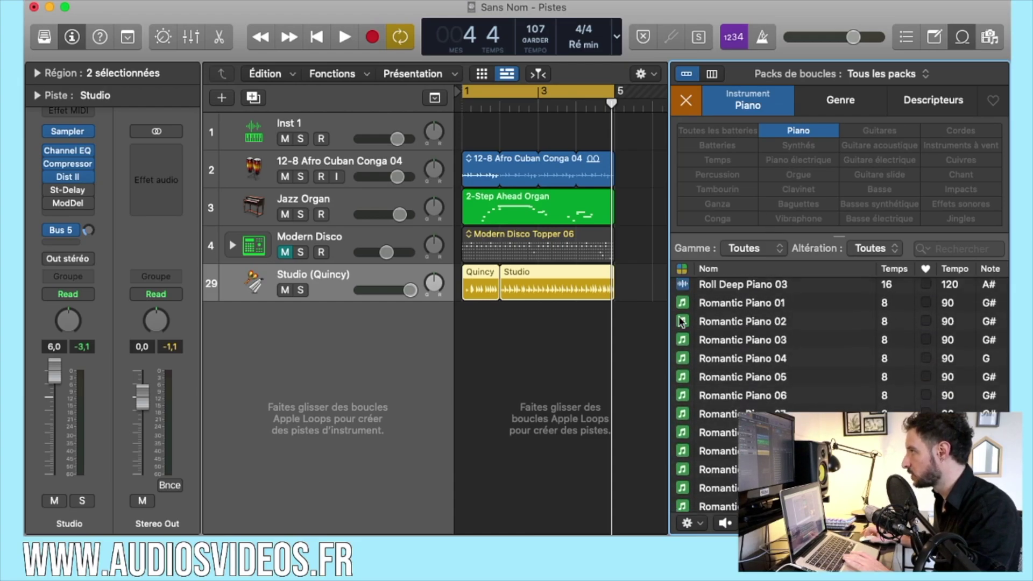
scroll(682, 321, "up", 20)
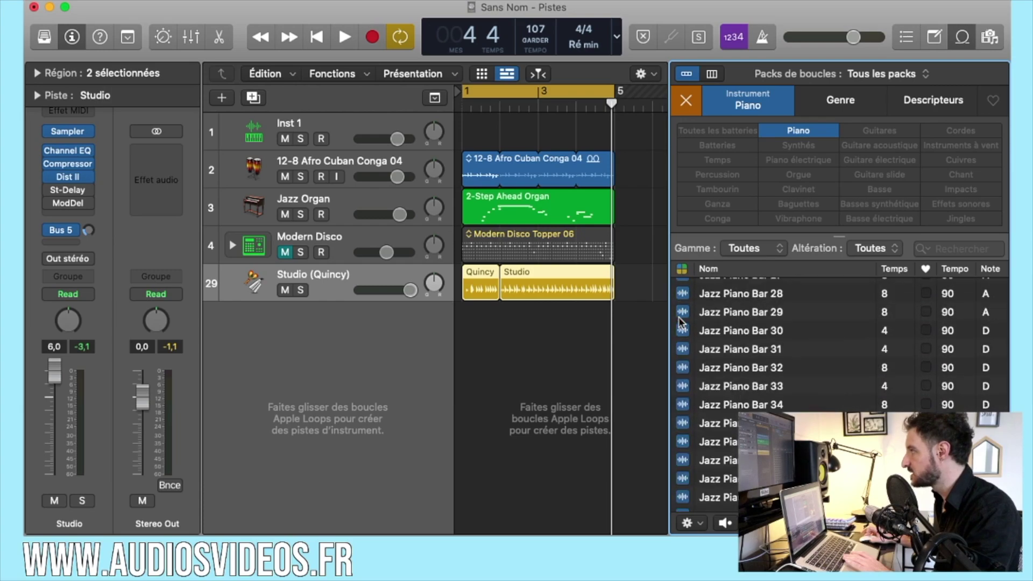
Narrow the piano loops to the Funk genre and the Électrique descriptor.
left_click(823, 104)
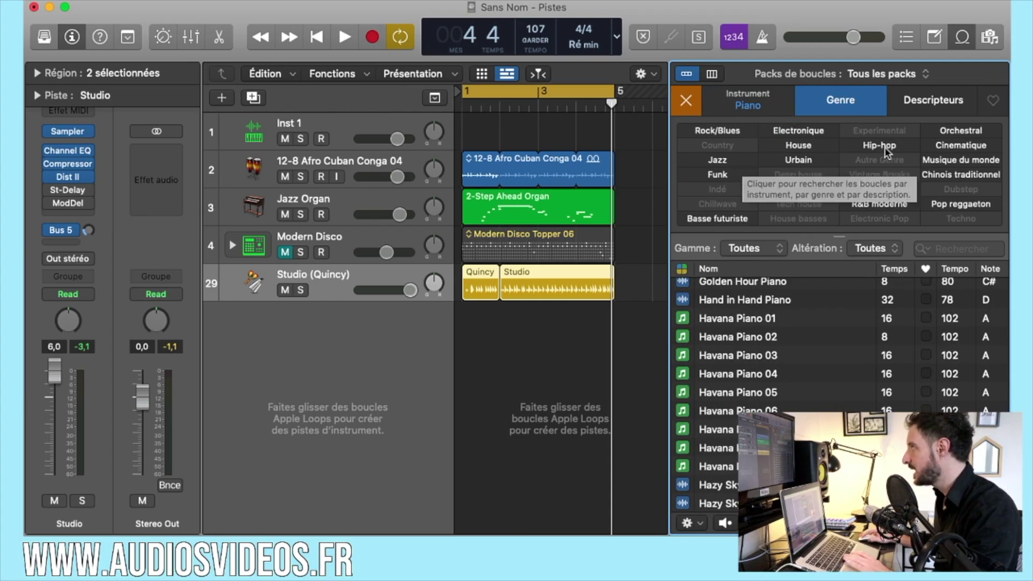
left_click(718, 176)
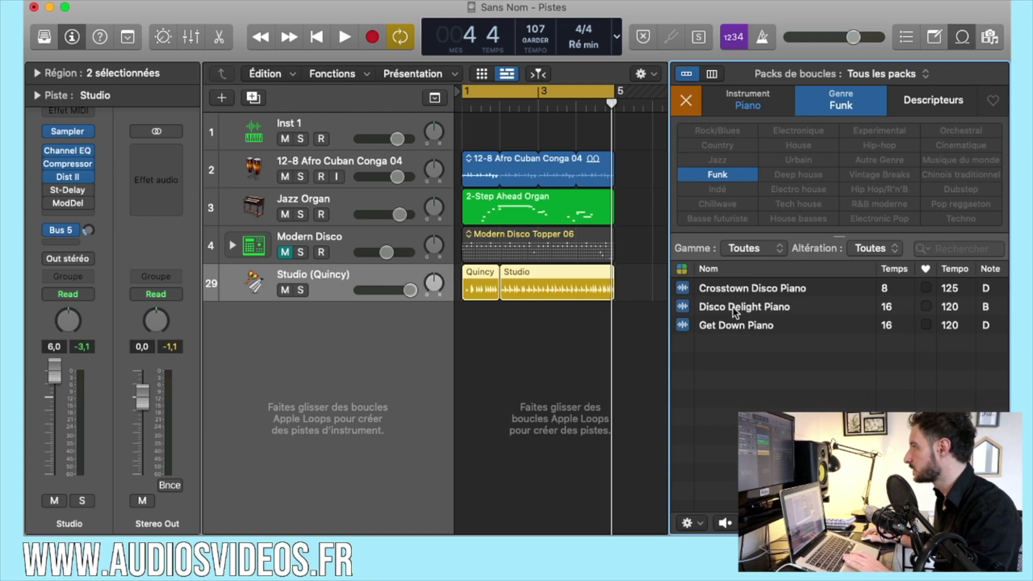
left_click(927, 98)
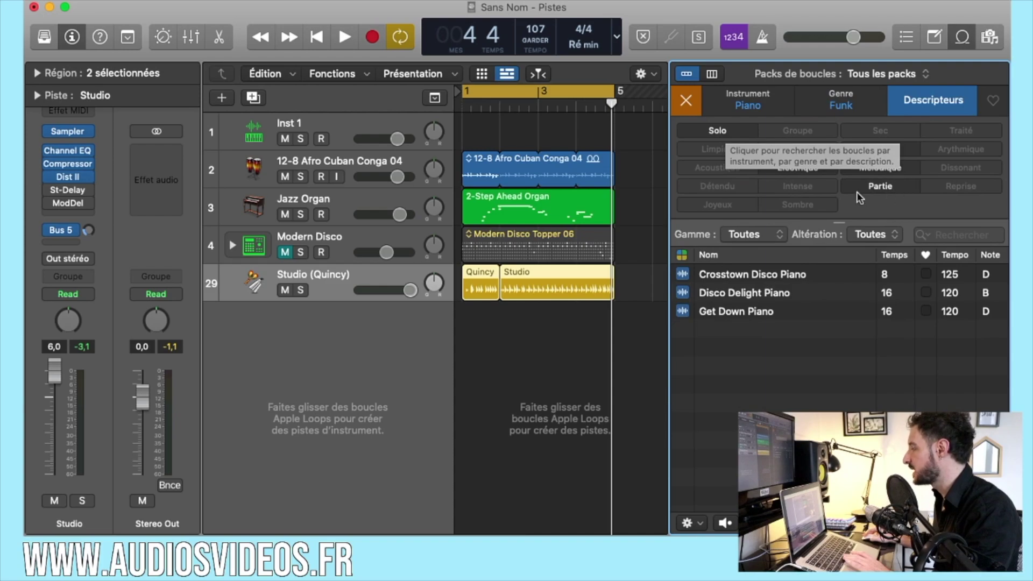
left_click(783, 166)
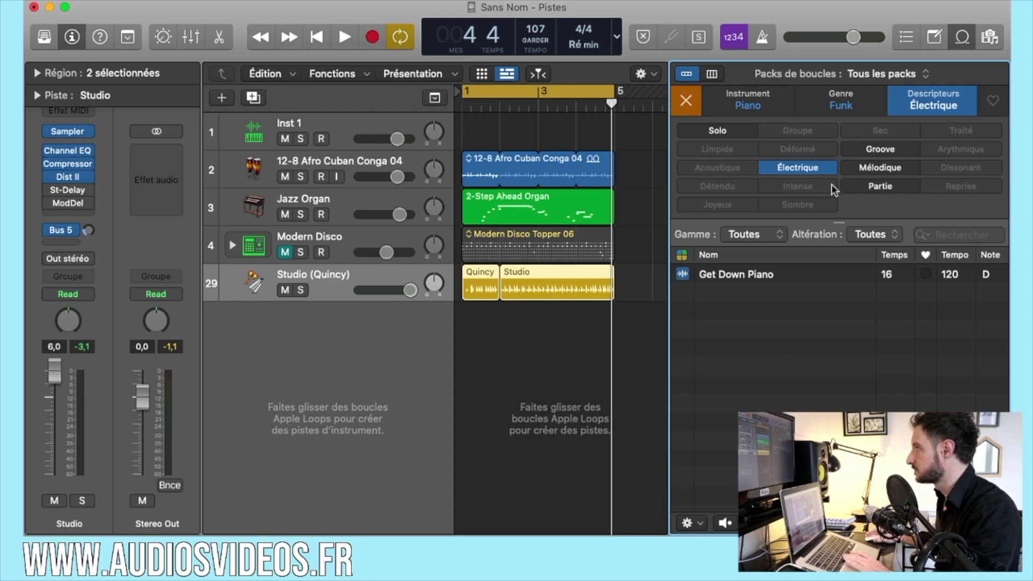
Preview the Get Down Piano loop, place it at bar 1 on a new track below Studio (Quincy), and hide the loop browser.
left_click(751, 274)
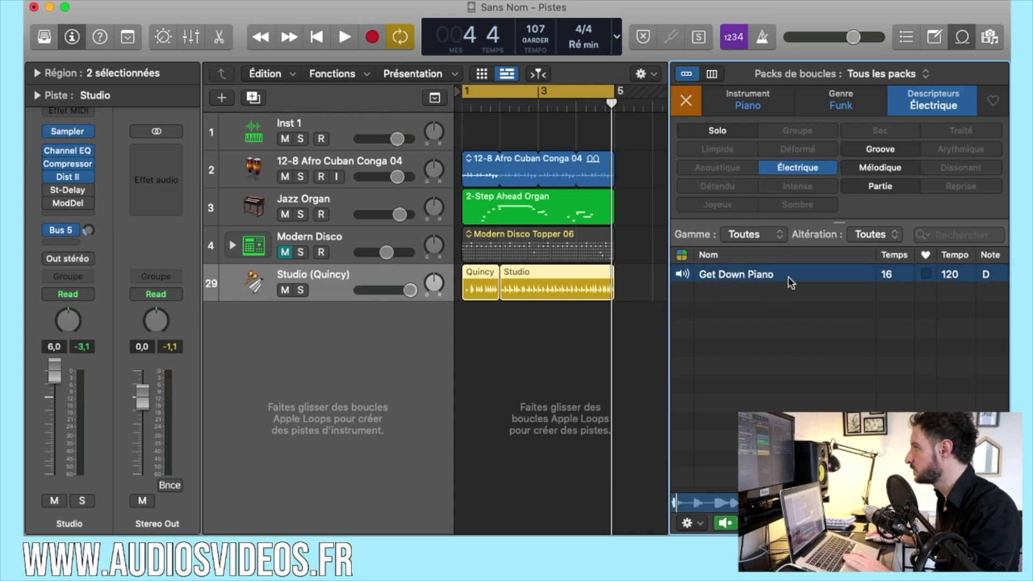
left_click_drag(742, 281, 575, 364)
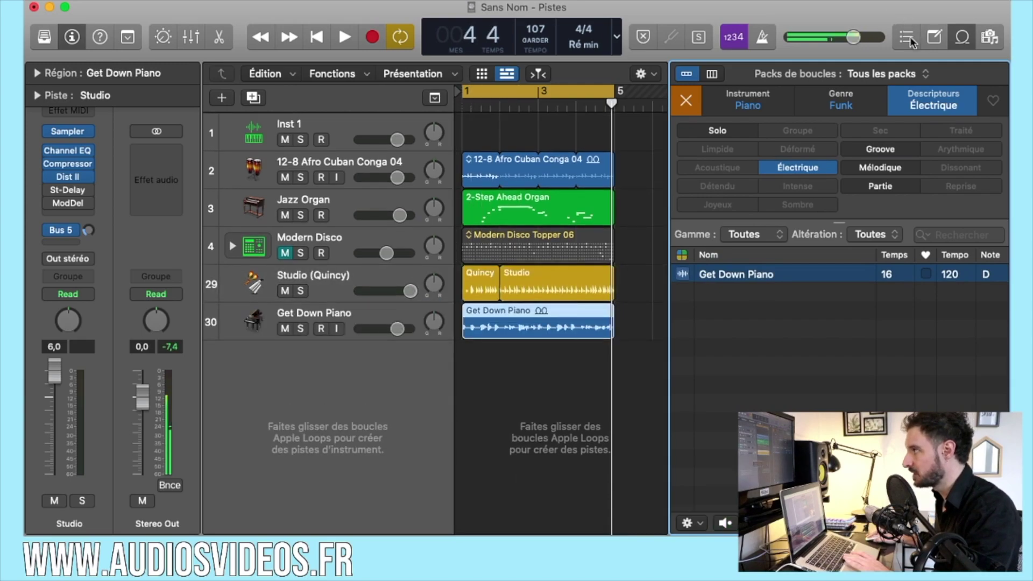
key("o")
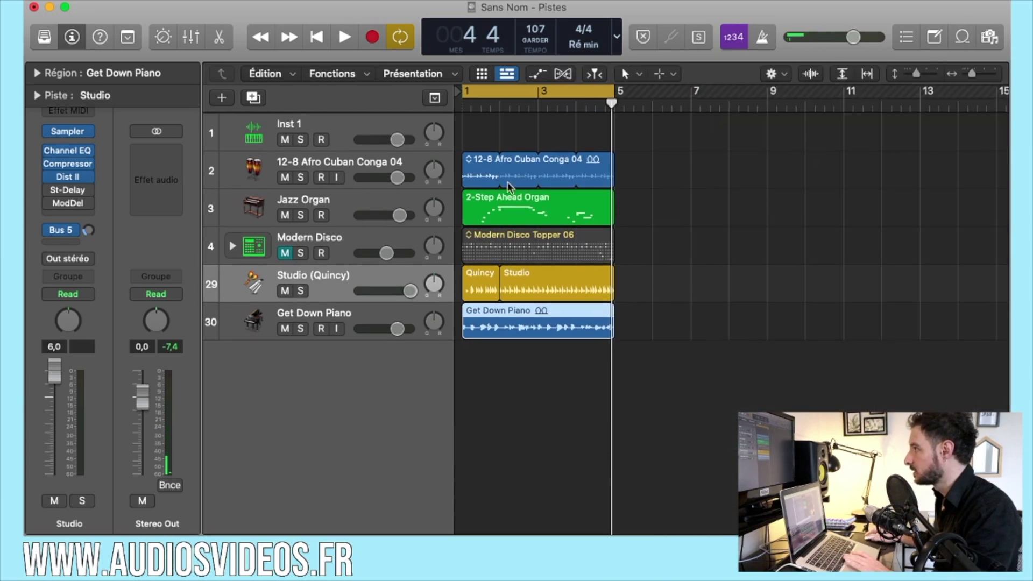
Play back the project with the Get Down Piano loop added, and stop playback.
scroll(452, 213, "down", 1)
key("space")
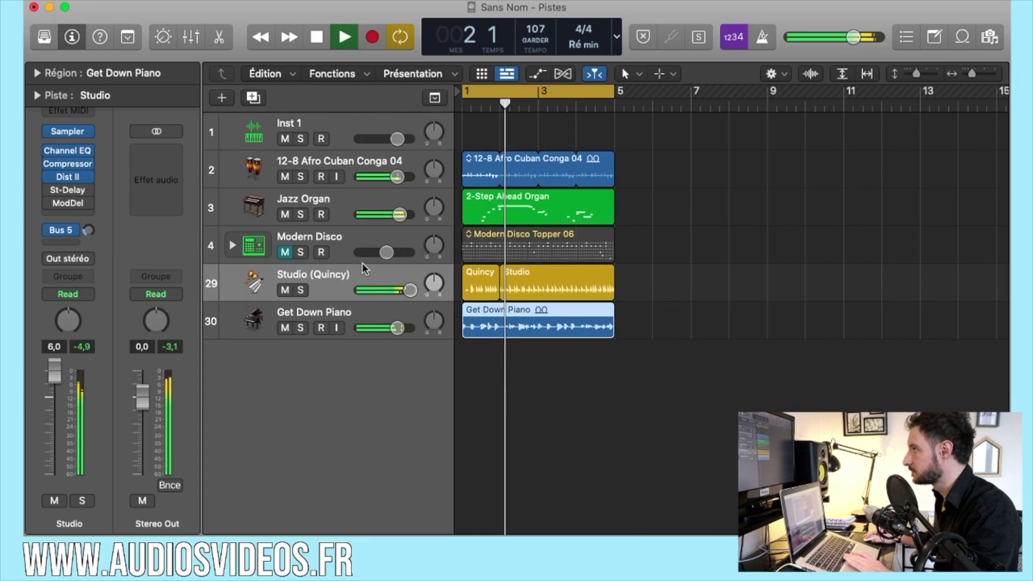
scroll(473, 280, "right", 1)
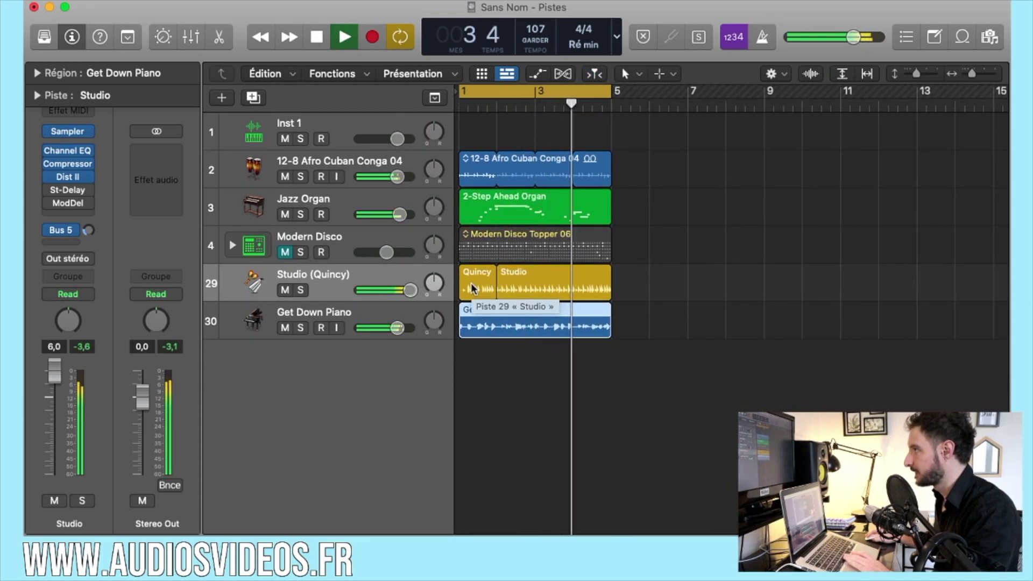
scroll(470, 288, "left", 1)
key("space")
Set the project tempo to 89 and slightly lower the Jazz Organ track's volume while playing the project back.
left_click(387, 308)
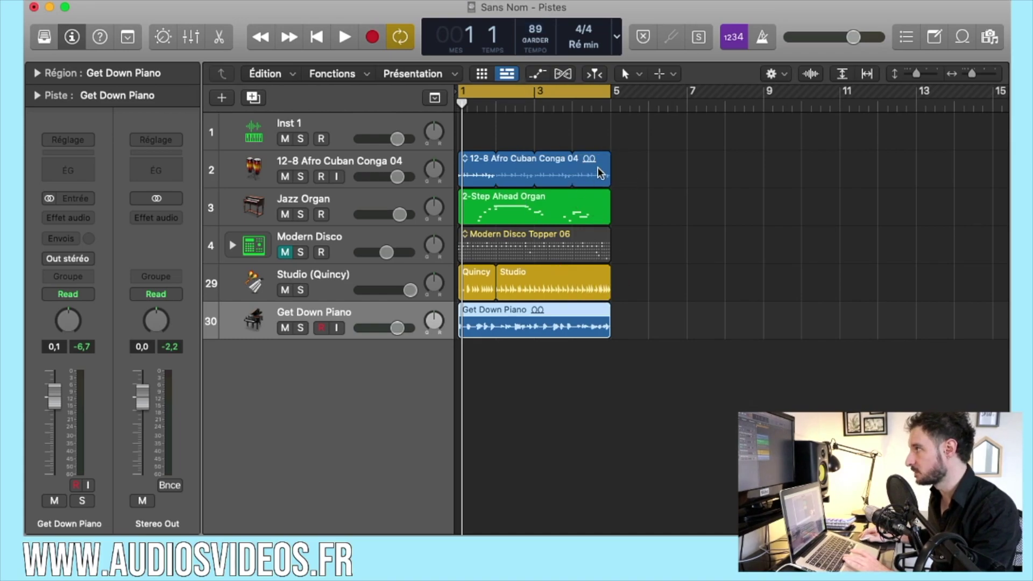
key("space")
left_click(656, 169)
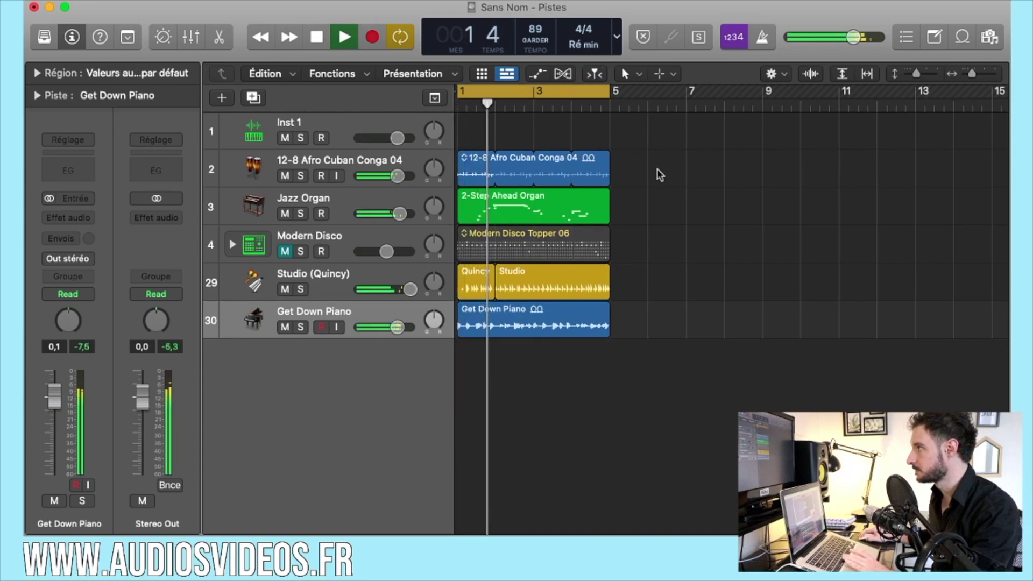
left_click_drag(399, 214, 385, 214)
key("space")
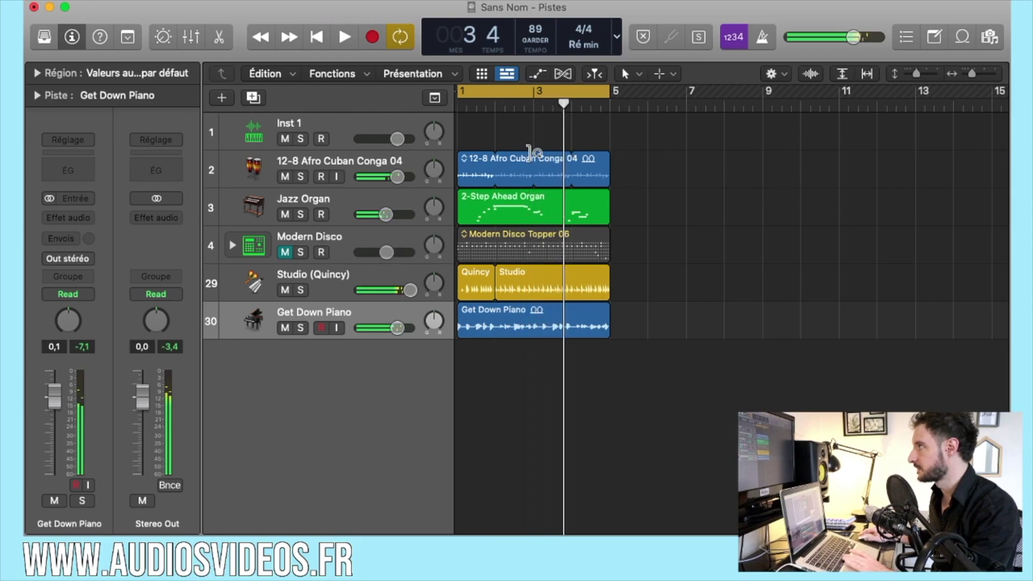
Change the project's key signature to Si mineur.
left_click(574, 49)
scroll(582, 54, "up", 5)
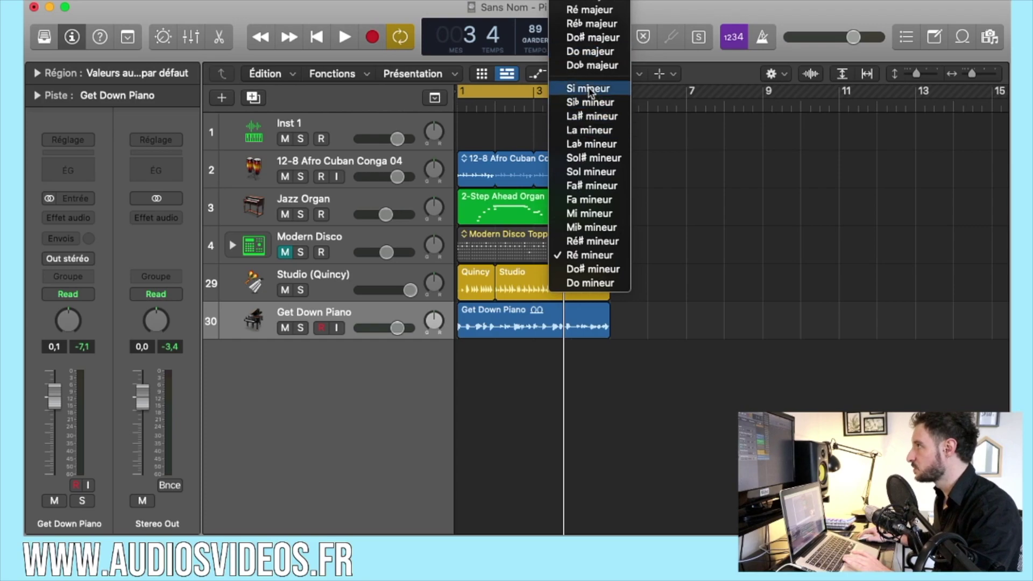
left_click(590, 91)
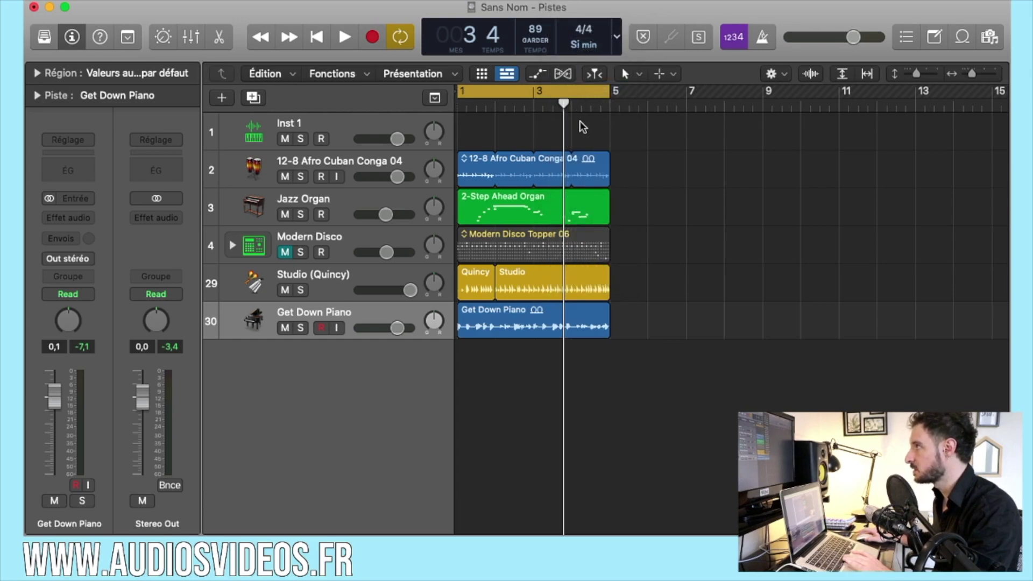
Play back the project from the beginning in the Si mineur key, and stop playback.
key("Return")
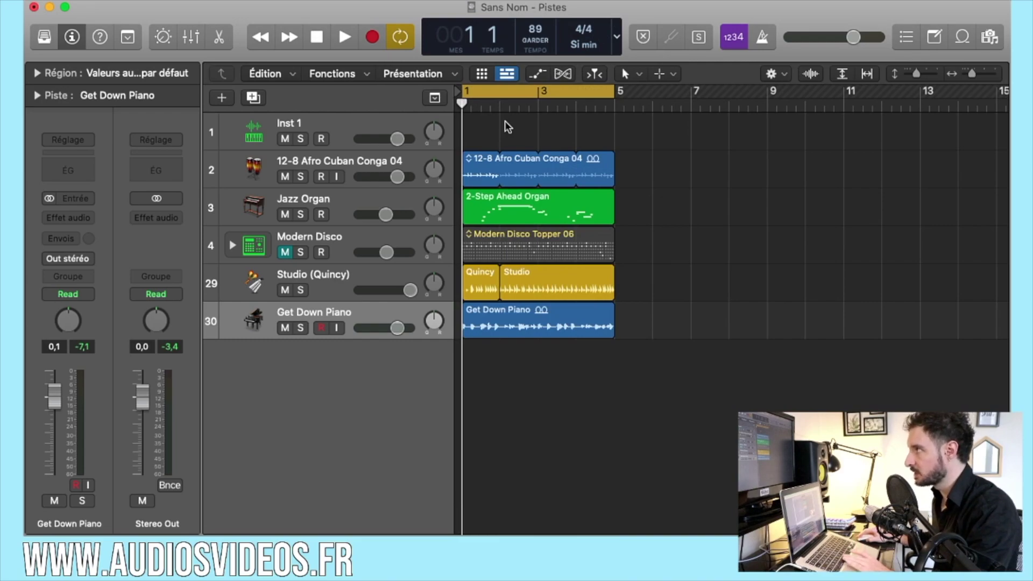
key("space")
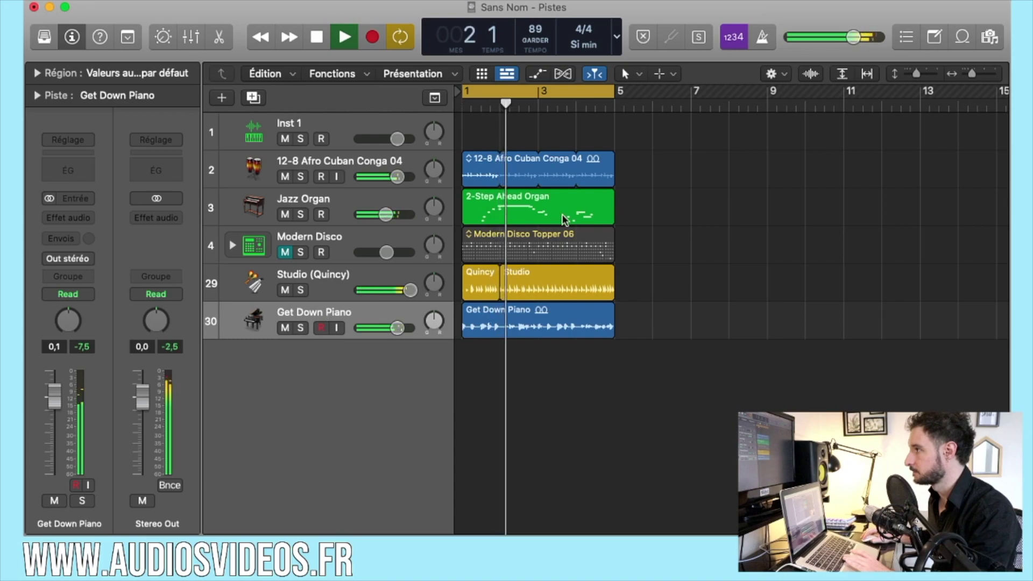
key("space")
Change the project's key signature to Fa majeur, and play the project back from the beginning.
left_click(582, 45)
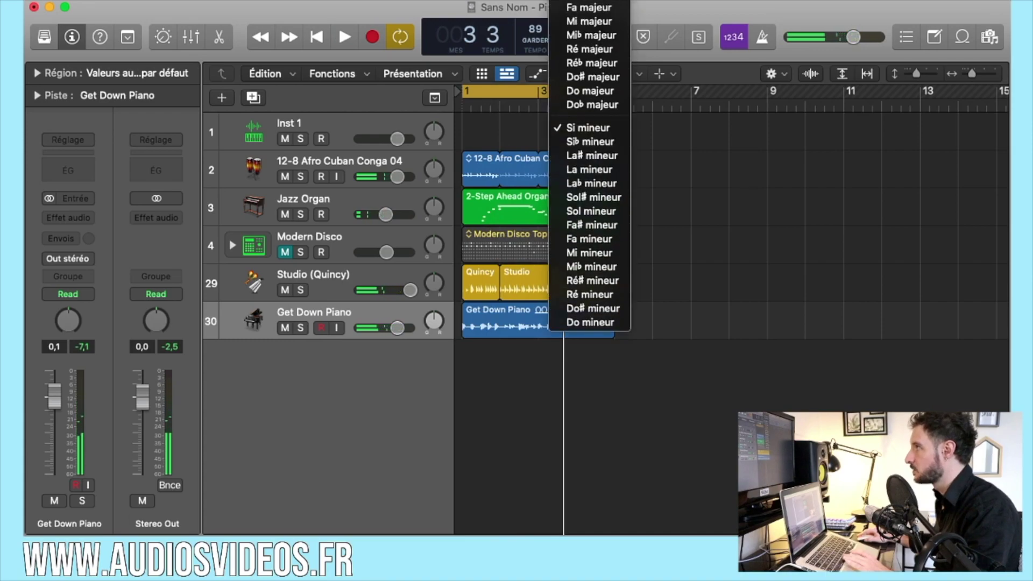
left_click(592, 7)
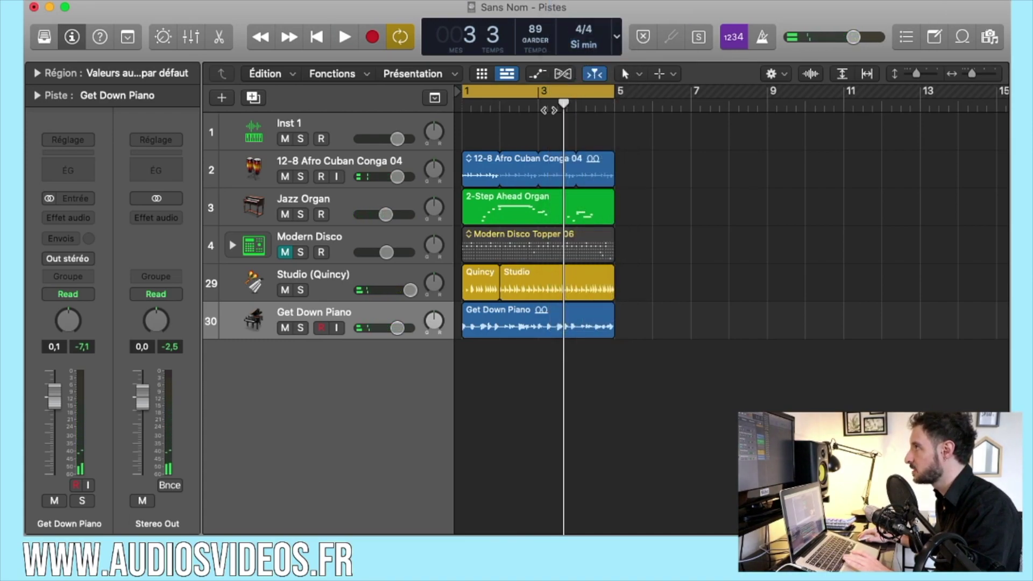
key("Return")
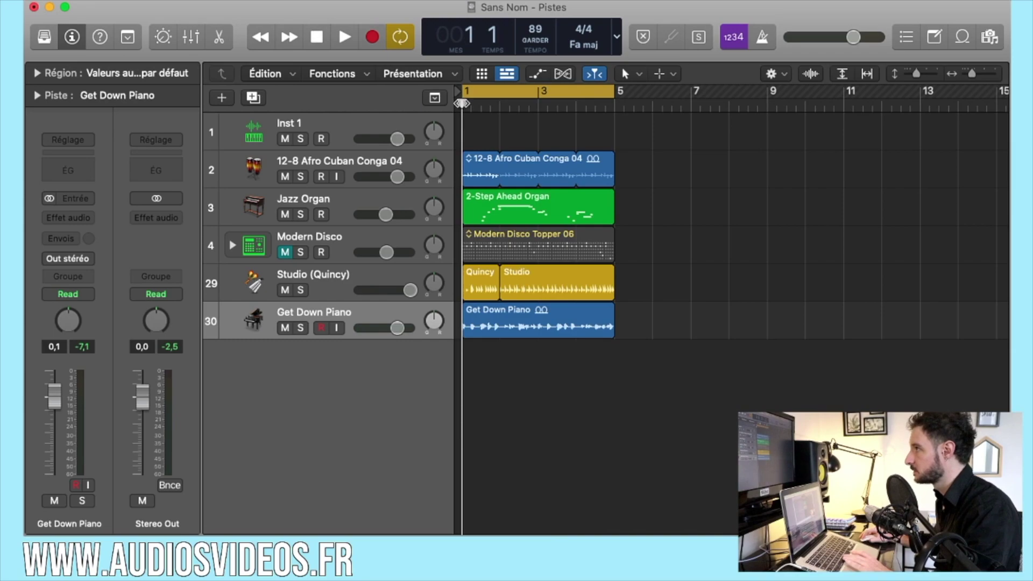
key("space")
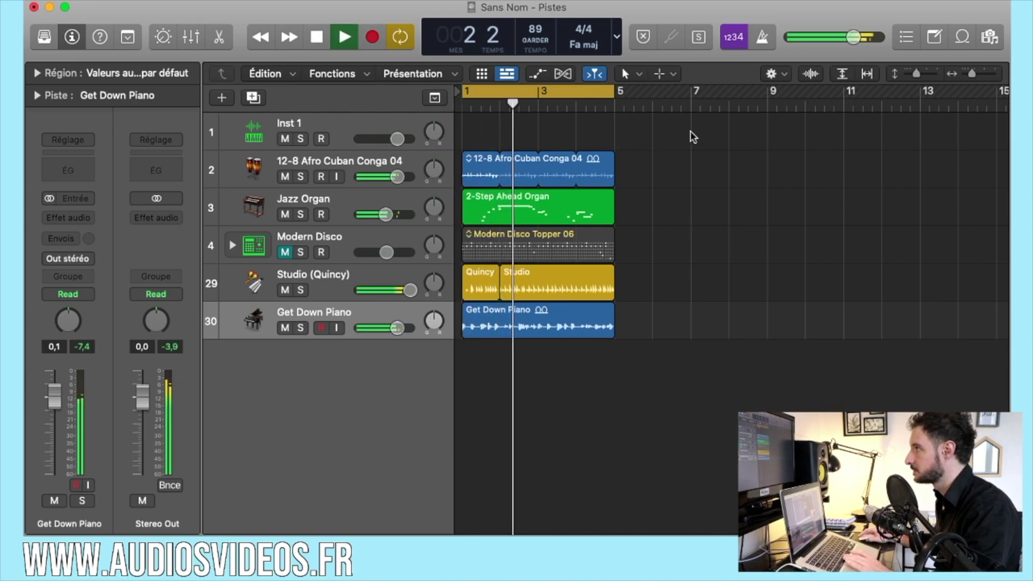
key("super+Right")
key("super+Right")
key("super+Right")
scroll(694, 137, "left", 3)
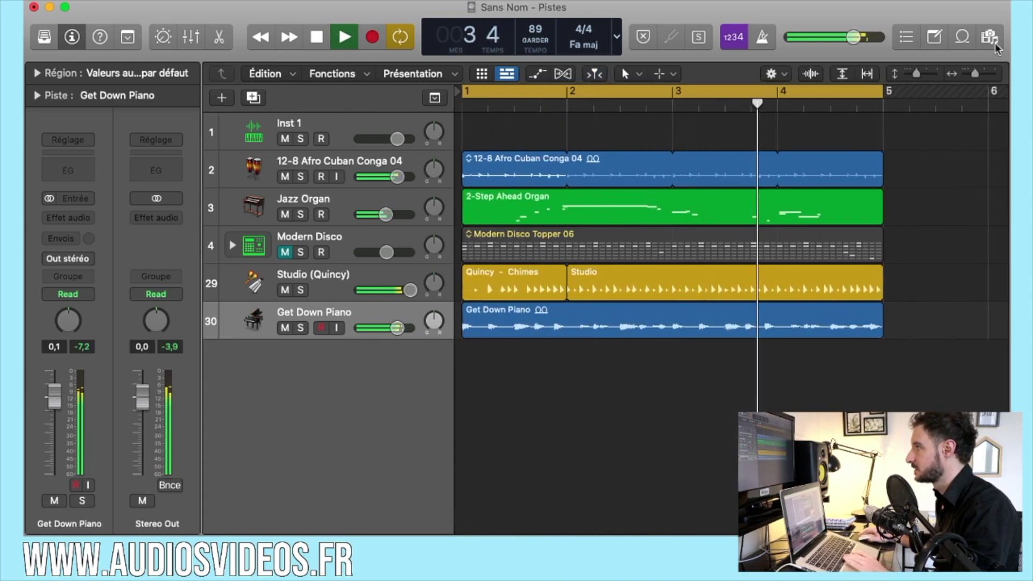
key("space")
Show the loop browser, and delete all regions and every track except Inst 1.
left_click(963, 37)
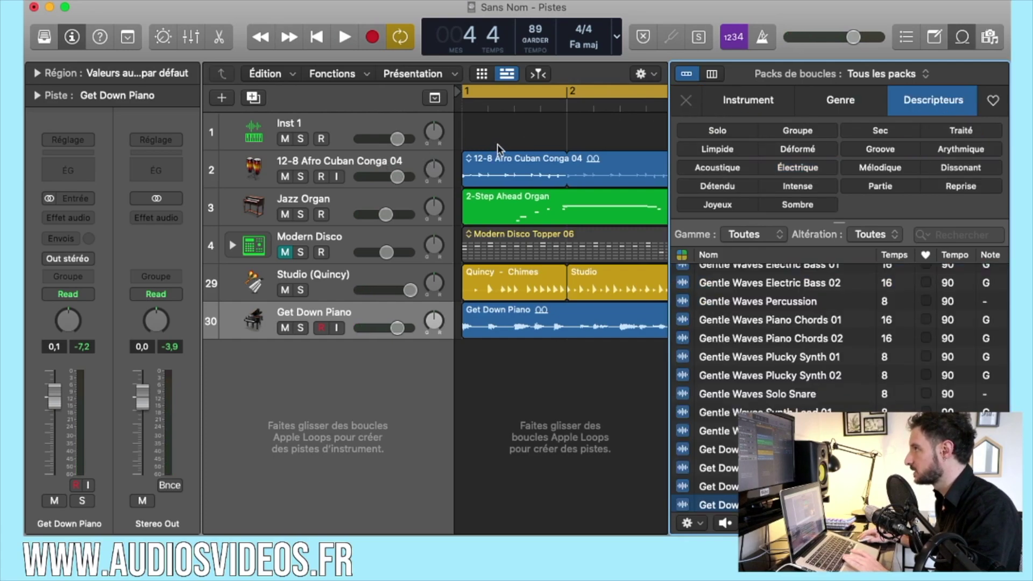
left_click_drag(491, 131, 622, 347)
key("Delete")
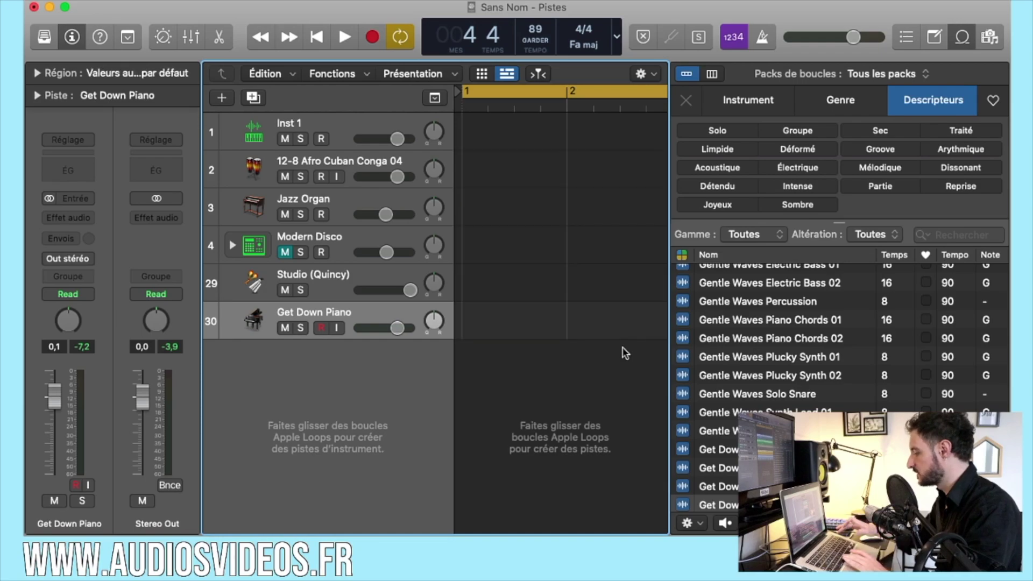
key("super+Delete")
key("super+Delete")
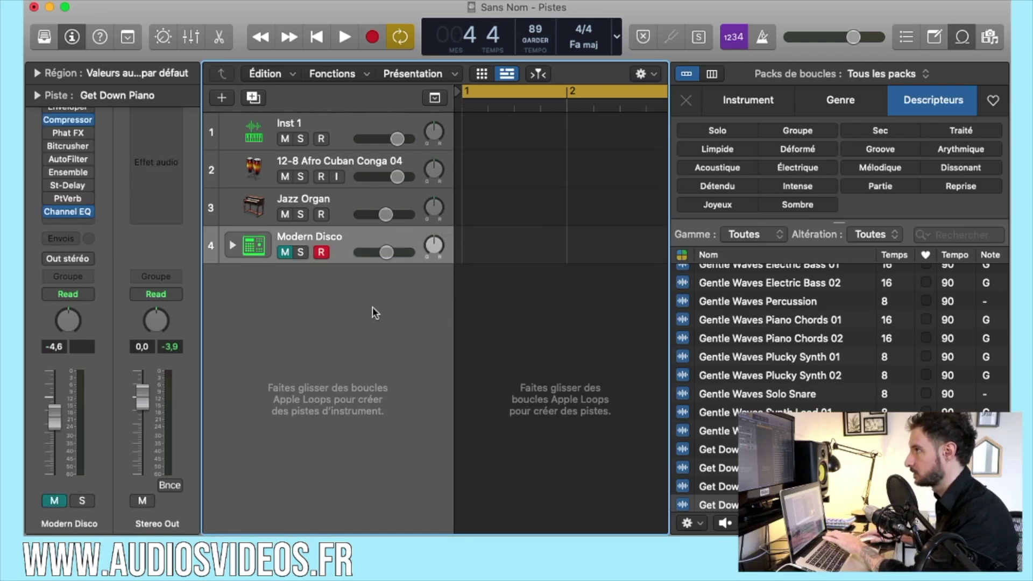
key("super+Delete")
key("super+Delete")
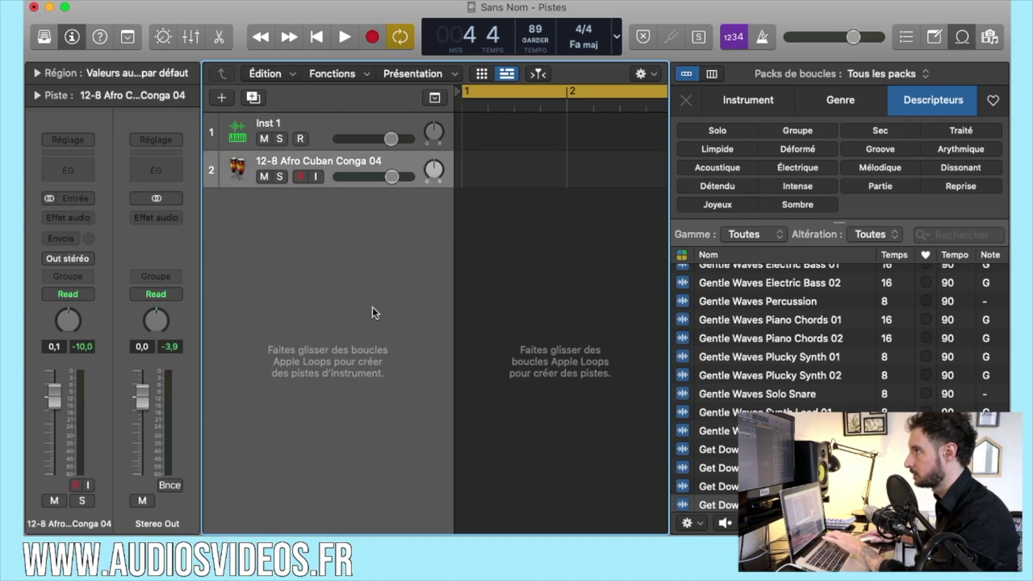
key("super+Delete")
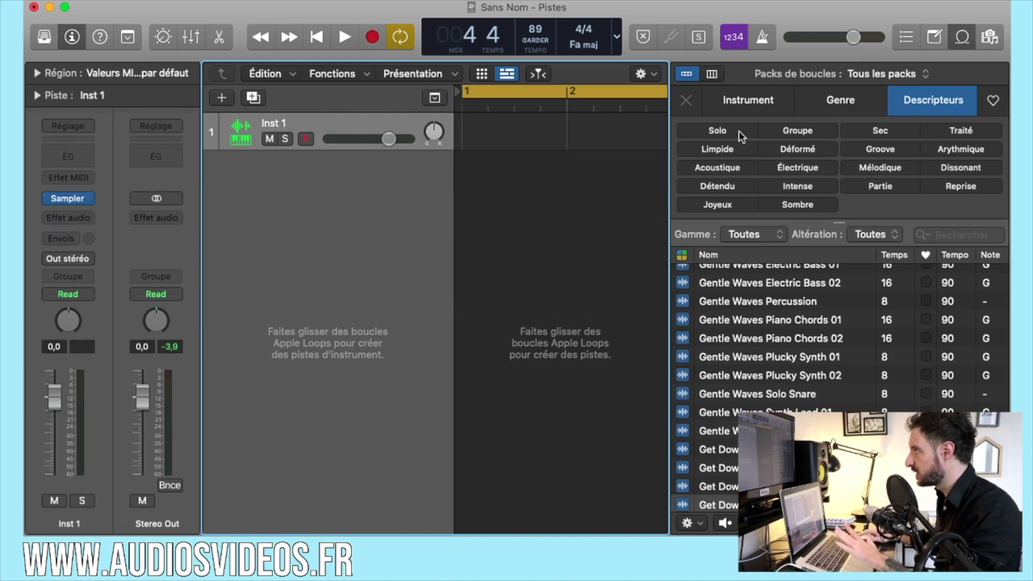
Filter the Apple Loops by the Funk genre and browse the Glitter Nights loops.
left_click(747, 102)
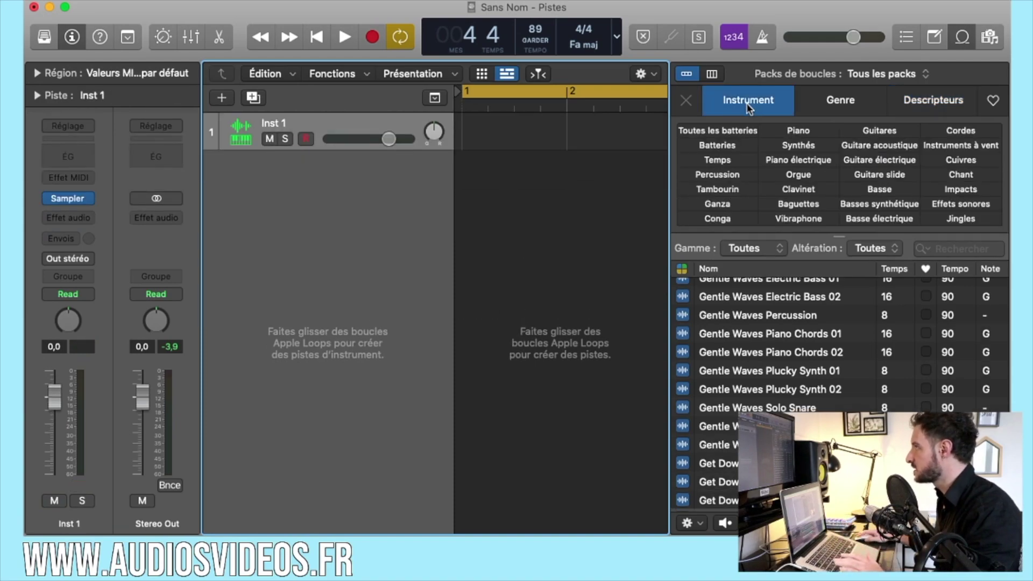
left_click(817, 100)
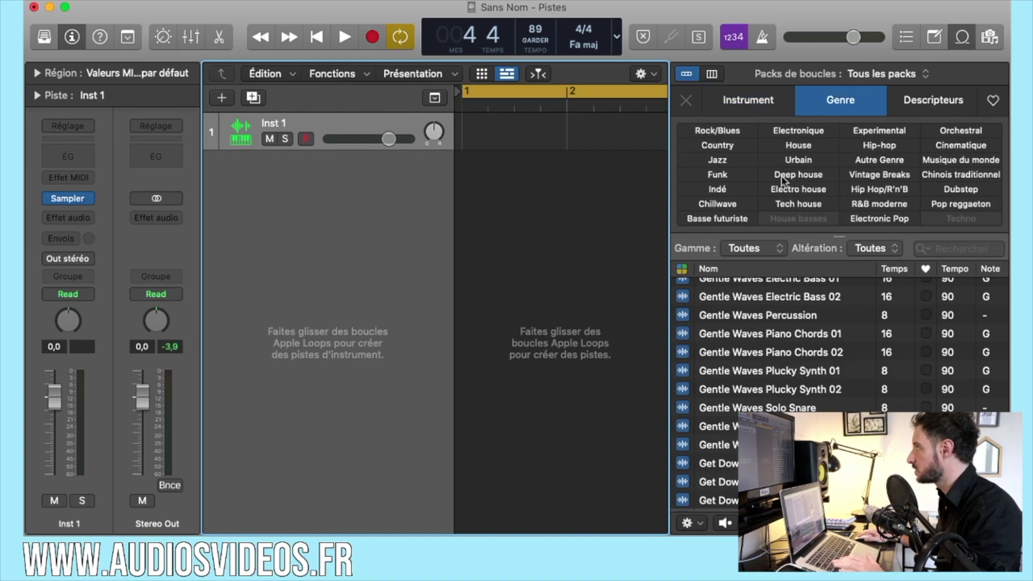
left_click(733, 172)
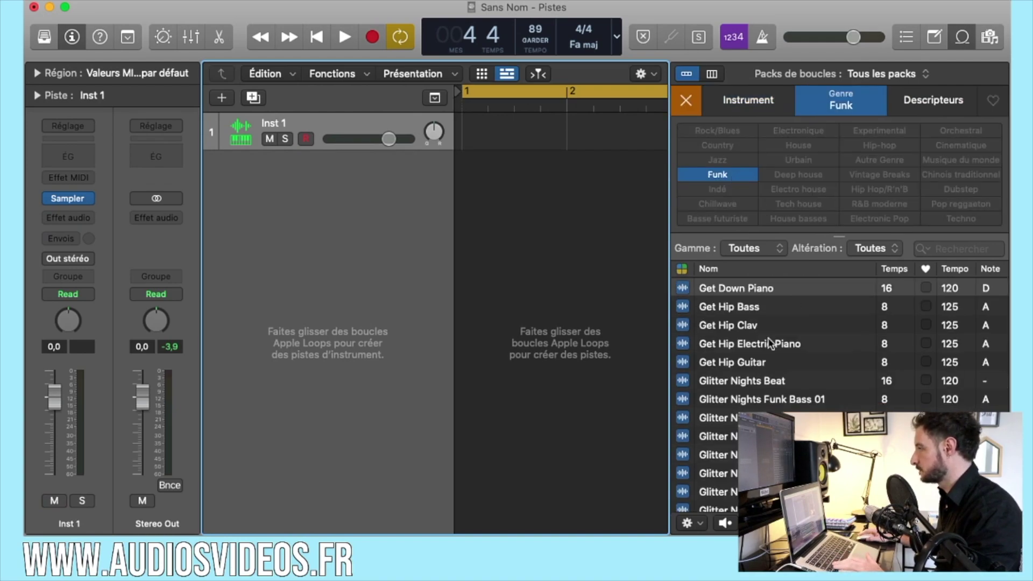
scroll(774, 371, "down", 2)
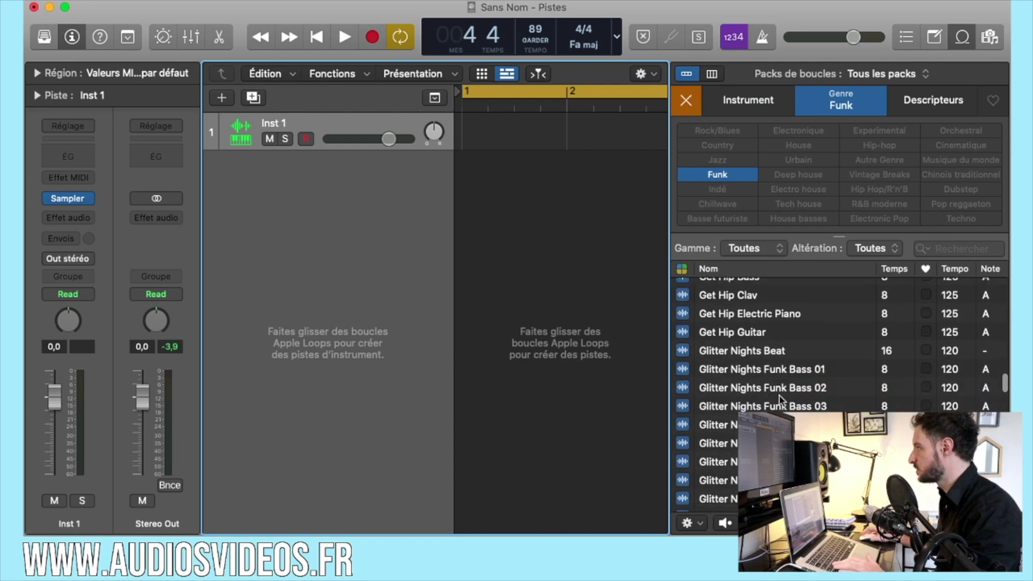
scroll(778, 395, "down", 1)
Preview Glitter Nights Funk Bass 02 and place it at bar 1 on a new track, importing its tempo information into the project.
left_click(777, 373)
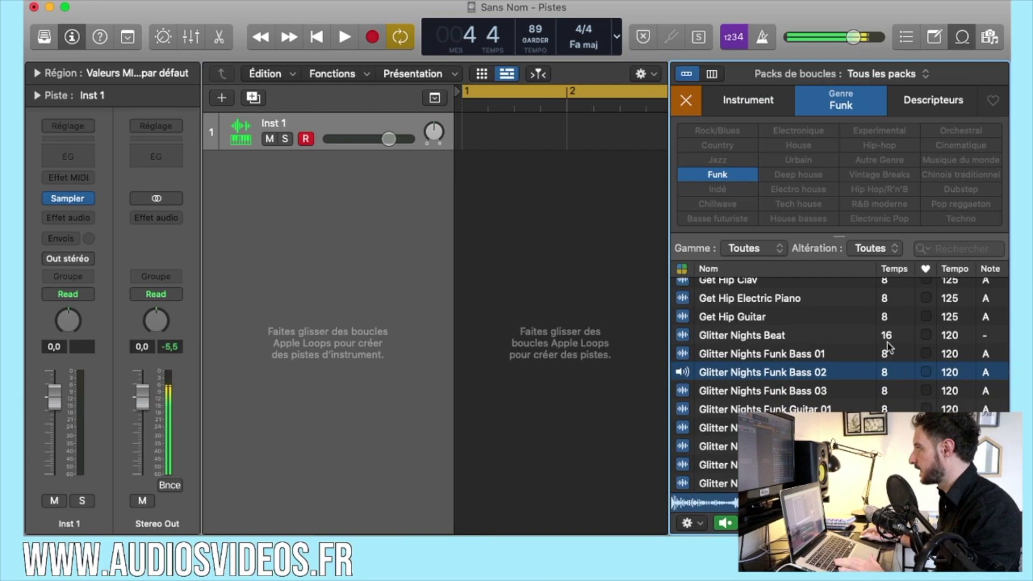
left_click(725, 524)
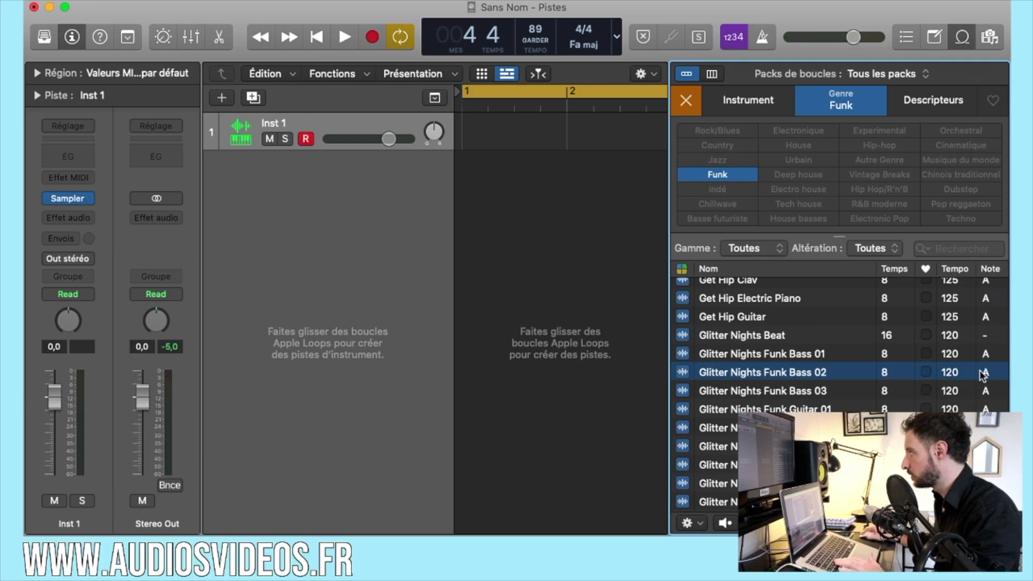
left_click_drag(869, 380, 475, 243)
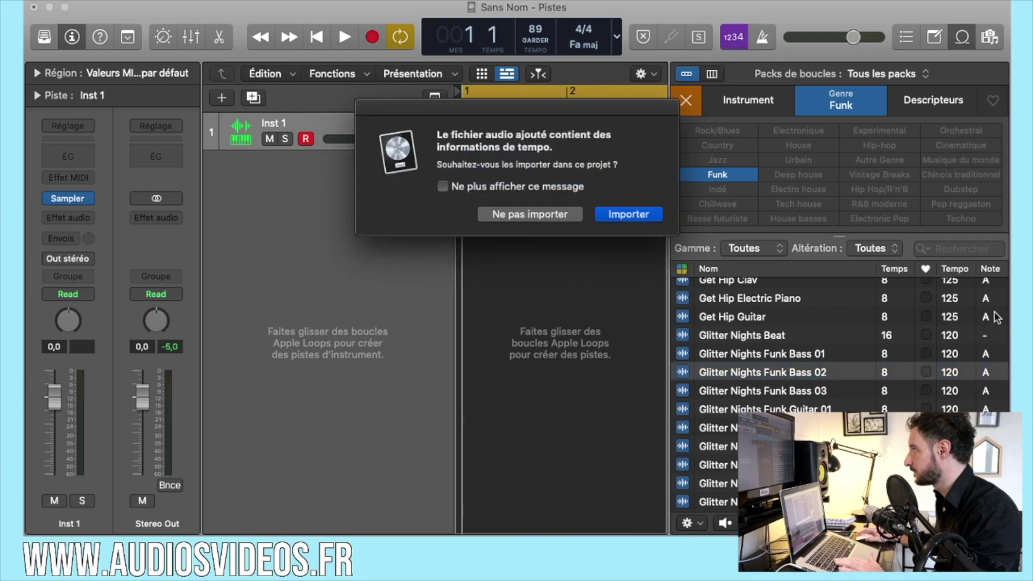
left_click(635, 217)
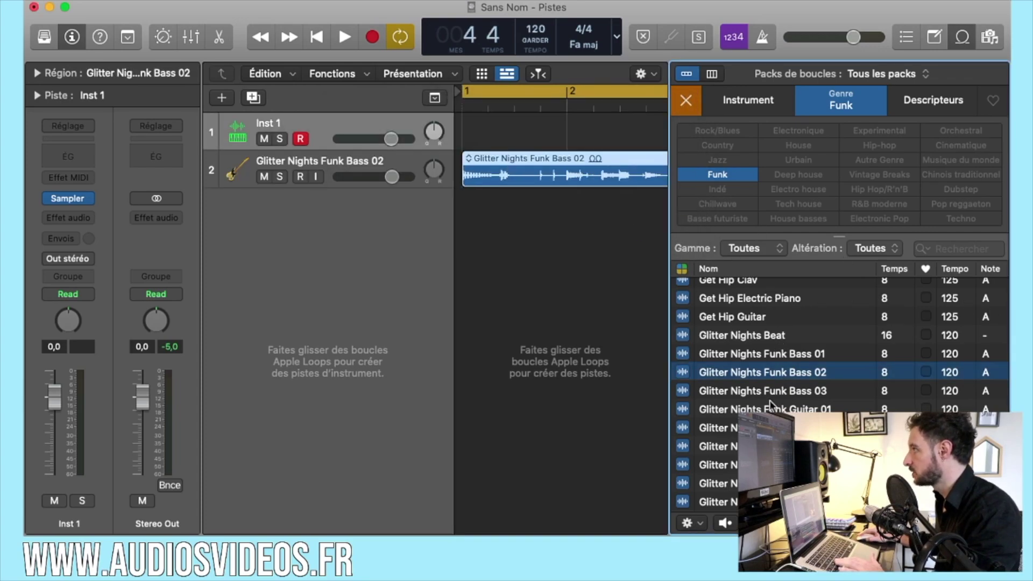
Preview the Glitter Nights Beat loop and place it at bar 1 on a new track below the funk bass.
scroll(775, 399, "down", 2)
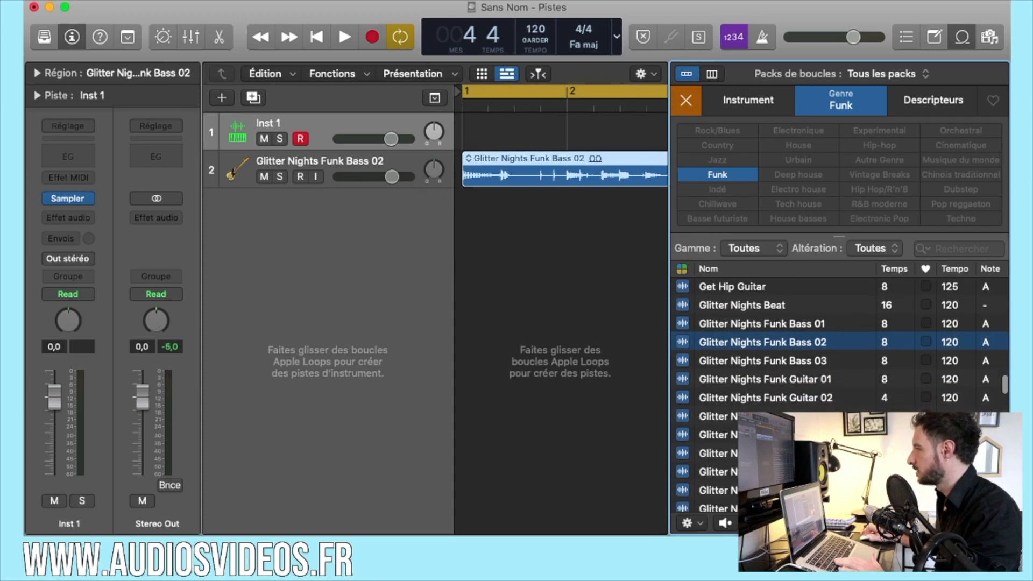
left_click(761, 303)
left_click_drag(760, 303, 471, 218)
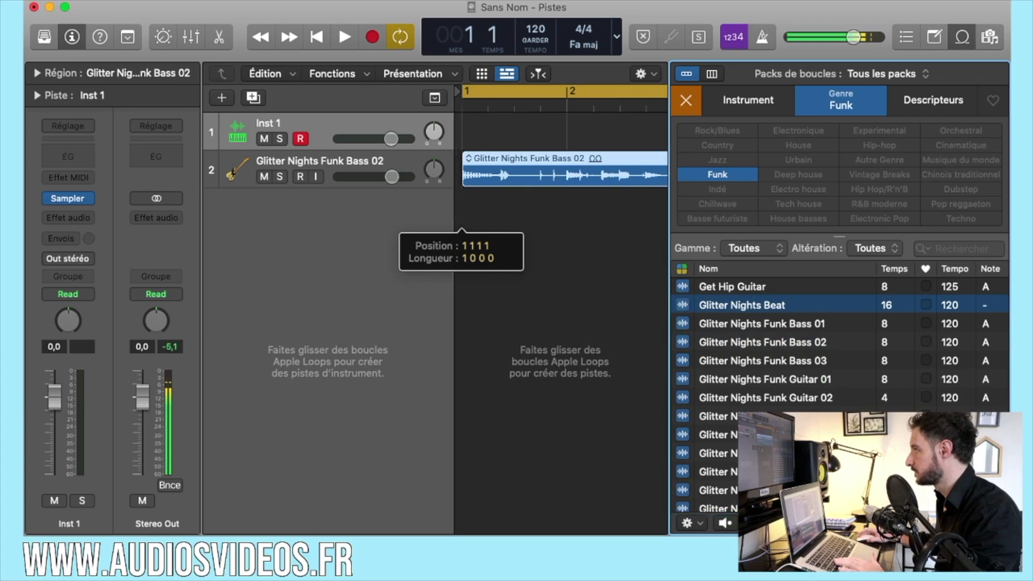
Narrow the Funk loops to the Clavinet instrument and preview the Paradise Disco Clav loop.
left_click(760, 104)
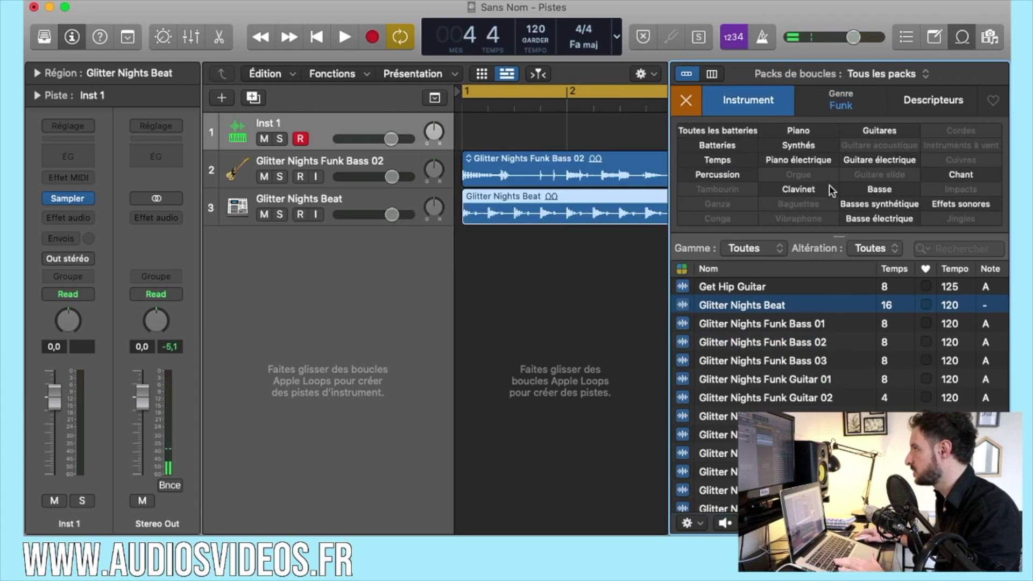
left_click(789, 190)
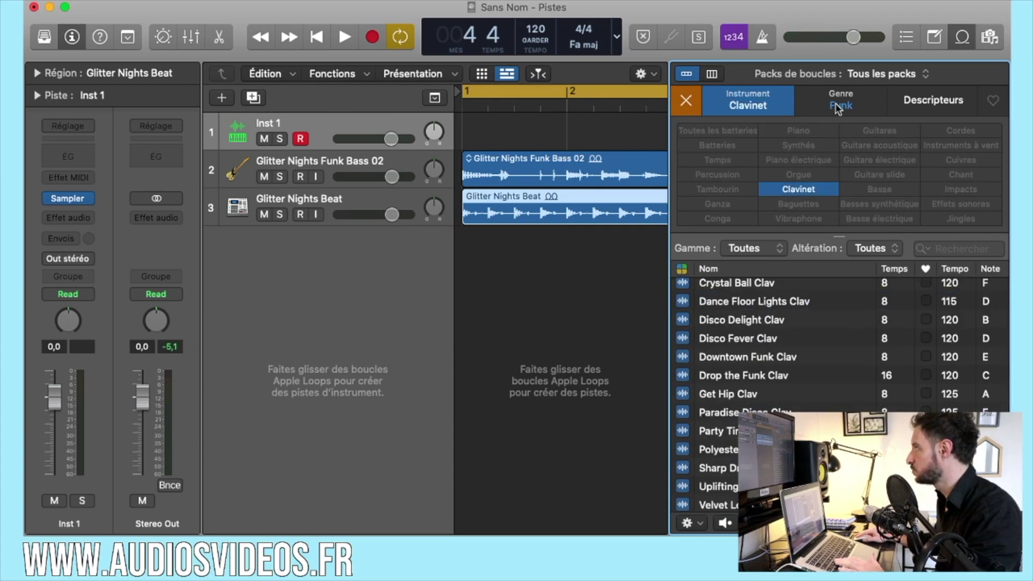
scroll(757, 404, "up", 1)
left_click(757, 410)
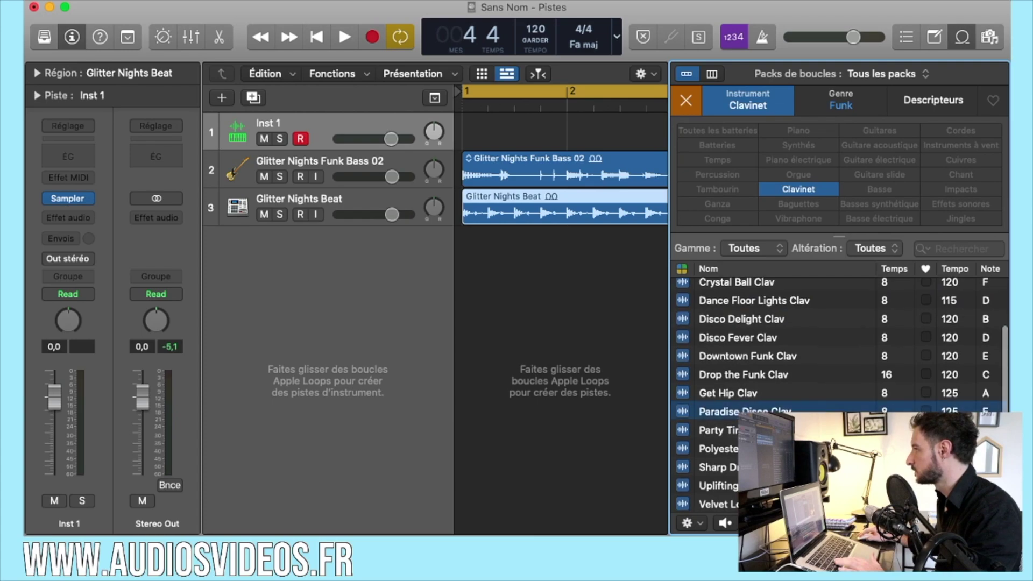
scroll(735, 405, "down", 1)
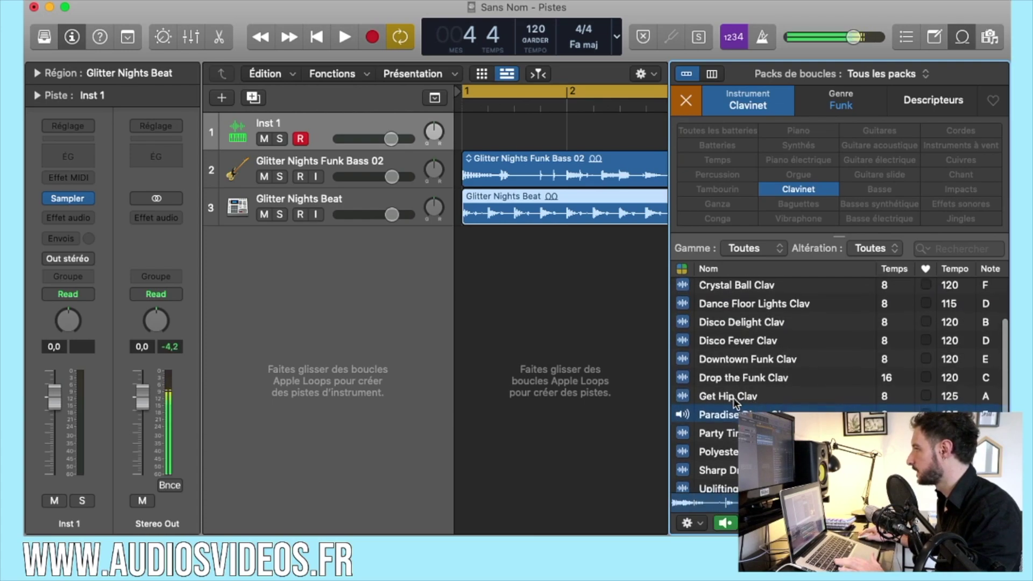
key("space")
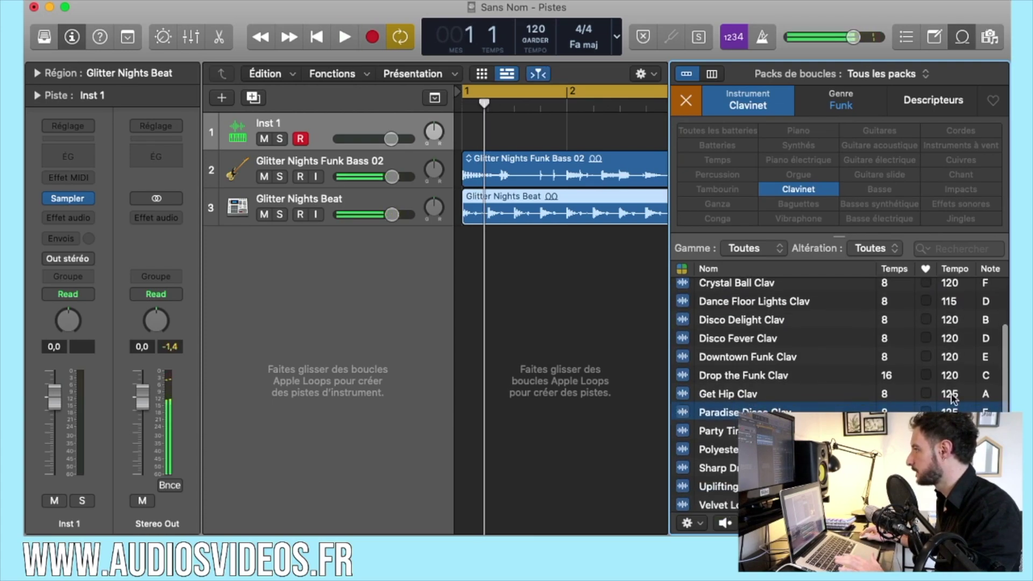
Preview the Get Hip Clav loop and place it at bar 1 on a new track below Glitter Nights Beat.
scroll(984, 396, "up", 1)
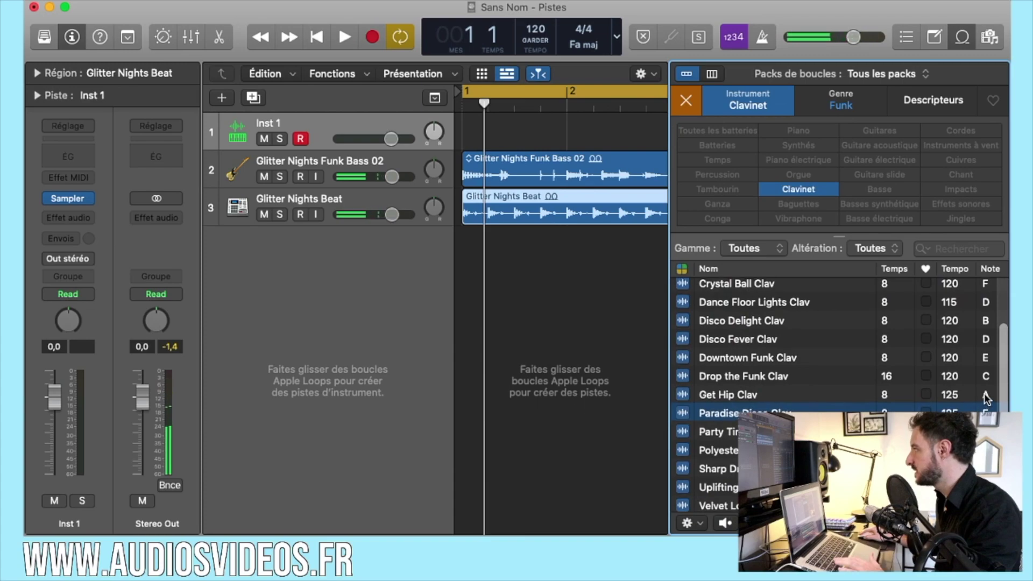
left_click(726, 395)
left_click_drag(725, 395, 529, 315)
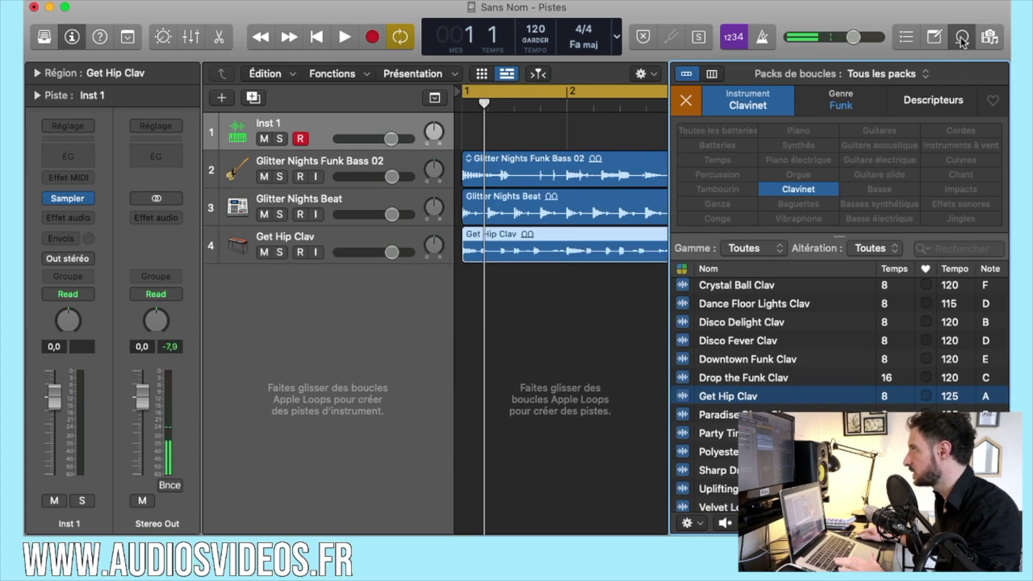
scroll(833, 430, "down", 1)
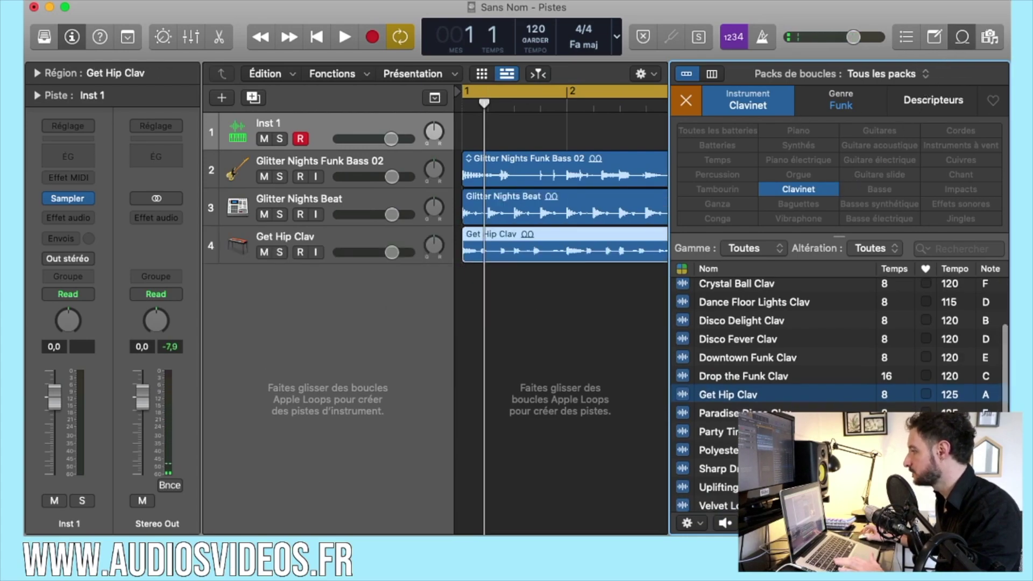
Switch the instrument filter from Clavinet to Percussion, and place Mysterious Funk Percussion at bar 1 on a new track below Get Hip Clav.
scroll(911, 385, "down", 1)
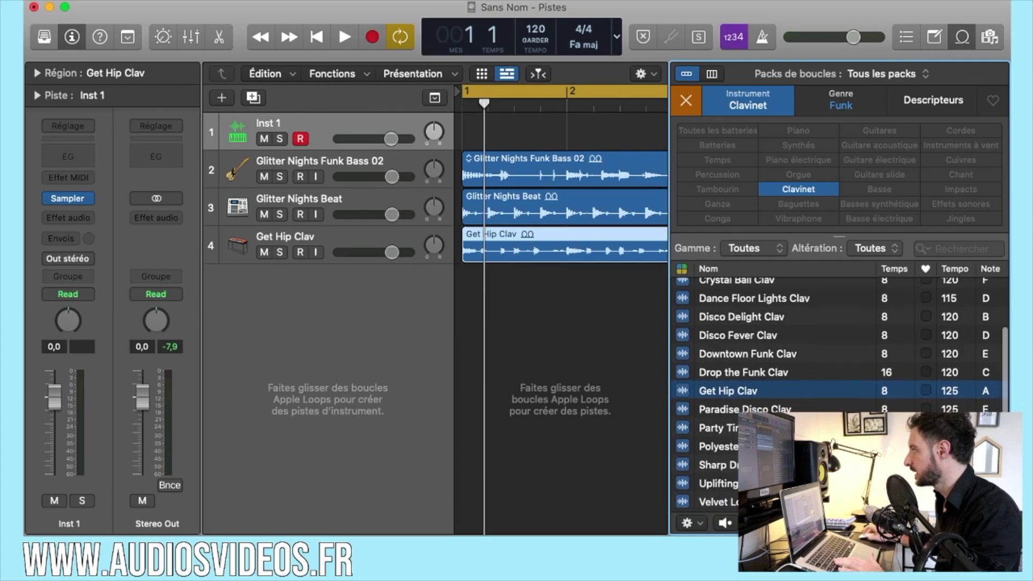
left_click(798, 189)
left_click(729, 175)
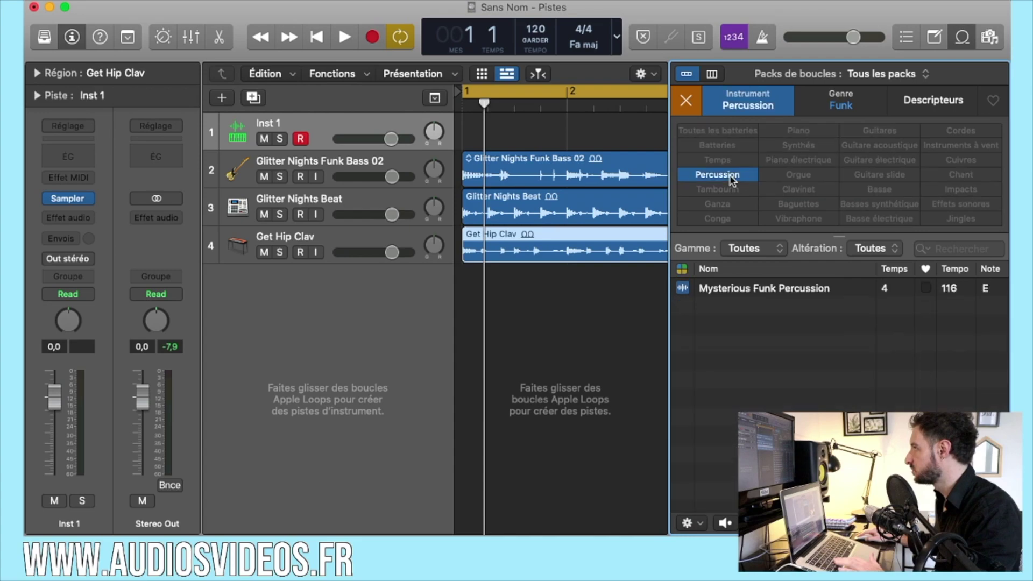
left_click(743, 290)
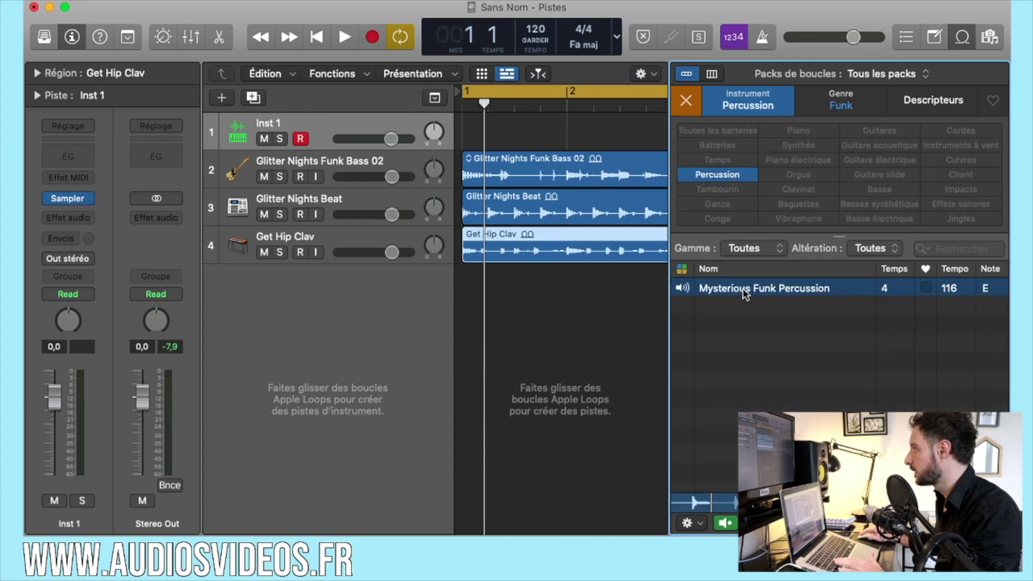
left_click_drag(747, 290, 471, 275)
Loop the Mysterious Funk Percussion, Get Hip Clav and Glitter Nights Funk Bass 02 regions so they all run until bar 5.
left_click(961, 38)
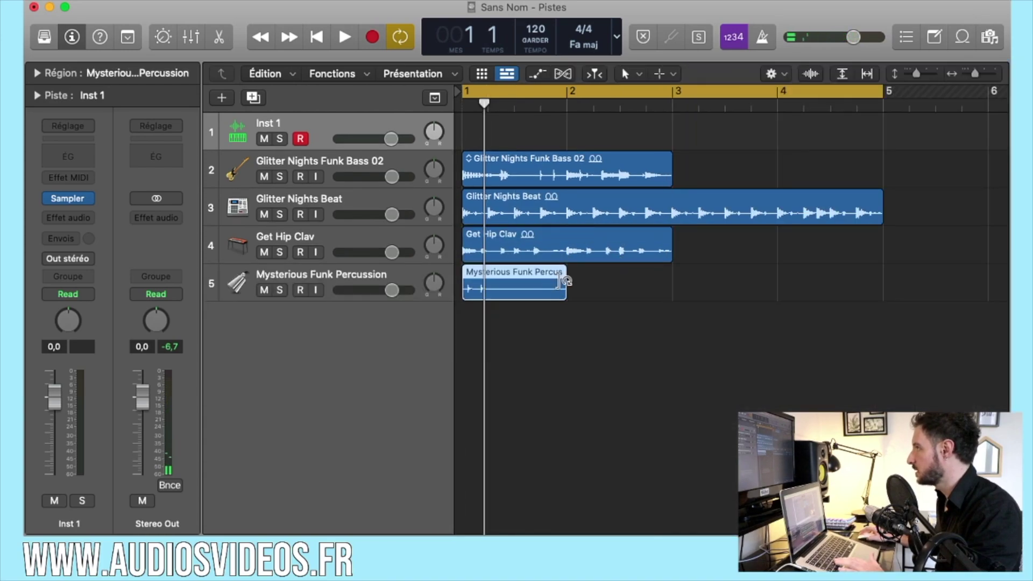
left_click_drag(566, 272, 884, 274)
left_click_drag(670, 232, 884, 232)
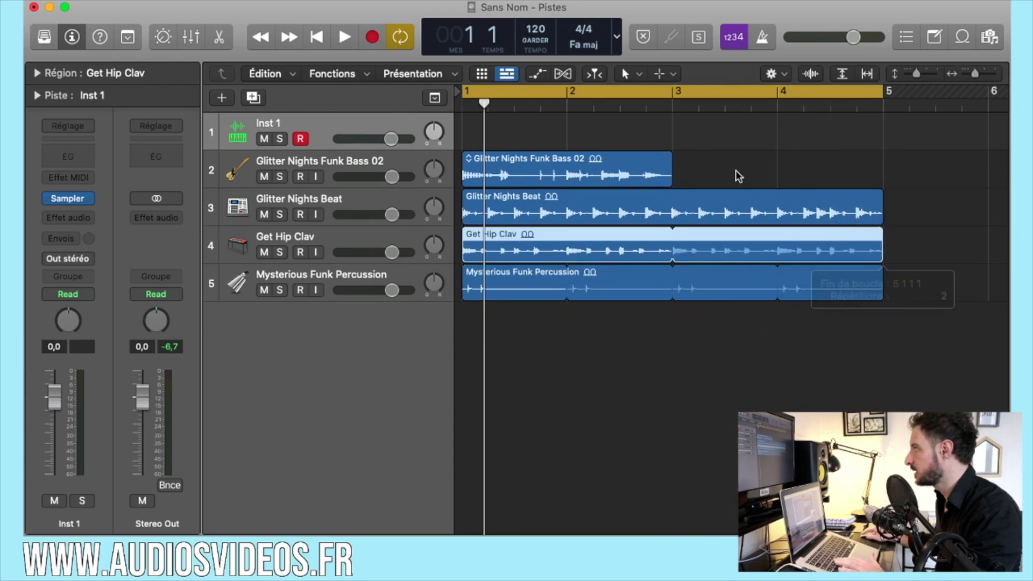
left_click_drag(671, 159, 878, 161)
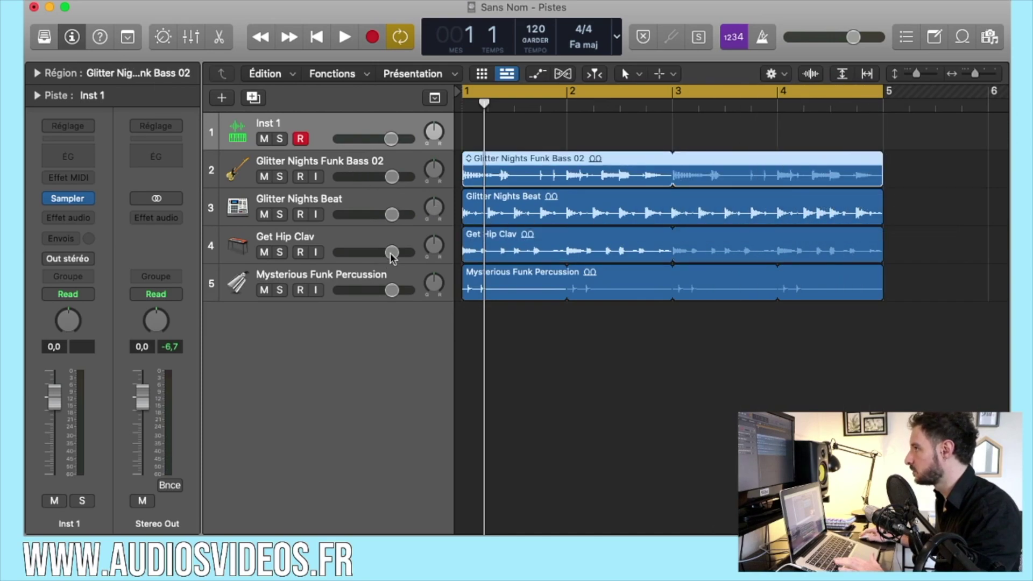
Balance the mix by lowering Mysterious Funk Percussion to -5.1 dB, Get Hip Clav slightly further, and Glitter Nights Funk Bass 02 to -3.7 dB.
left_click(391, 290)
left_click_drag(376, 291, 374, 291)
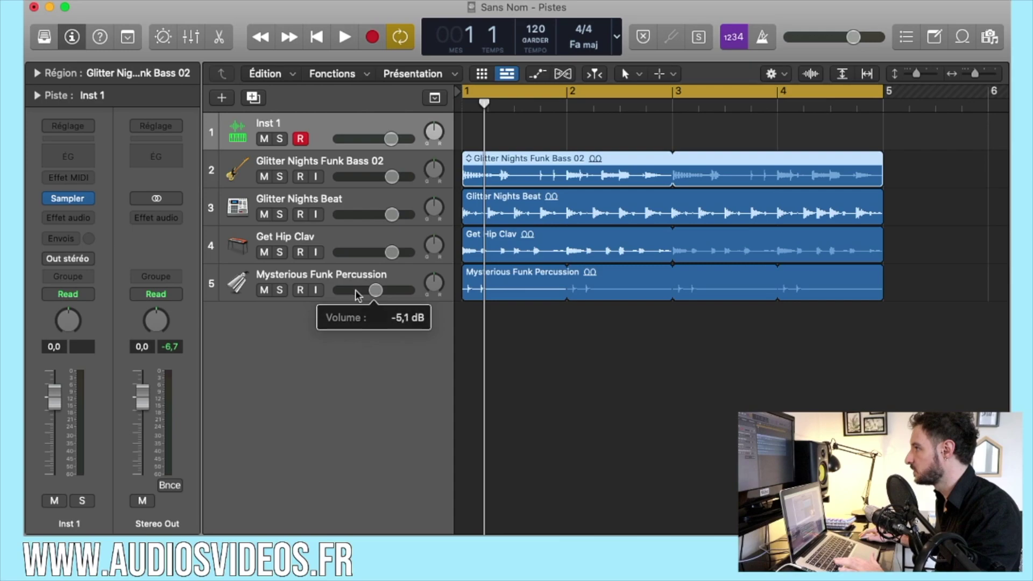
left_click_drag(391, 251, 369, 252)
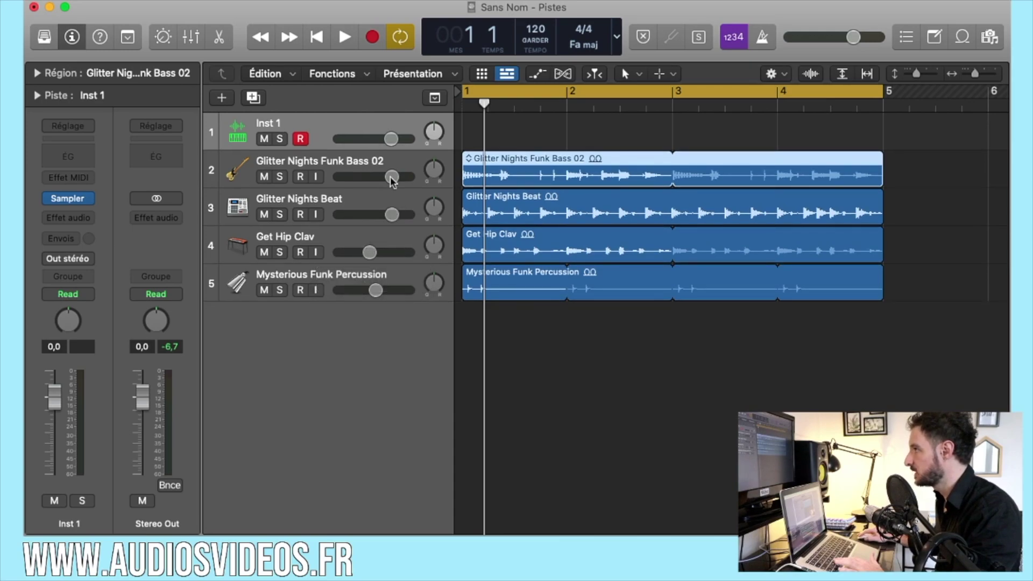
left_click_drag(391, 214, 394, 216)
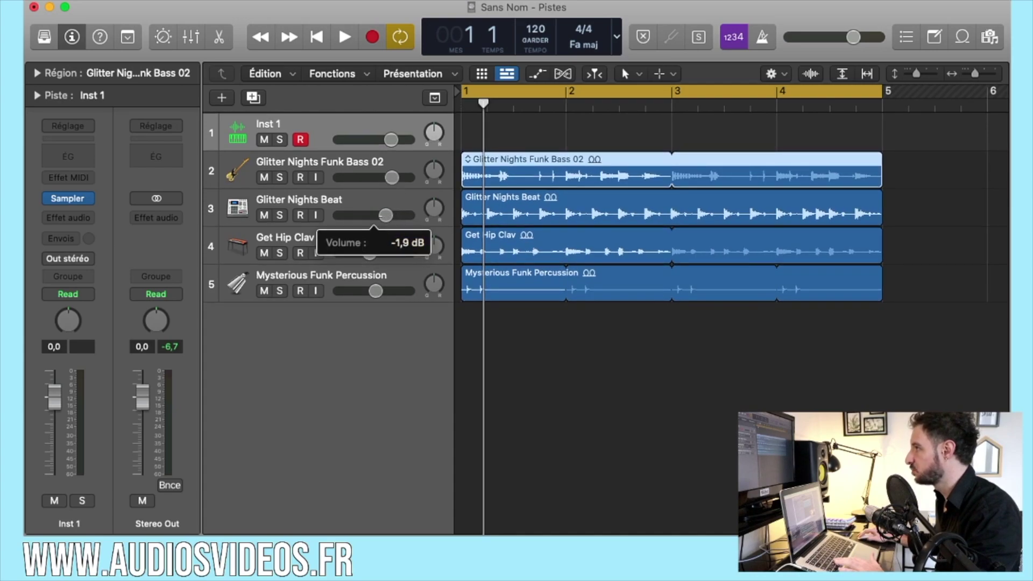
scroll(456, 155, "right", 1)
left_click(403, 169)
left_click_drag(387, 211, 379, 176)
Play back the four-bar arrangement to check the new volume balance, and stop playback.
left_click(460, 327)
key("space")
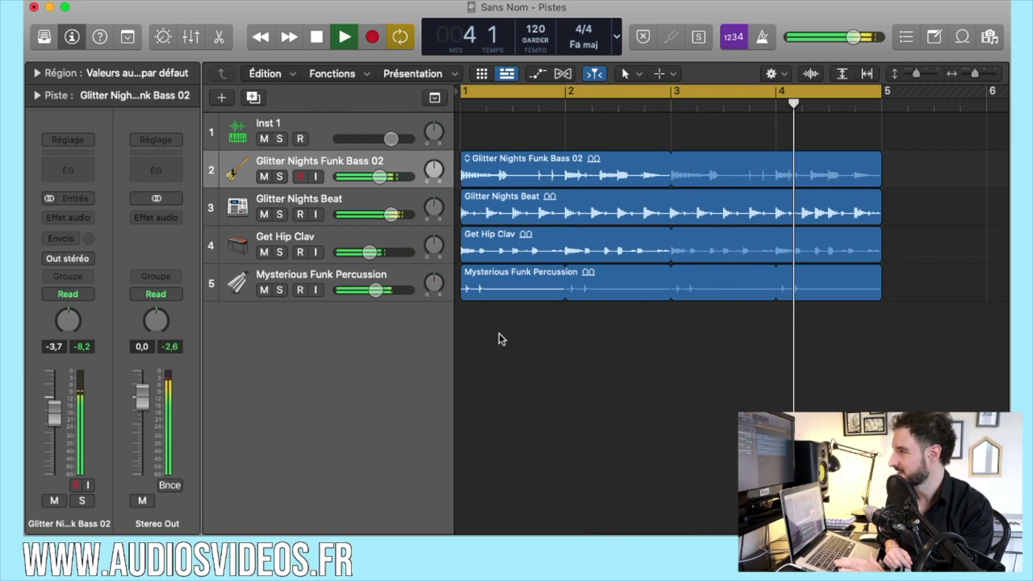
key("space")
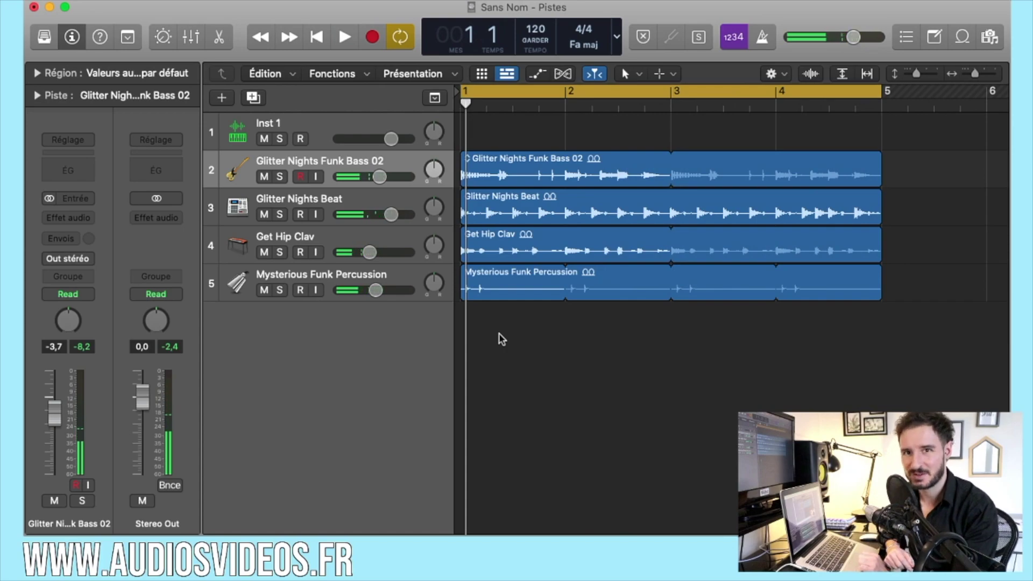
Clear the Percussion and Funk filters in the loop browser and show only software instrument loops (Boucles d'instrument logiciel) for all instruments.
left_click(962, 37)
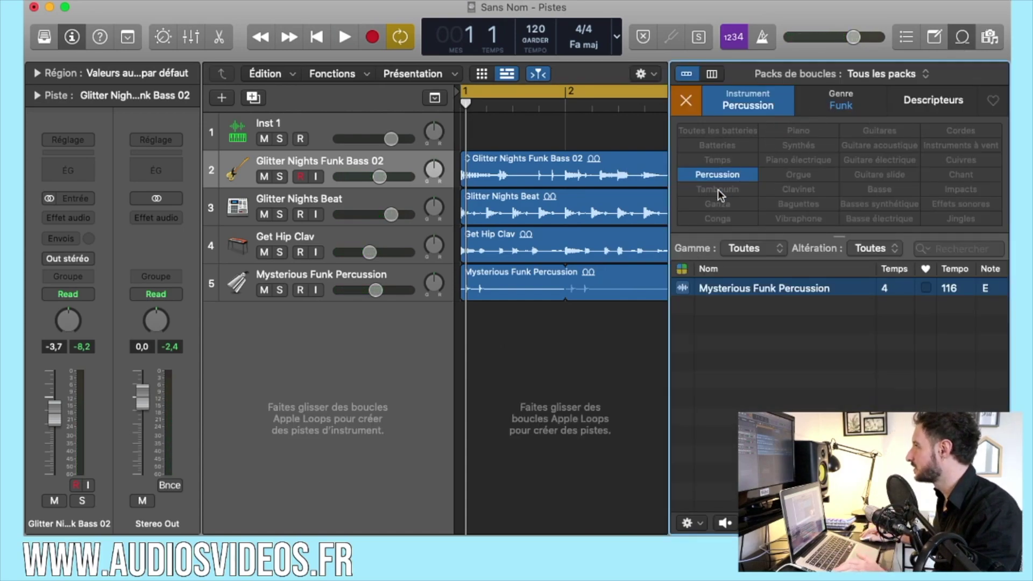
left_click(721, 175)
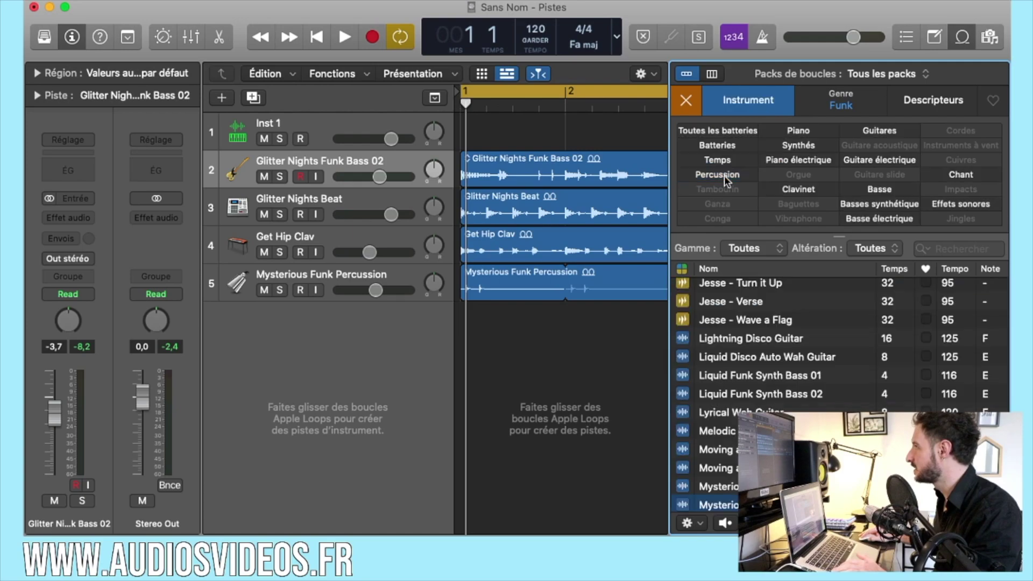
left_click(683, 269)
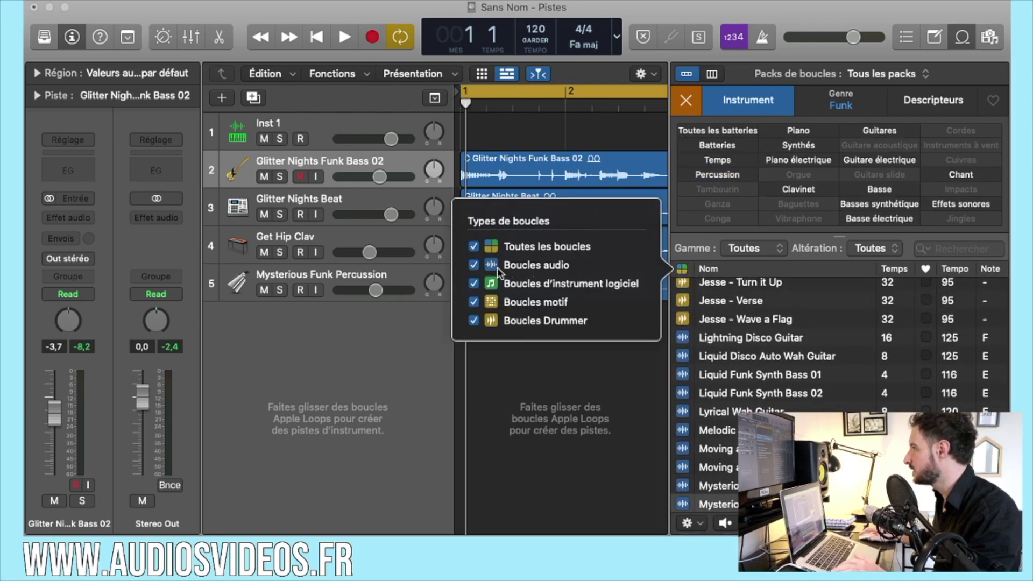
left_click(536, 286, "super")
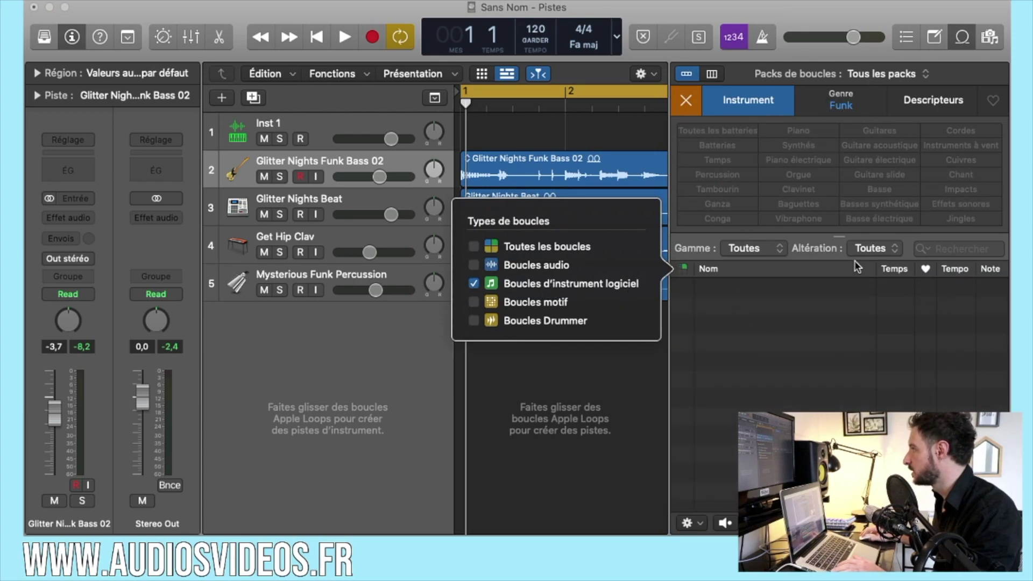
left_click(837, 108)
left_click(686, 100)
left_click(744, 101)
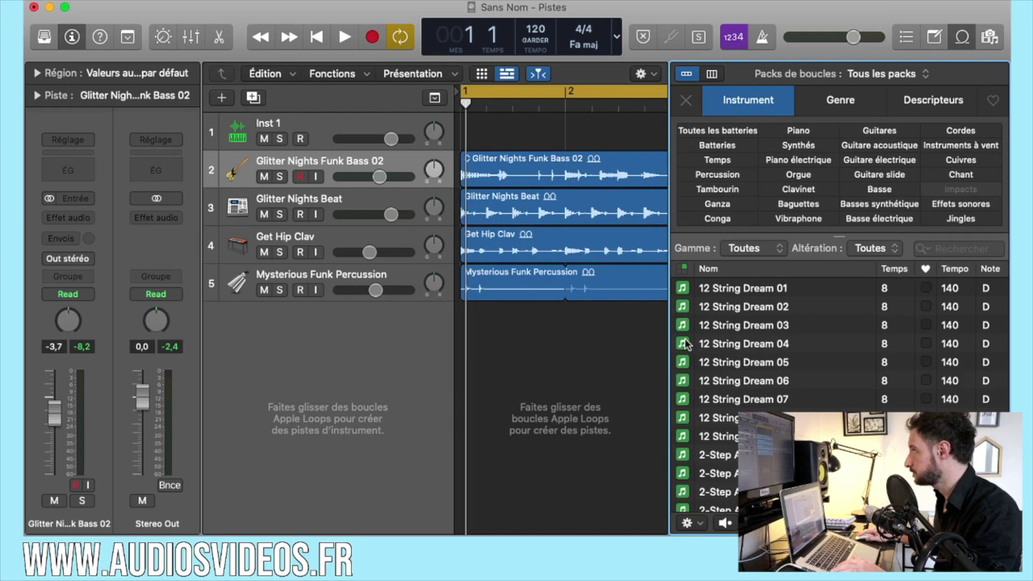
Browse the software instrument loops and place Fusion Electric Piano 10 at bar 1 on a new track below Mysterious Funk Percussion.
scroll(774, 344, "down", 20)
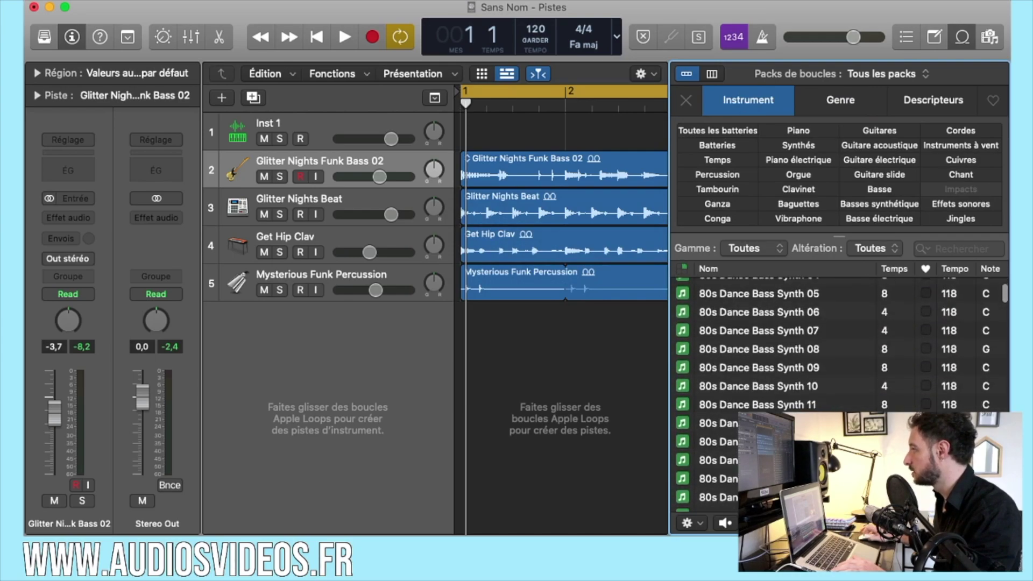
scroll(760, 325, "up", 10)
scroll(761, 325, "up", 5)
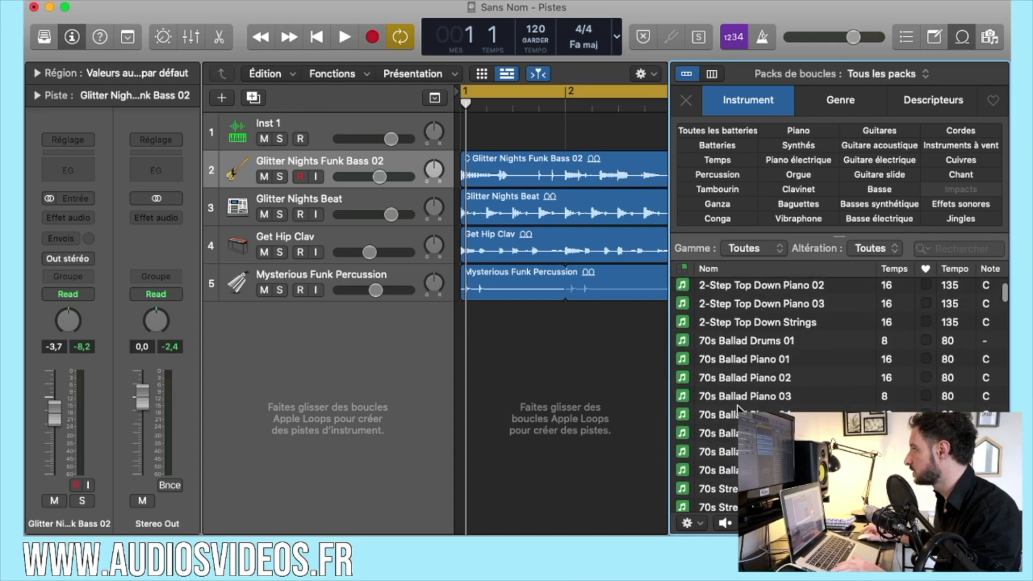
scroll(738, 408, "down", 15)
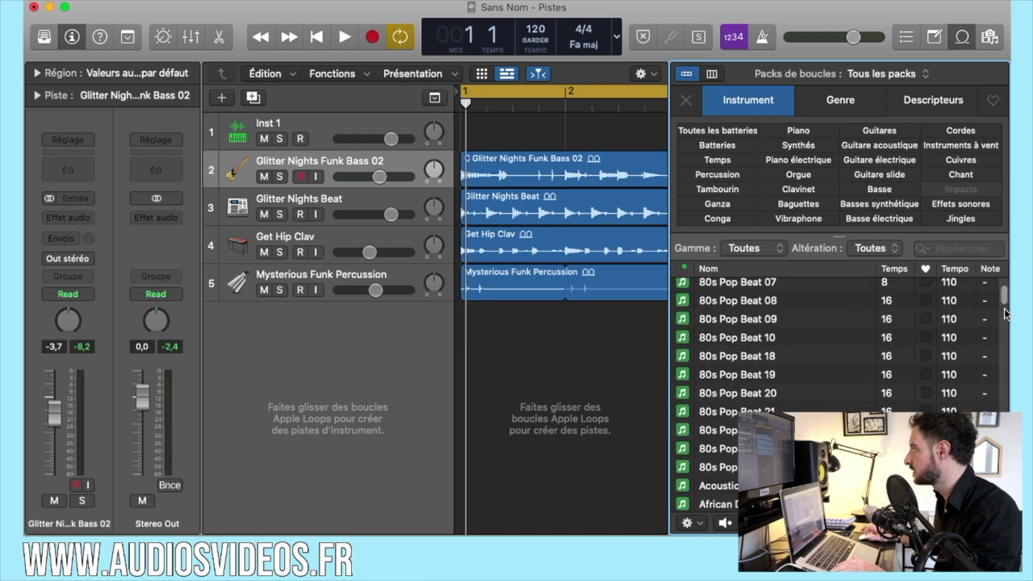
left_click_drag(1004, 298, 1002, 376)
scroll(738, 379, "down", 10)
scroll(735, 380, "up", 8)
scroll(733, 385, "up", 20)
scroll(734, 381, "up", 10)
scroll(733, 382, "up", 10)
scroll(734, 382, "up", 10)
scroll(733, 382, "up", 10)
scroll(734, 382, "up", 5)
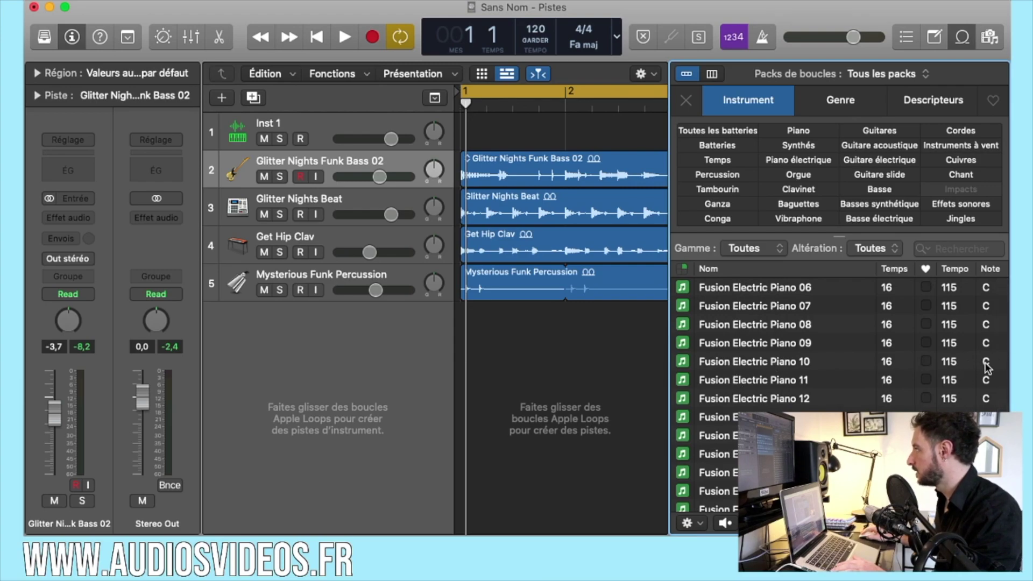
left_click_drag(767, 365, 702, 194)
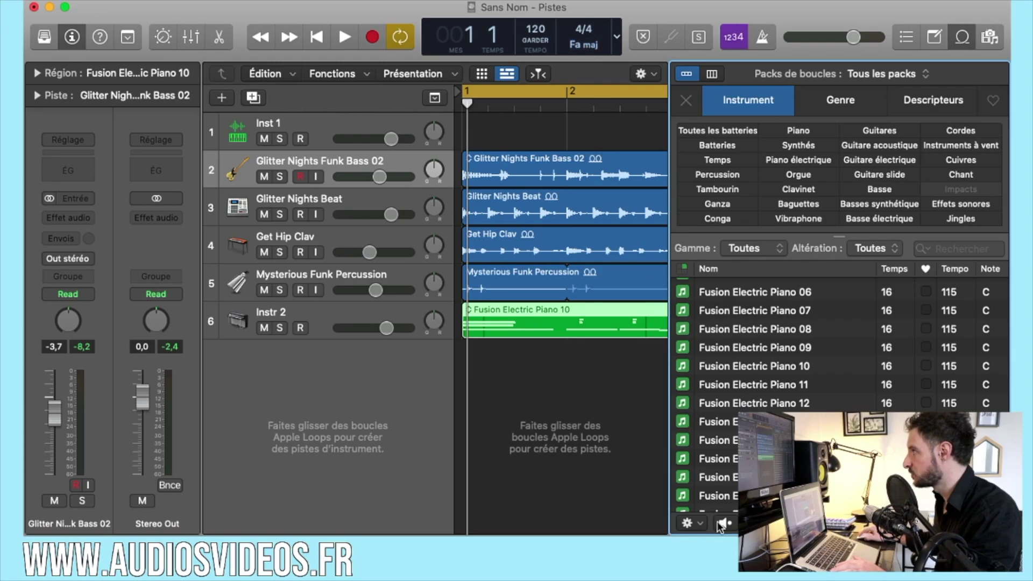
Examine the loop browser's playback key options, leaving the arrangement with no region selected.
left_click(696, 522)
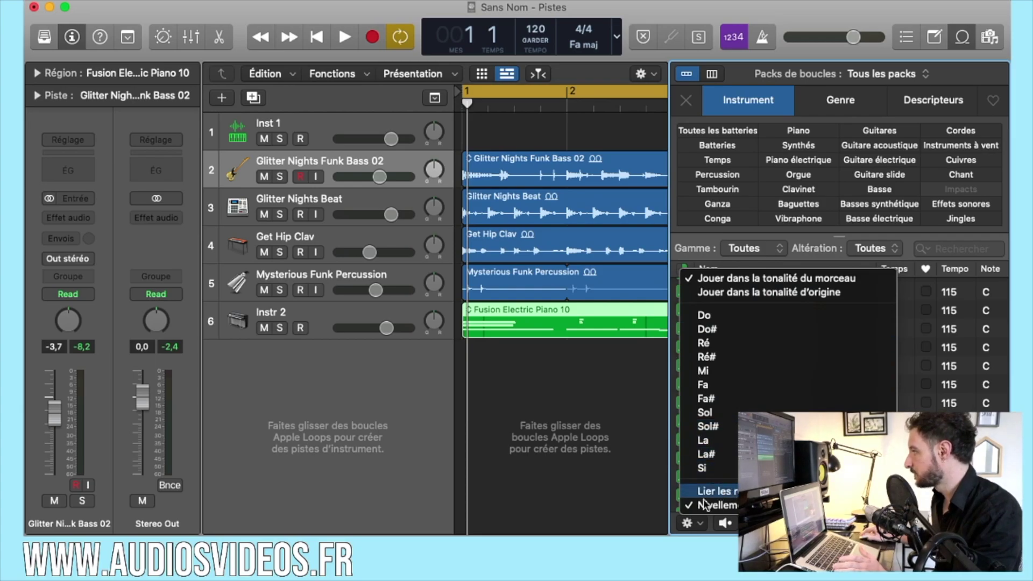
left_click(694, 522)
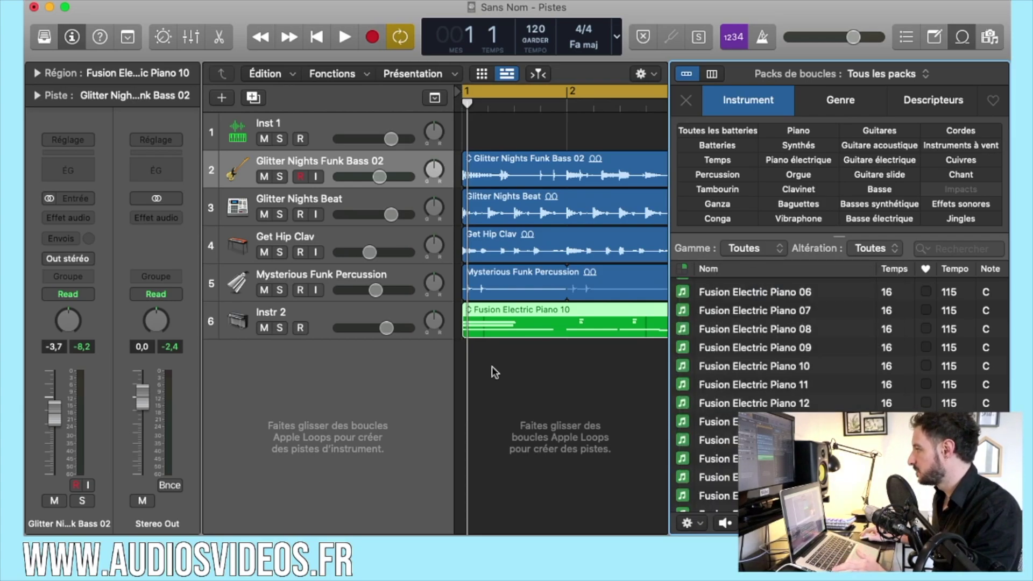
left_click(506, 392)
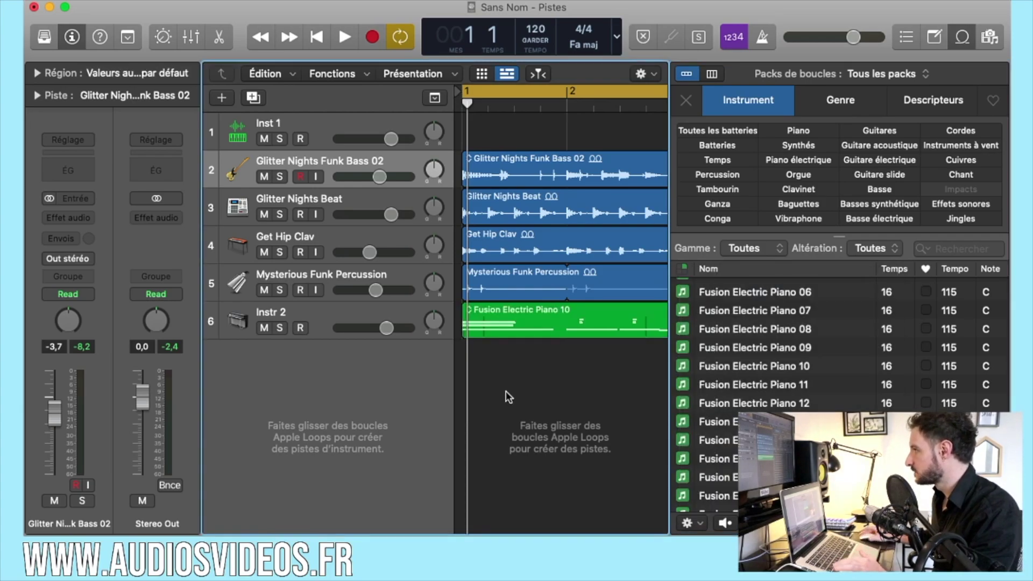
Preview Fusion Electric Piano 10 in the song key and again with the preview key set to Do.
left_click(751, 367)
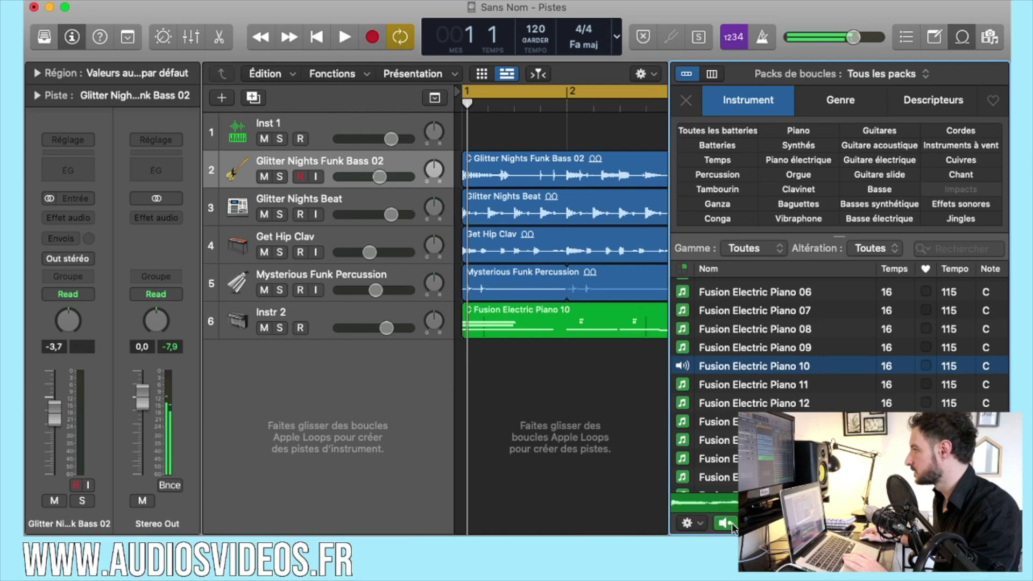
left_click(694, 523)
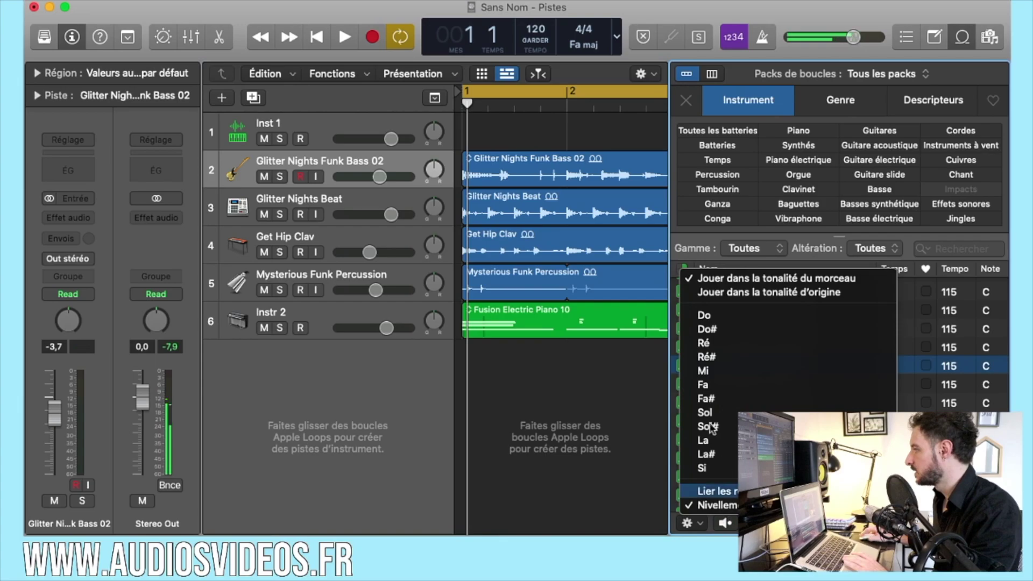
left_click(708, 317)
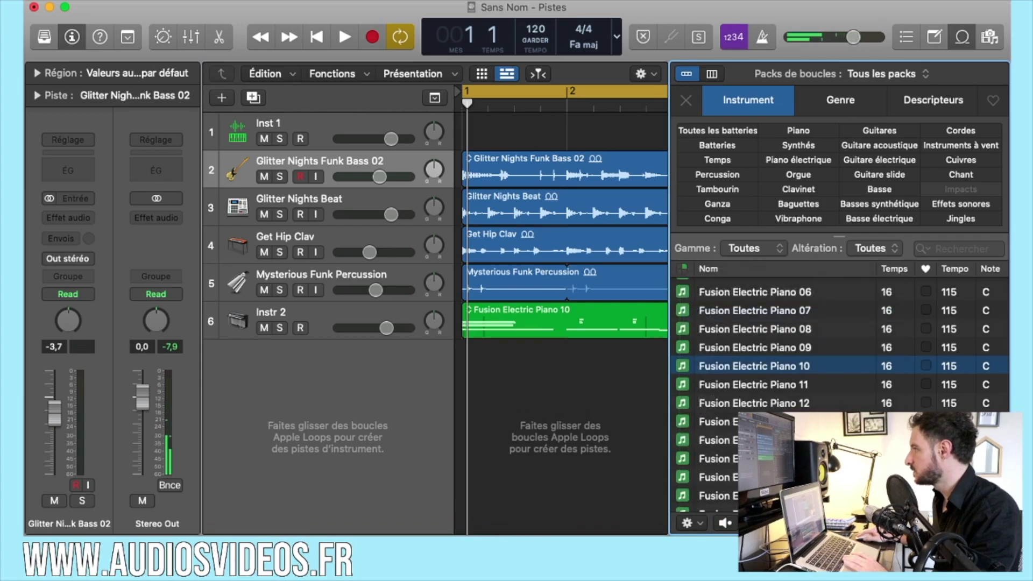
left_click(724, 525)
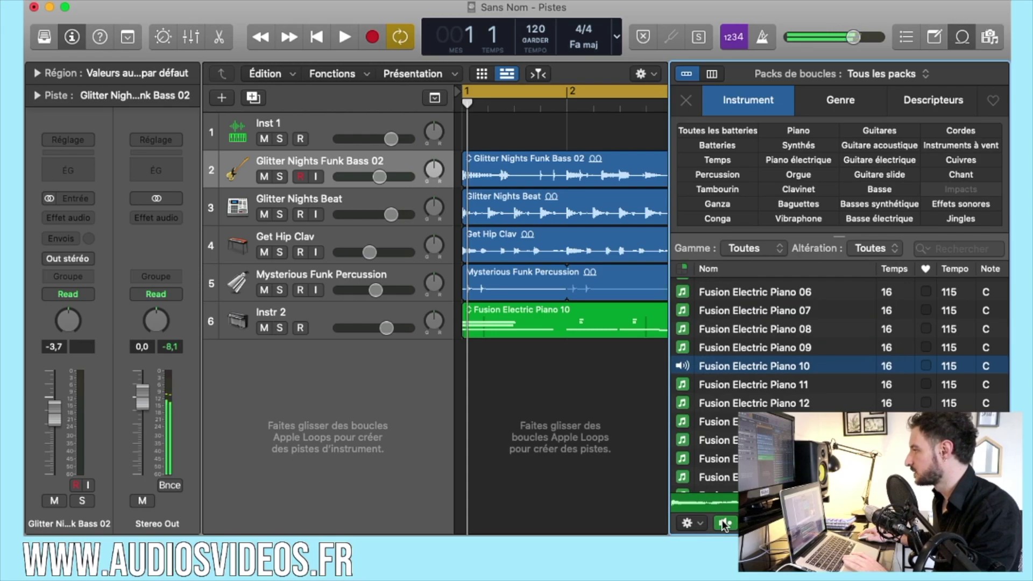
left_click(724, 524)
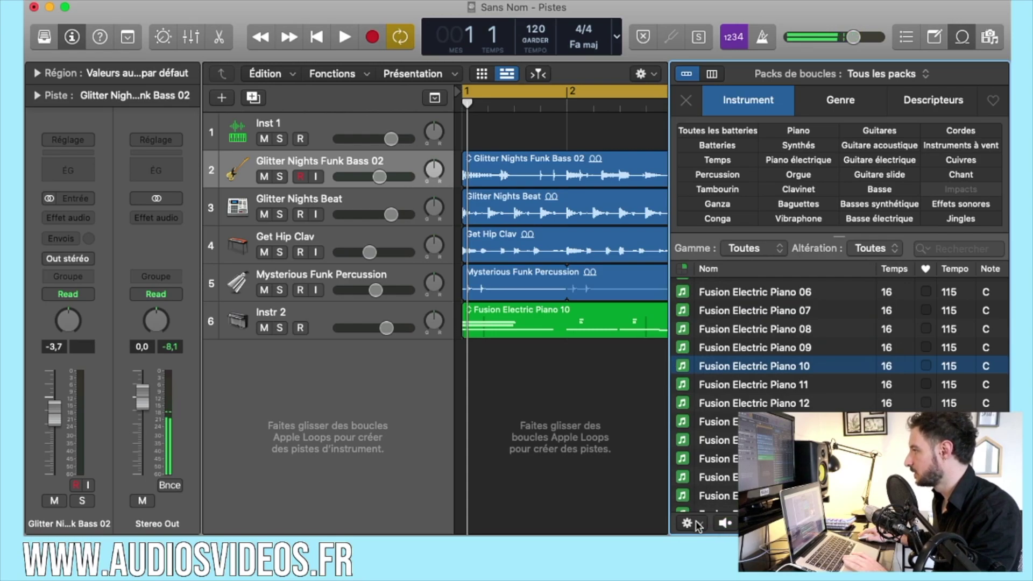
Select the Fusion Electric Piano 10 region and return loop previews to the song key (Jouer dans la tonalité du morceau).
left_click(513, 325)
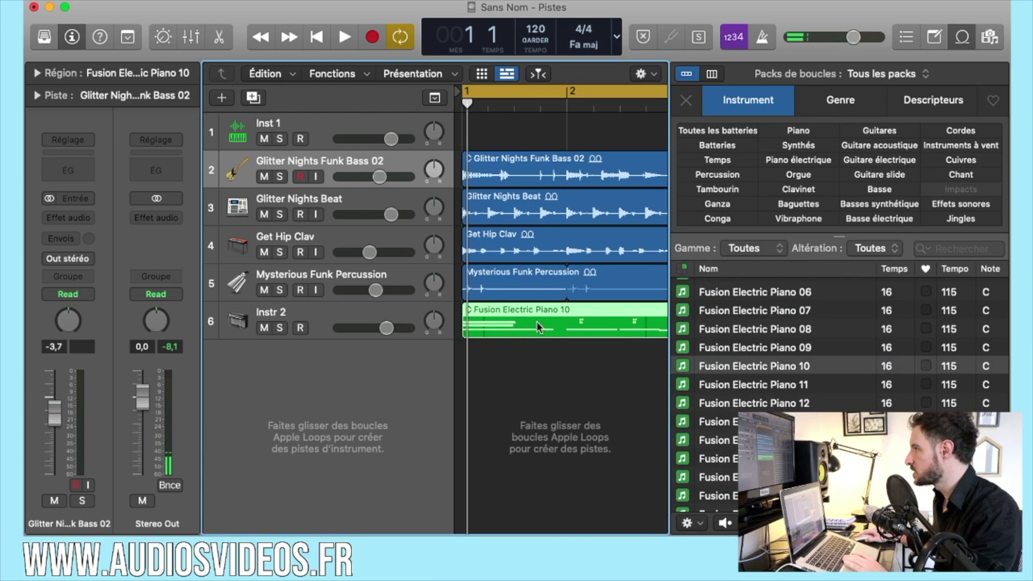
left_click(692, 523)
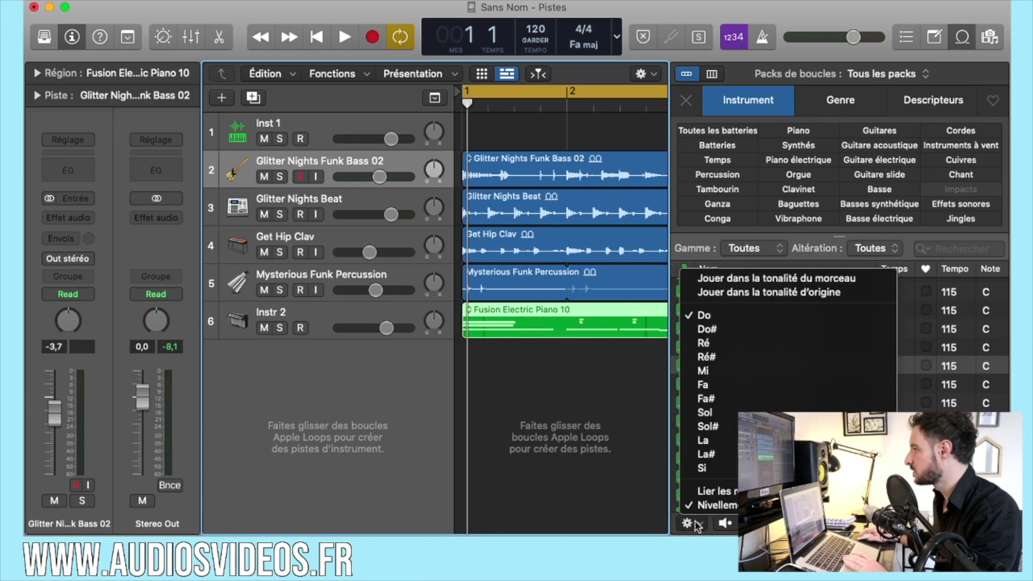
left_click(717, 279)
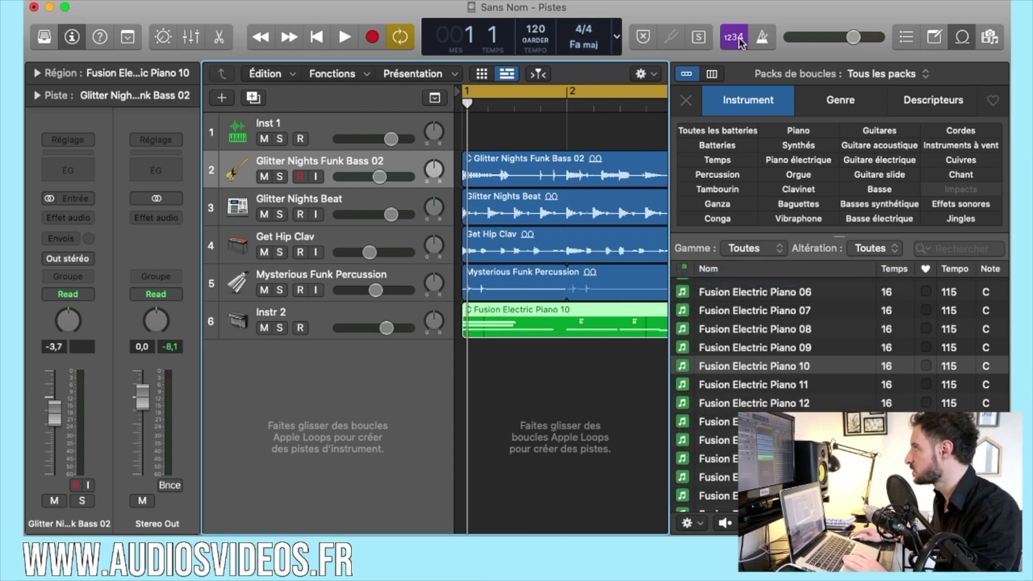
Hide the loop browser and play the full arrangement with the electric piano, stopping near the end of bar 4.
left_click(962, 36)
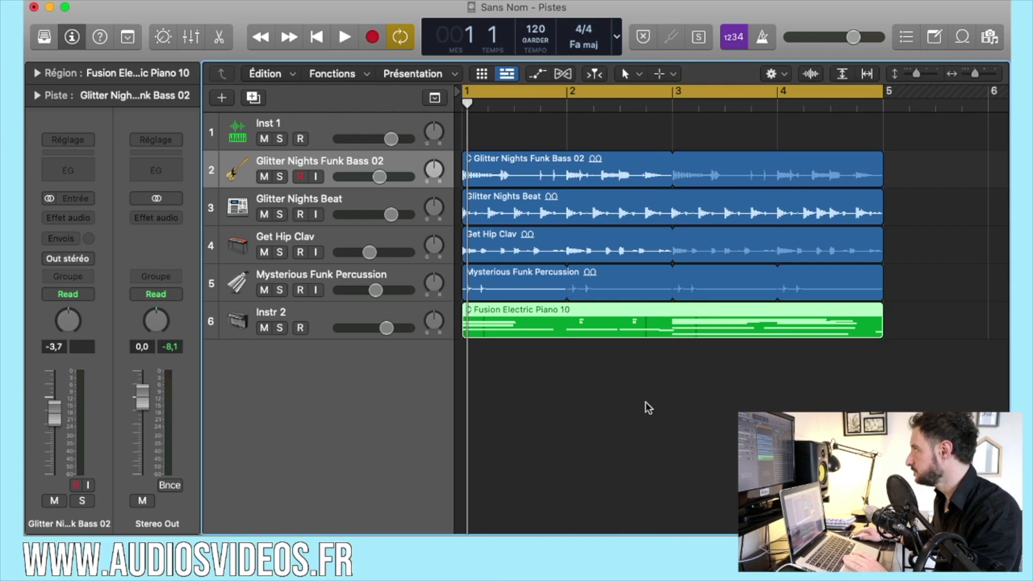
key("space")
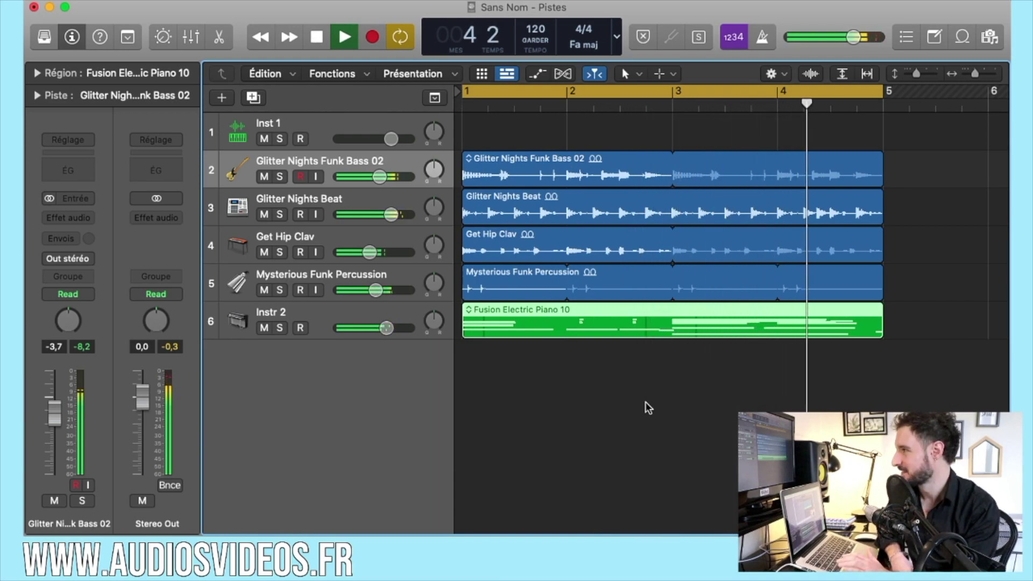
key("space")
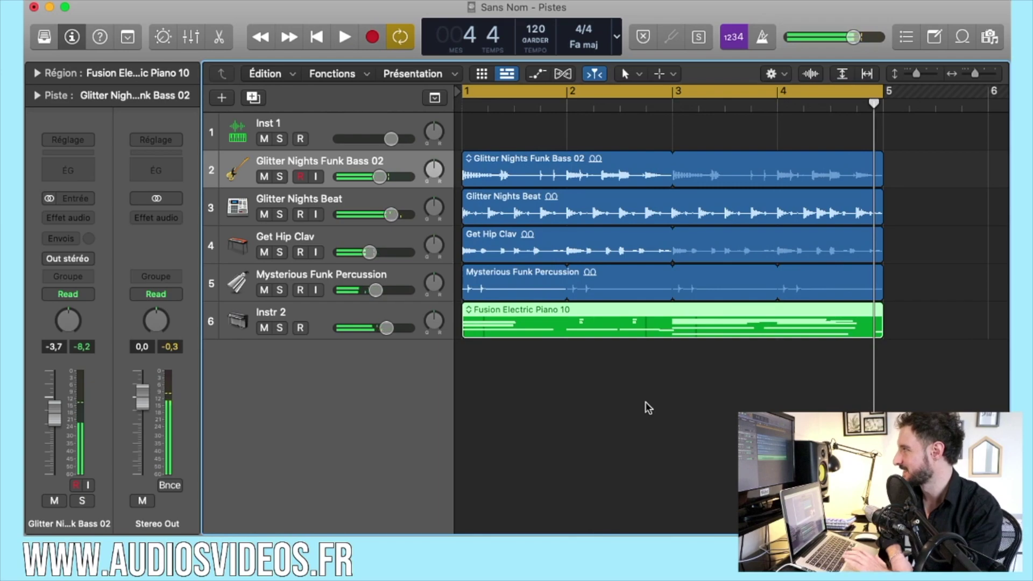